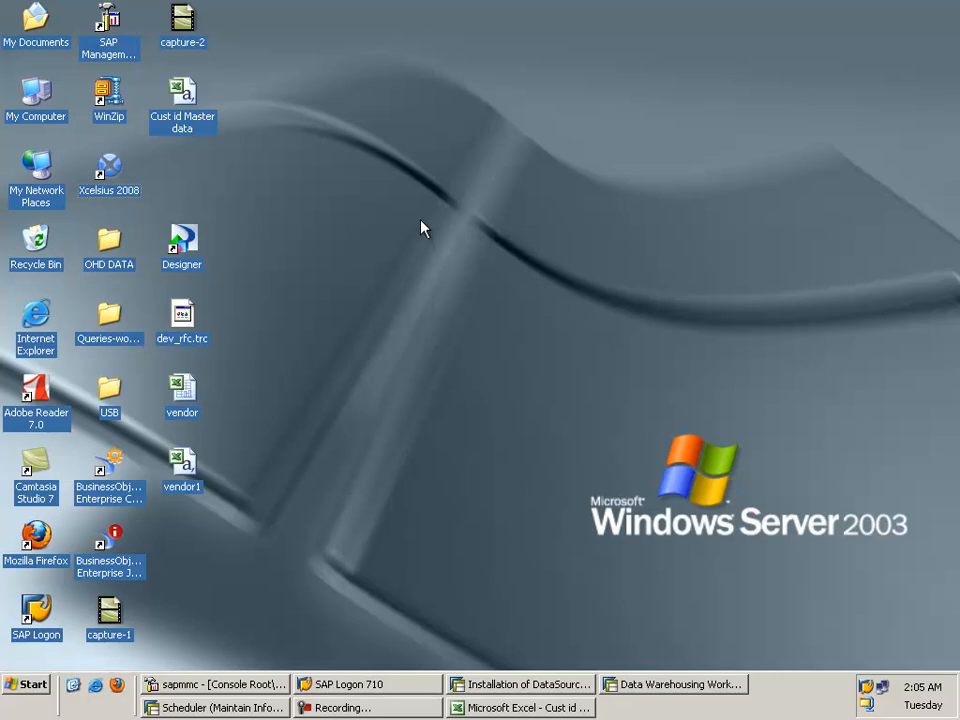
# Step: Switch to the Cust id Master data workbook in Excel, save it in CSV format, and close it without saving again
pyautogui.rightClick(291, 154)
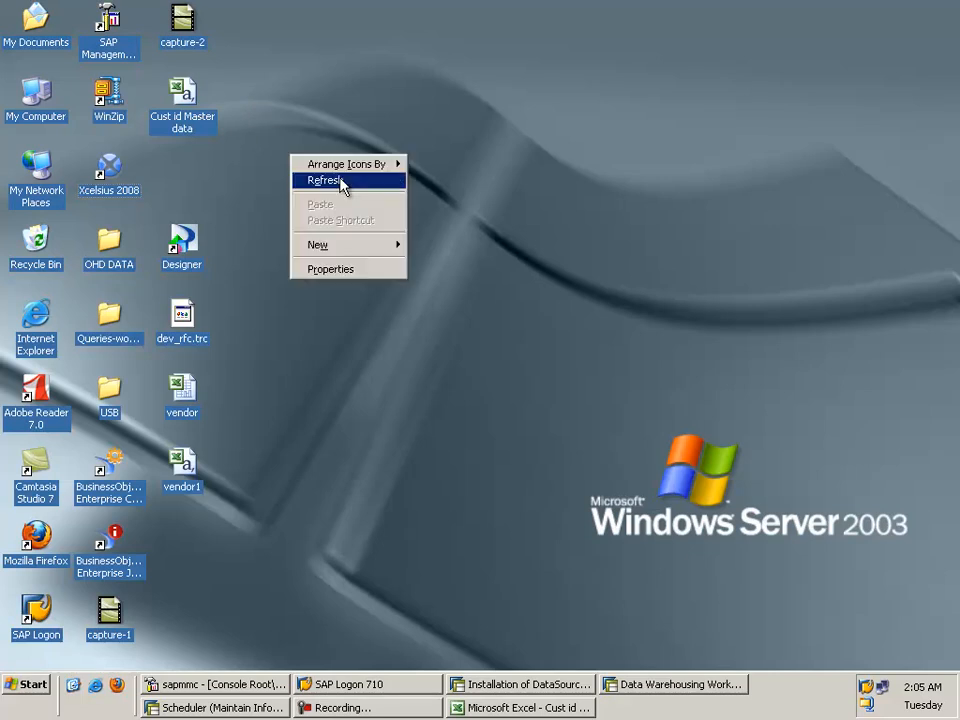
pyautogui.click(335, 182)
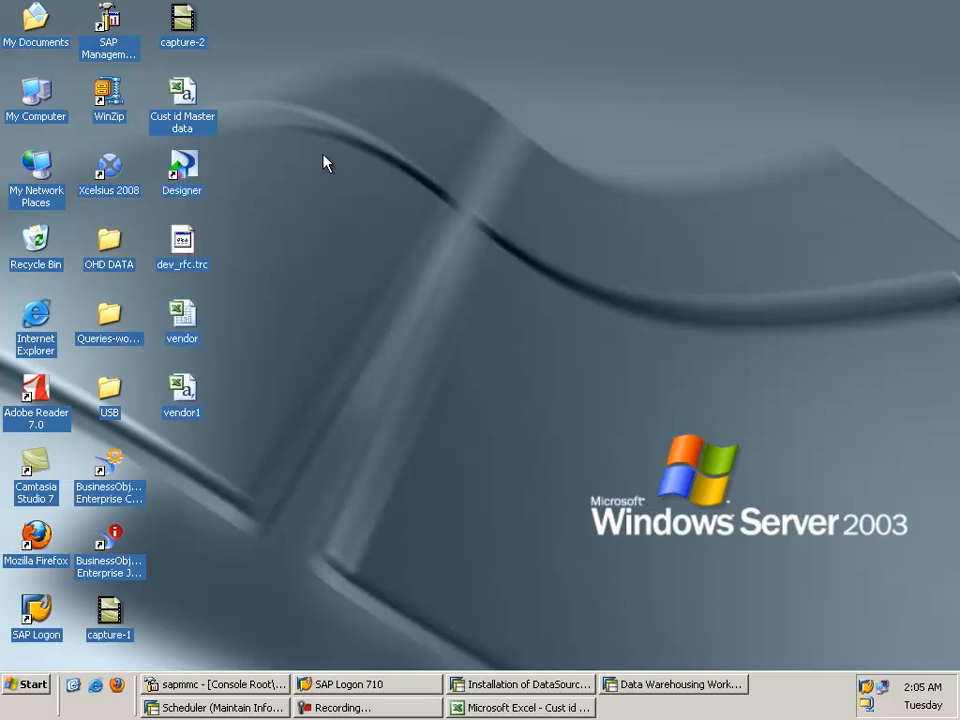
pyautogui.click(524, 711)
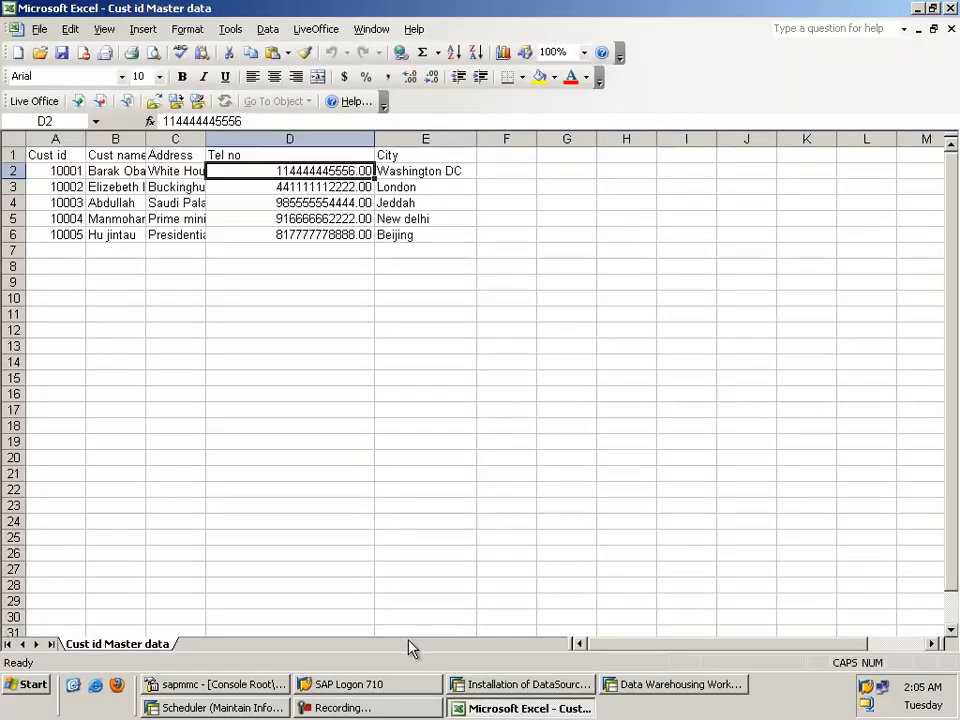
pyautogui.click(66, 54)
pyautogui.click(406, 409)
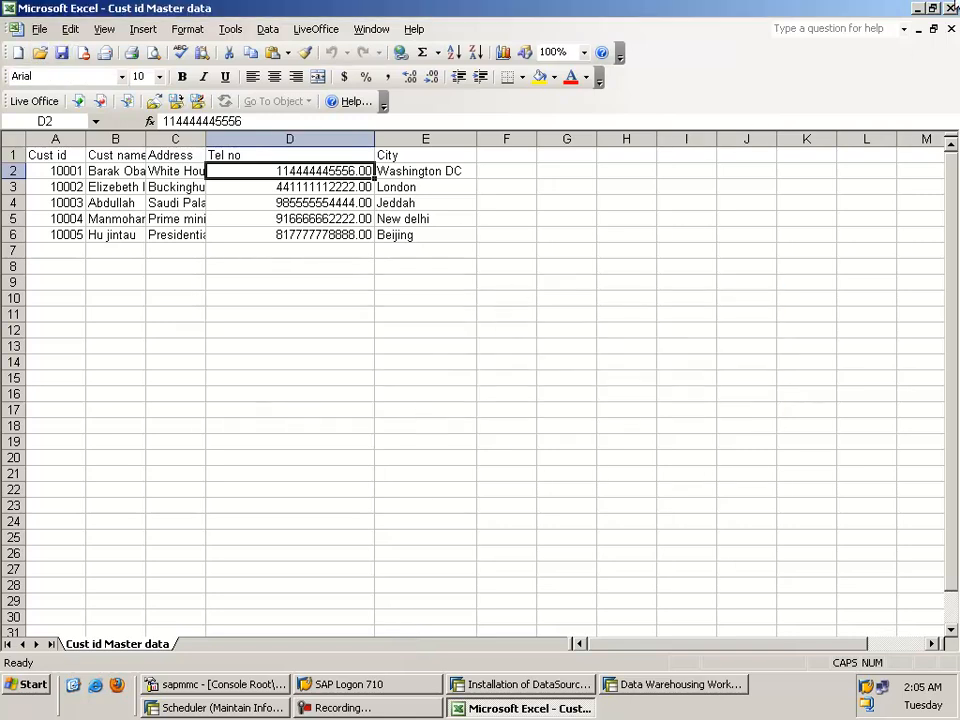
pyautogui.click(950, 9)
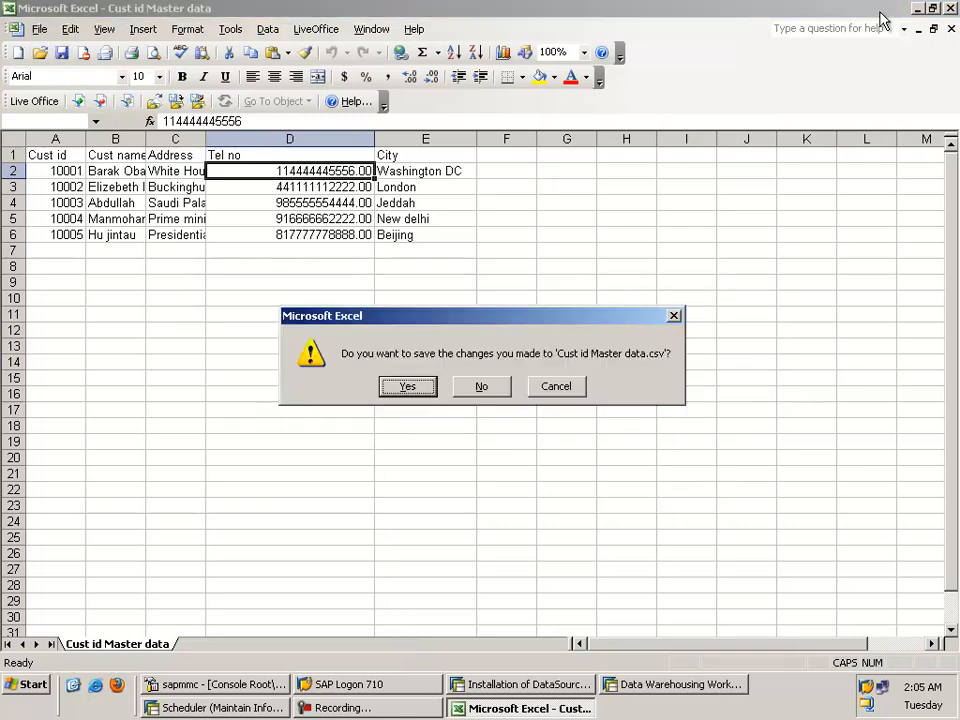
pyautogui.click(478, 398)
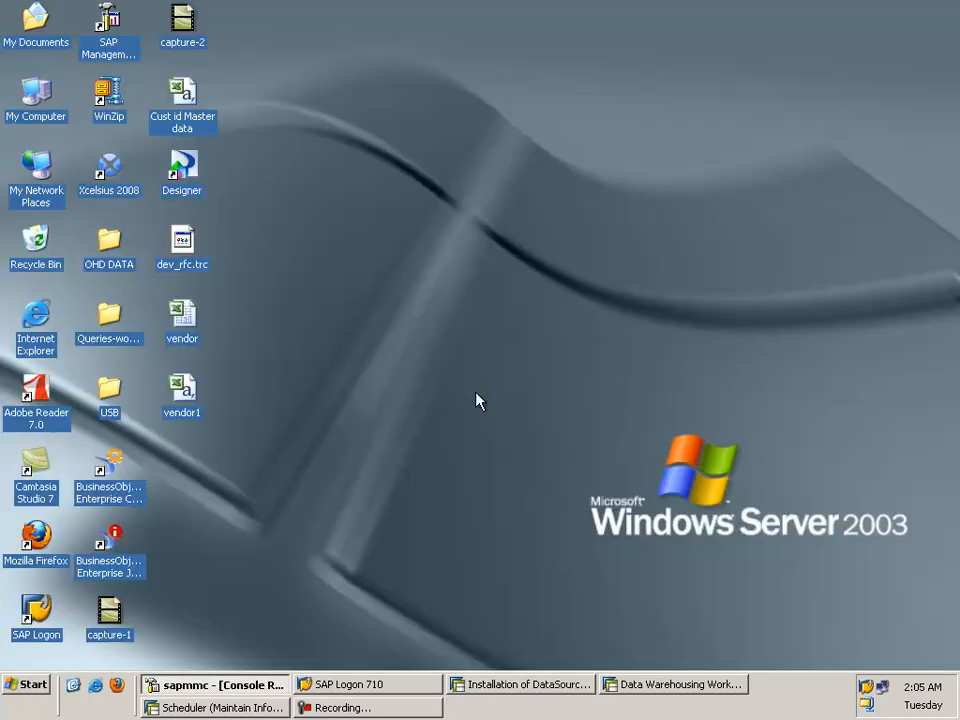
# Step: Switch to the SAP InfoPackage scheduler and select Cust id Master data from the Desktop as the extraction file
pyautogui.click(234, 715)
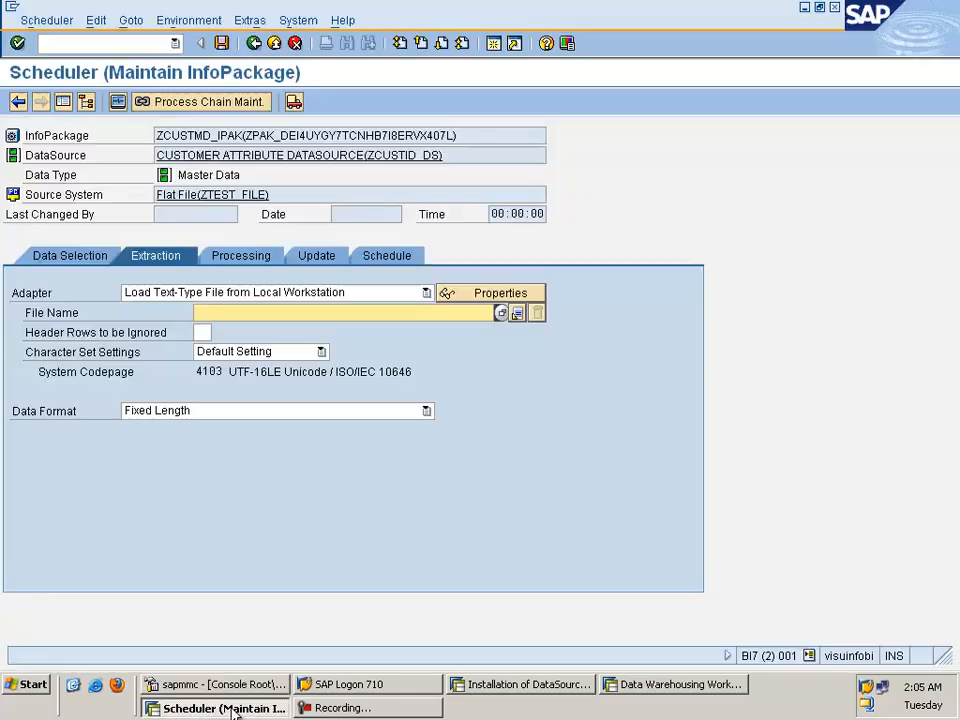
pyautogui.click(502, 314)
pyautogui.click(52, 142)
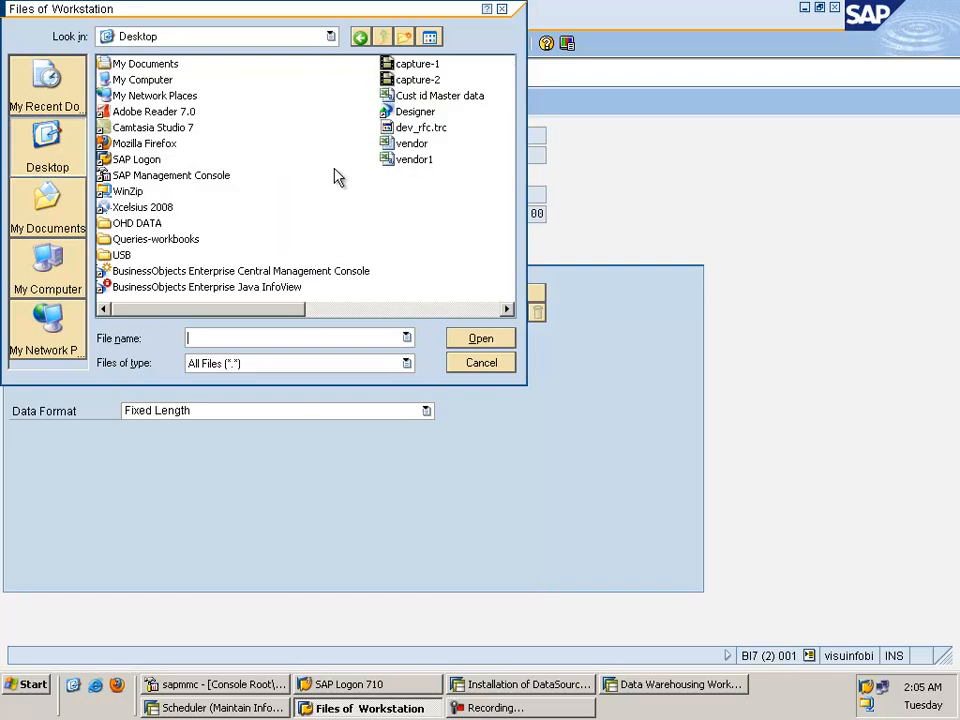
pyautogui.doubleClick(432, 95)
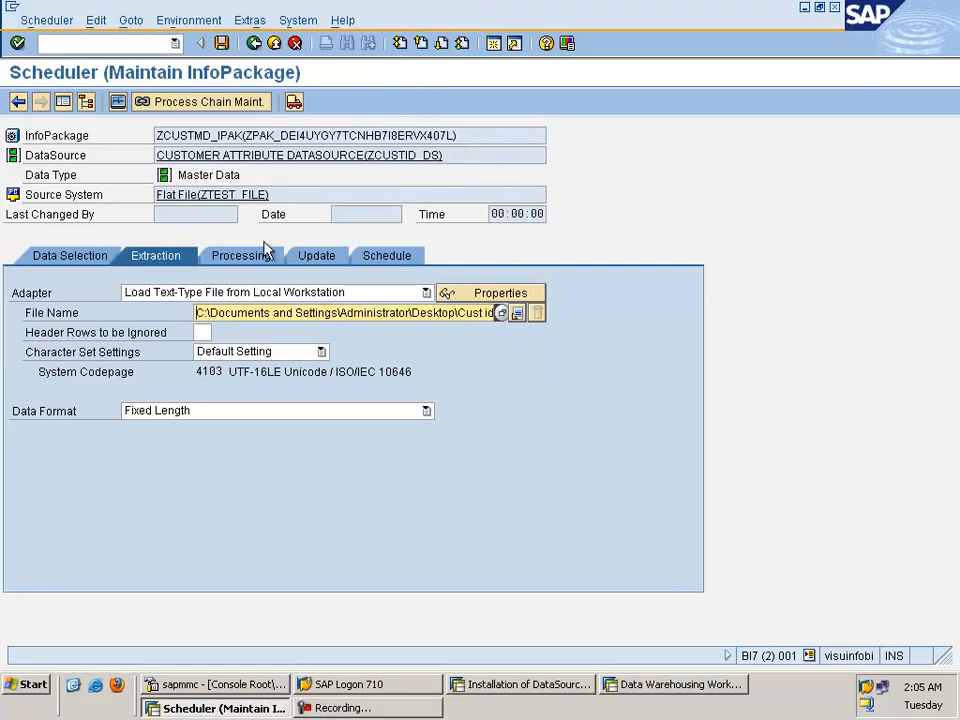
# Step: Set the header rows to be ignored to 1 and keep the character set at Default Setting
pyautogui.press('Tab')
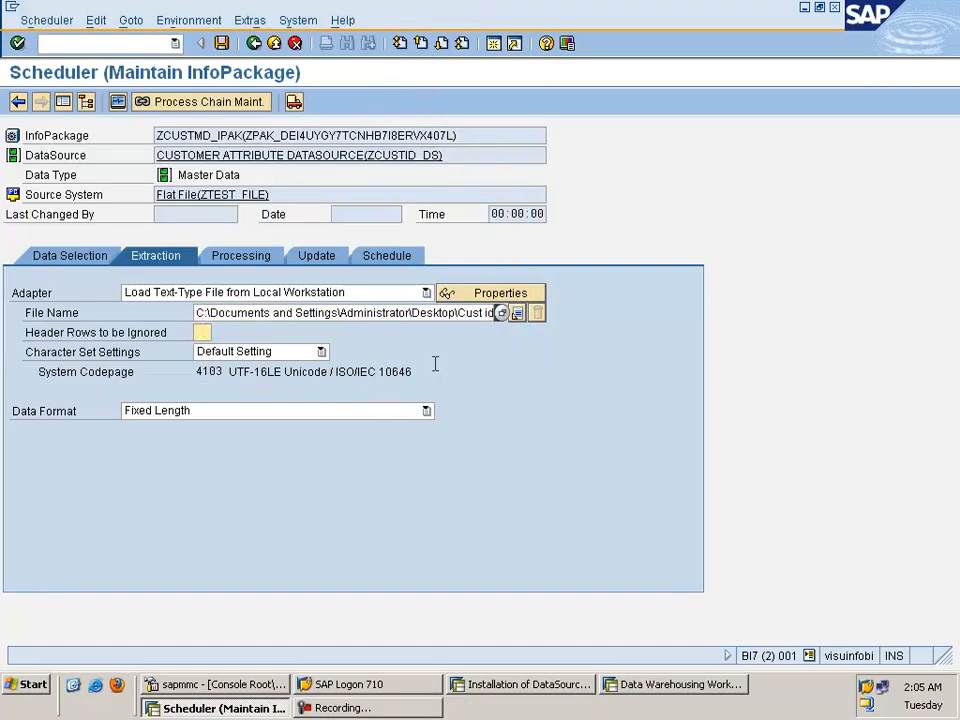
pyautogui.write('1')
pyautogui.click(320, 353)
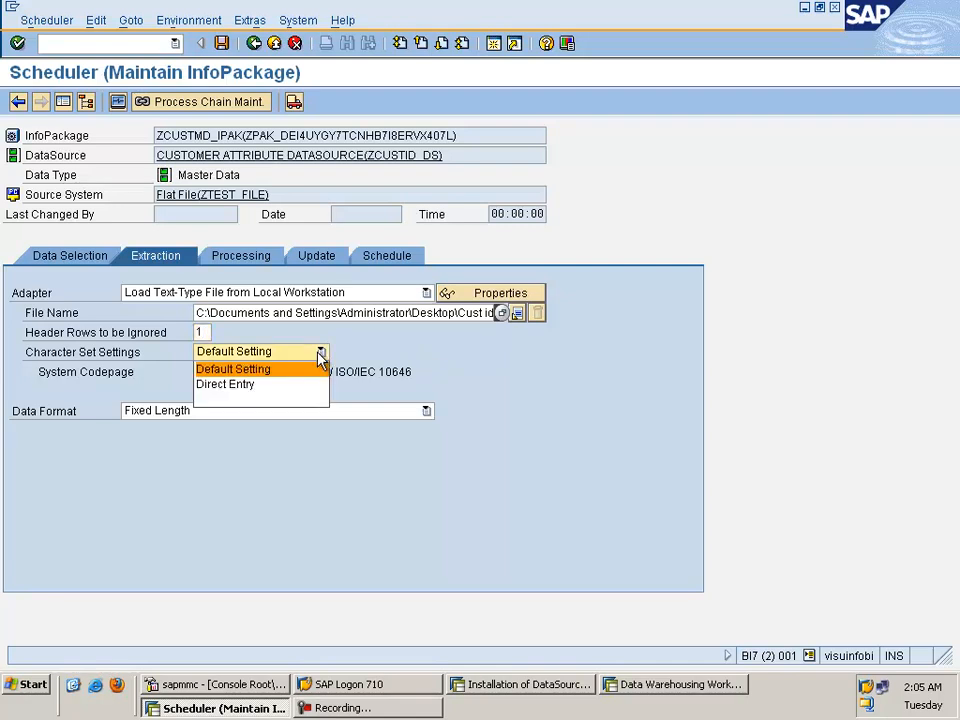
pyautogui.click(303, 369)
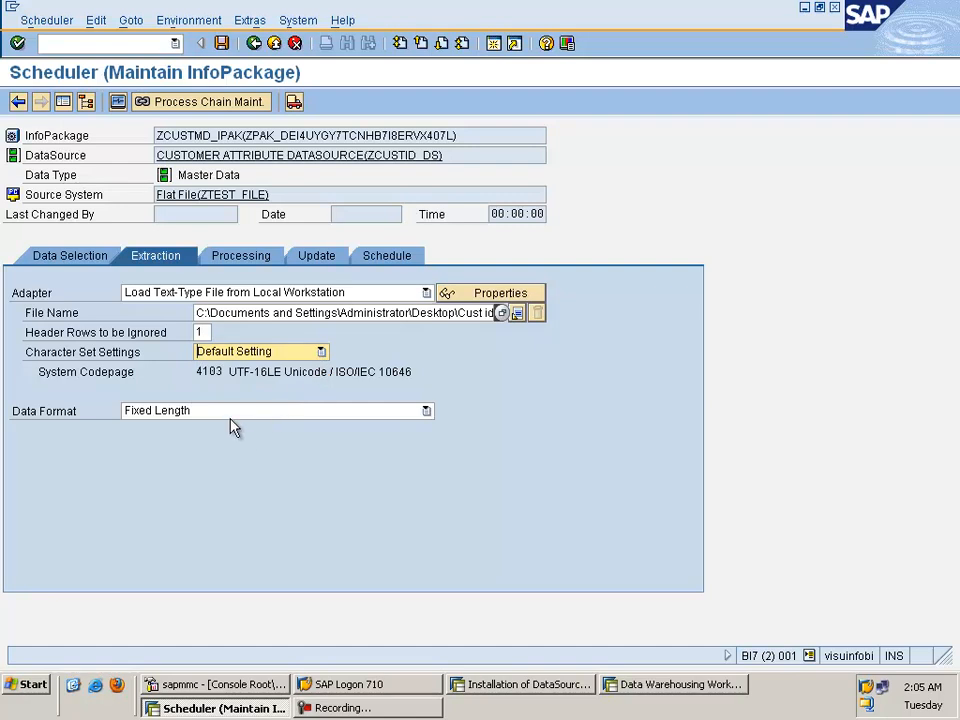
# Step: Set the data format to Separated with Separator (CSV), with "," as data separator and ";" as escape sign
pyautogui.click(289, 410)
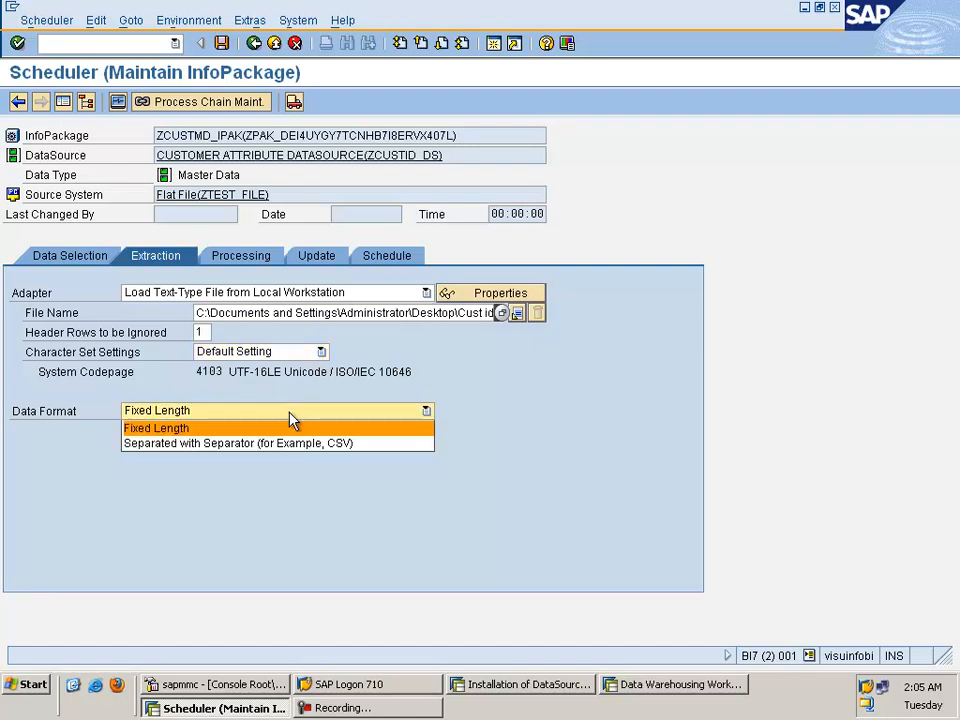
pyautogui.click(300, 445)
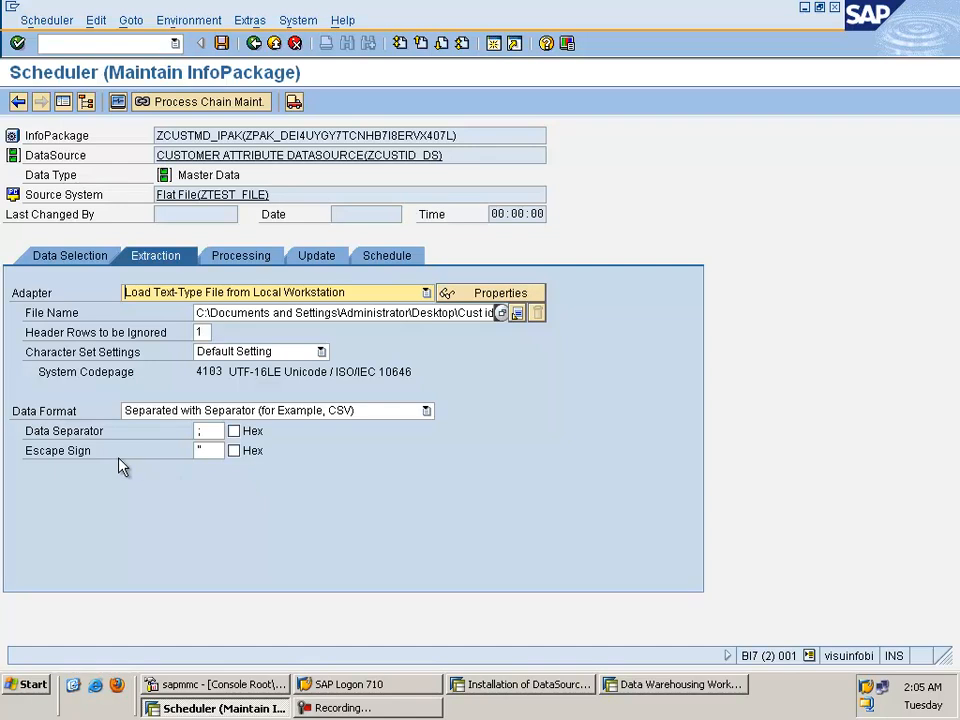
pyautogui.click(200, 431)
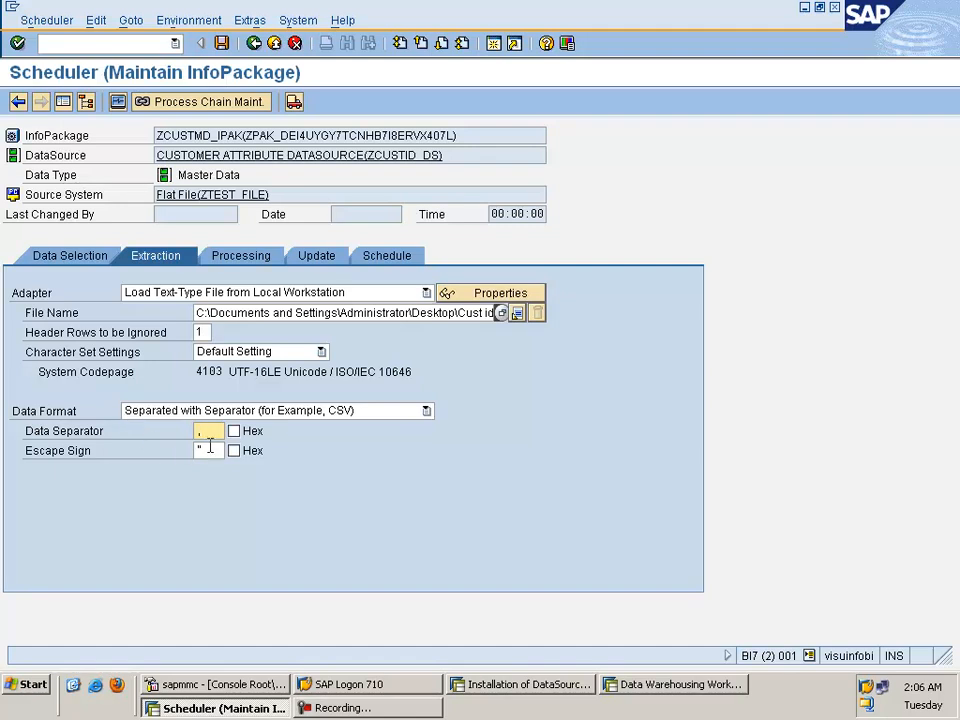
pyautogui.click(221, 450)
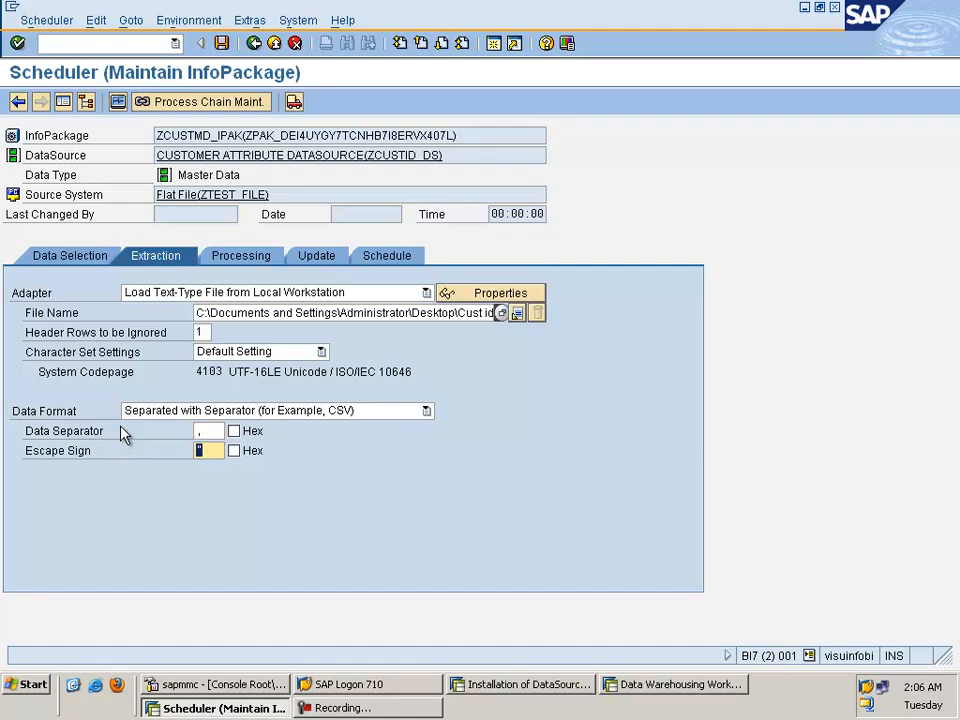
pyautogui.write(';')
# Step: Review the InfoPackage's processing, update and schedule settings, and start the data load immediately
pyautogui.click(255, 262)
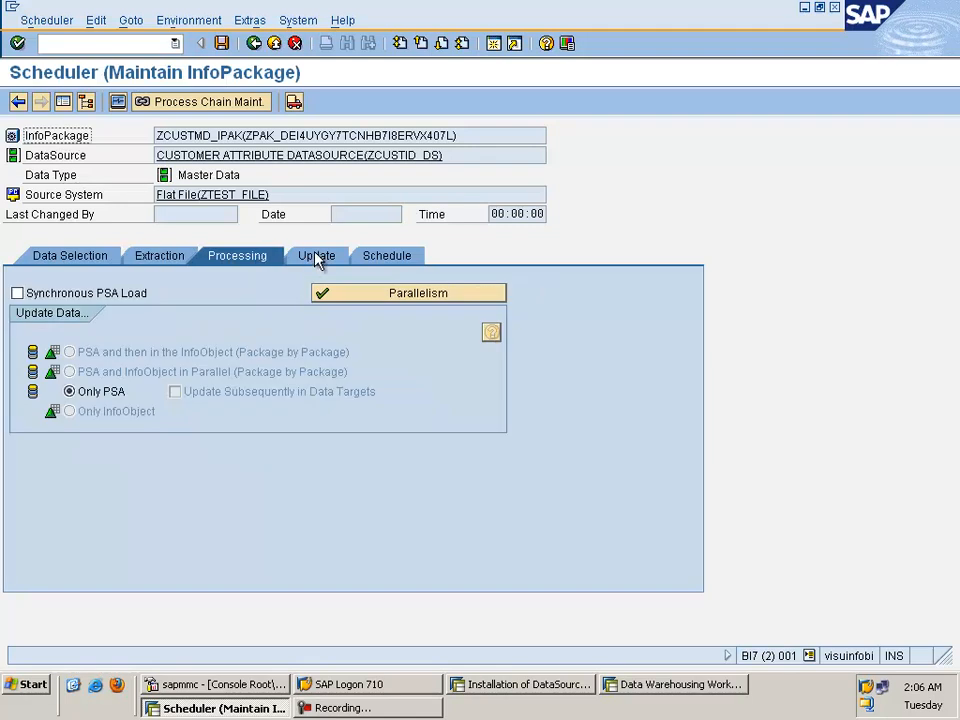
pyautogui.click(318, 258)
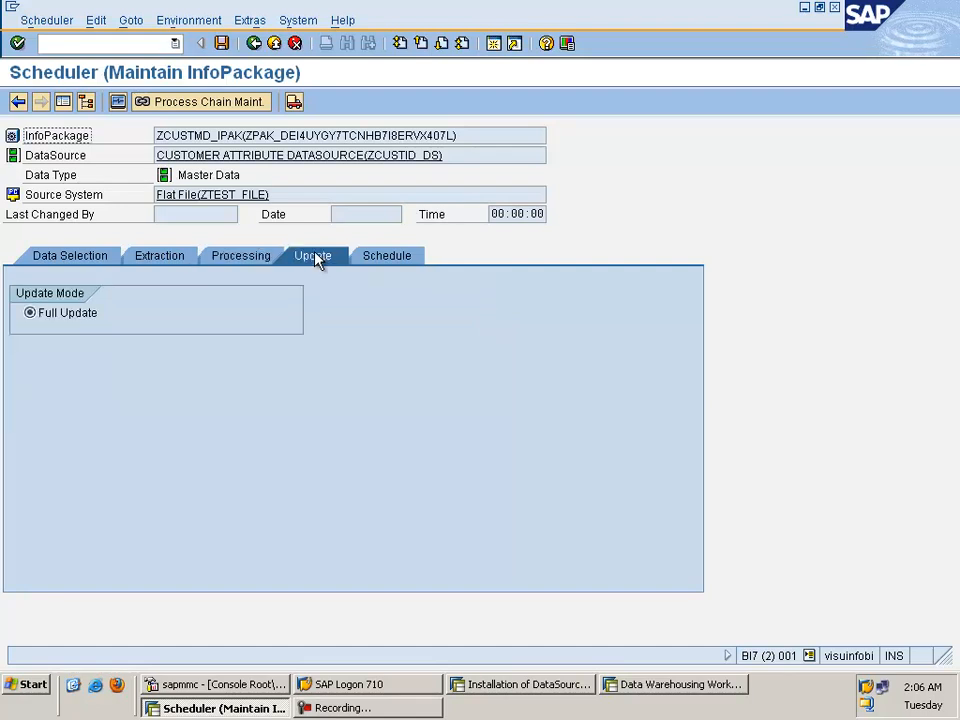
pyautogui.click(377, 257)
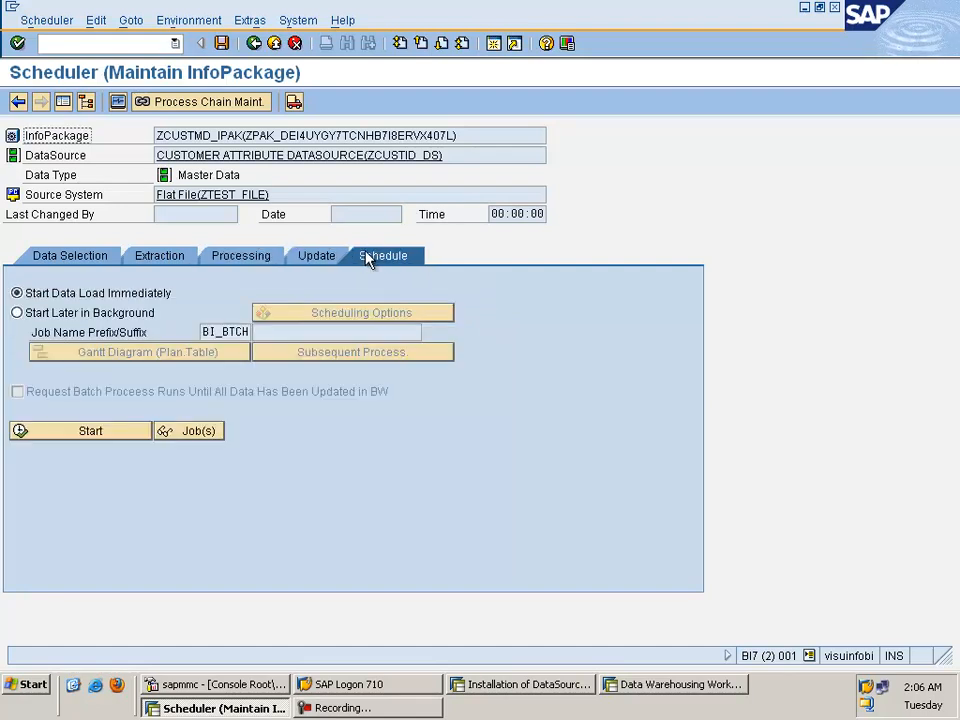
pyautogui.click(104, 441)
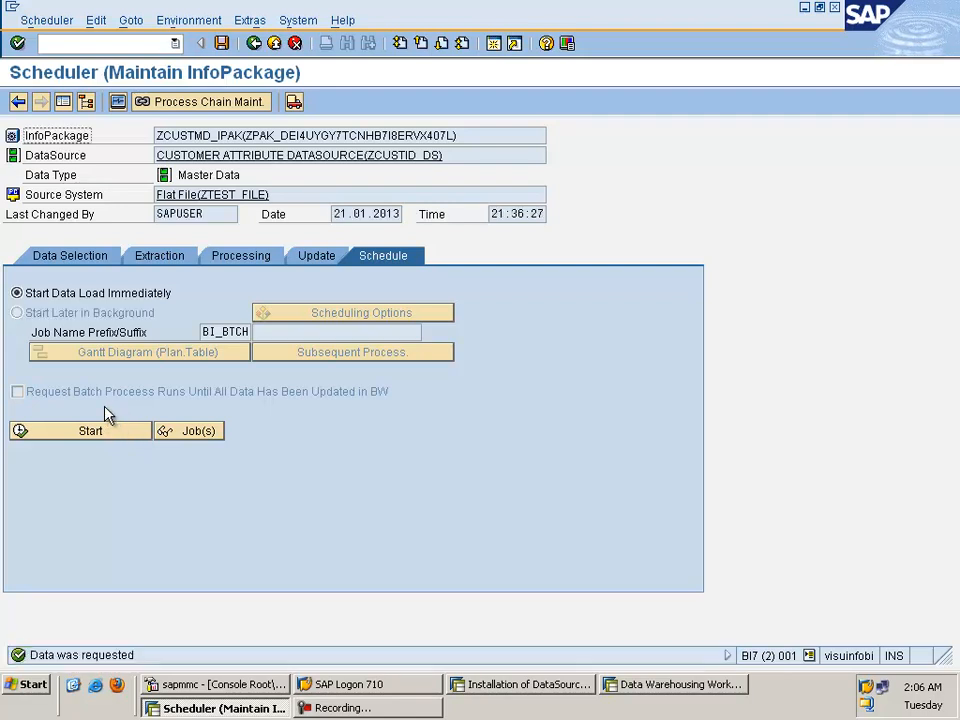
# Step: Open the load monitor and check the header and status information of the ZCUSTID_DS request
pyautogui.click(118, 101)
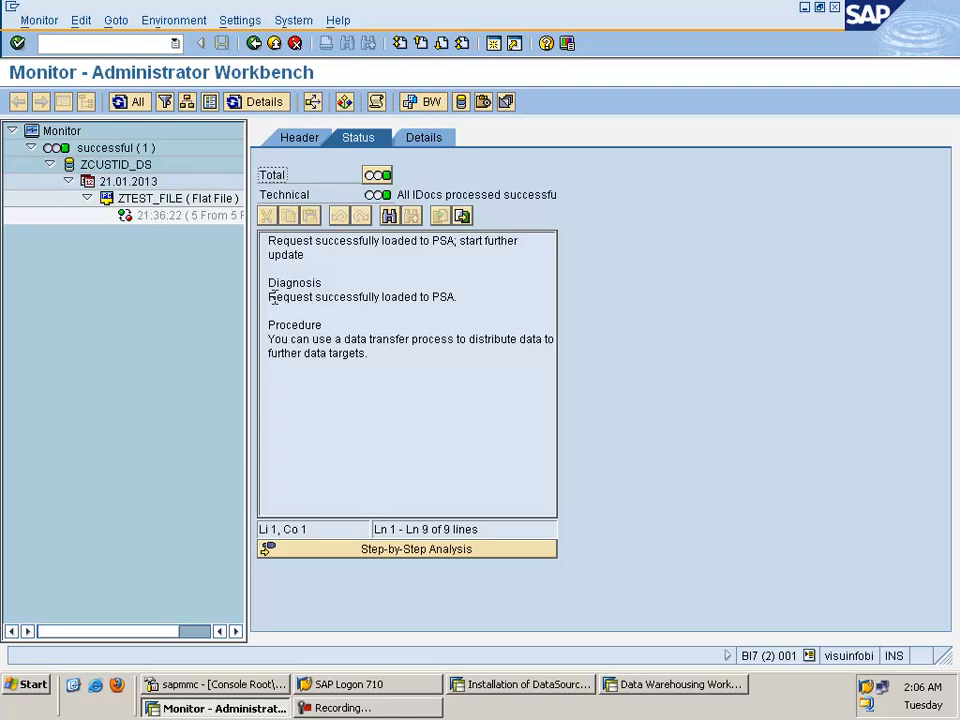
pyautogui.click(168, 219)
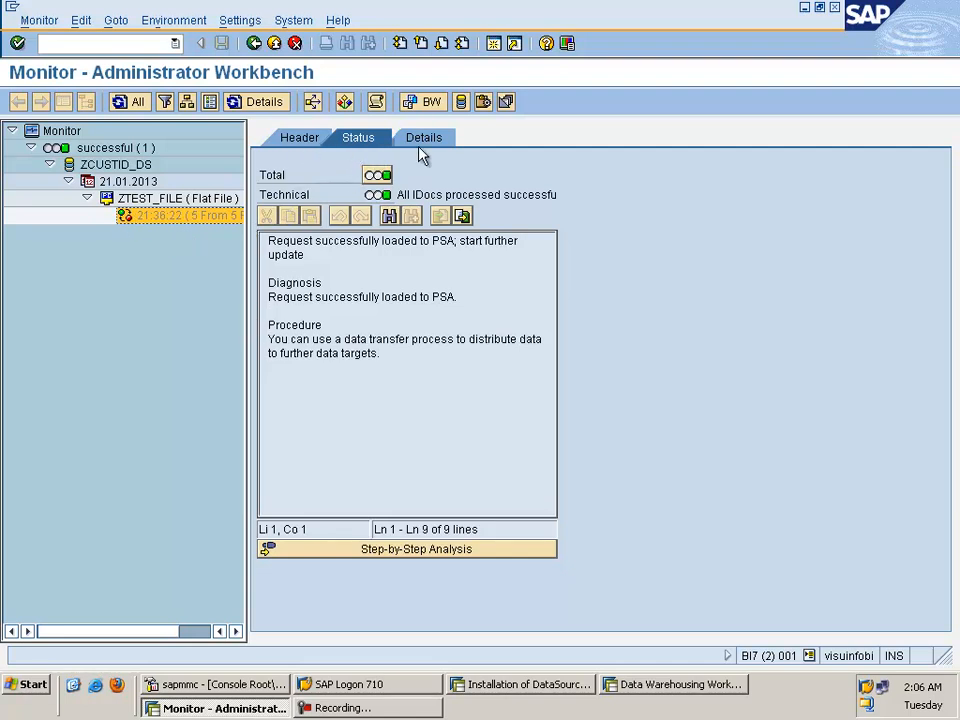
pyautogui.click(298, 142)
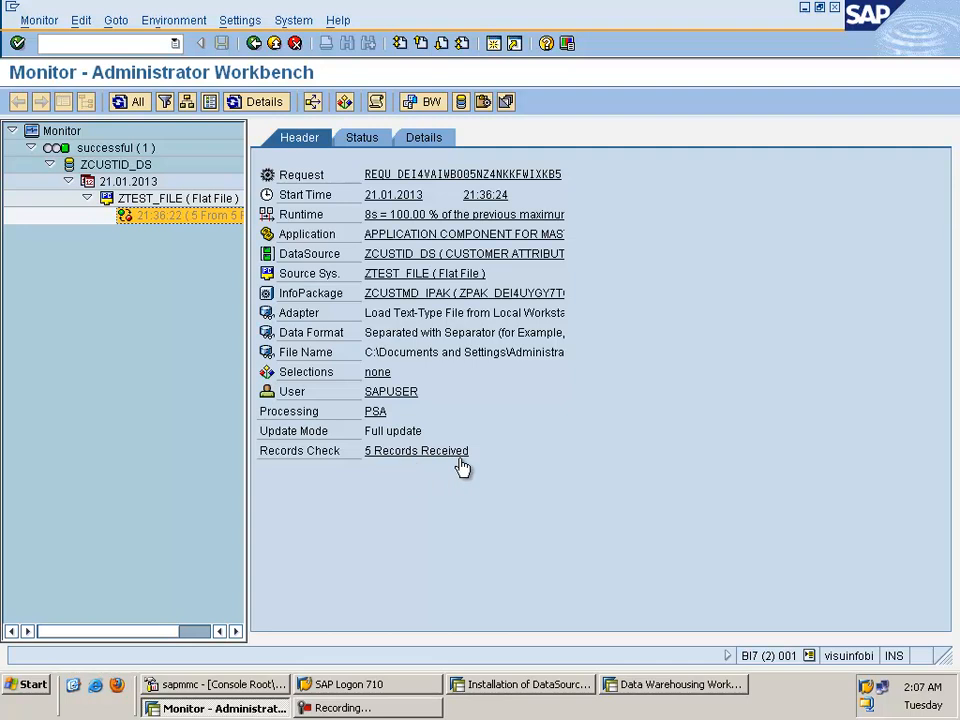
pyautogui.click(368, 146)
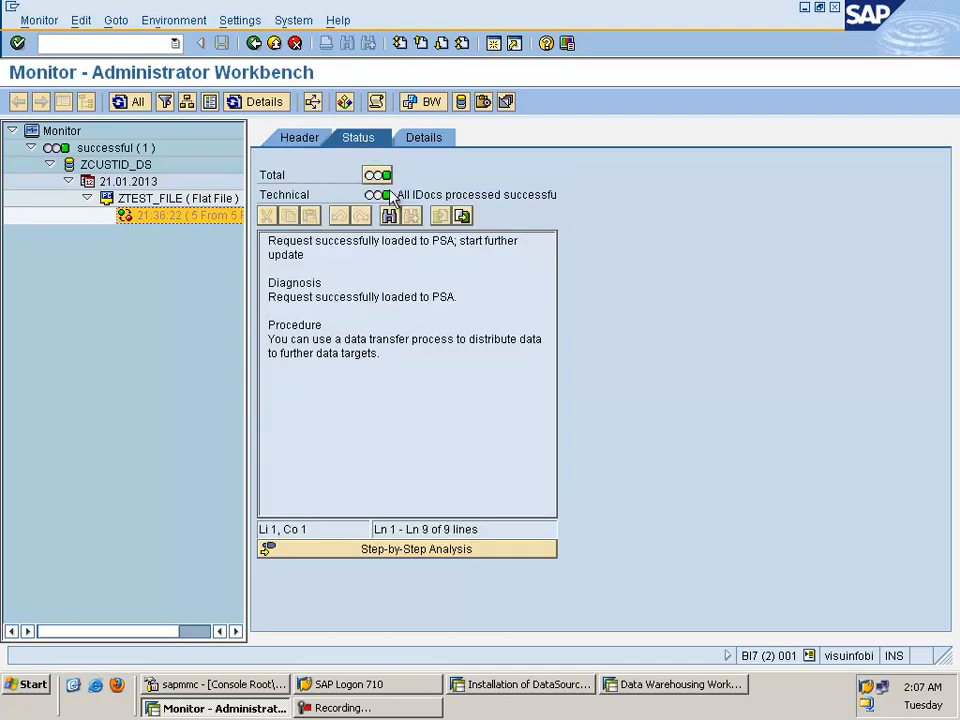
# Step: Examine the request's detailed messages for requests, extraction, transfer and processing, including every processing stage of Data Package 1
pyautogui.click(437, 141)
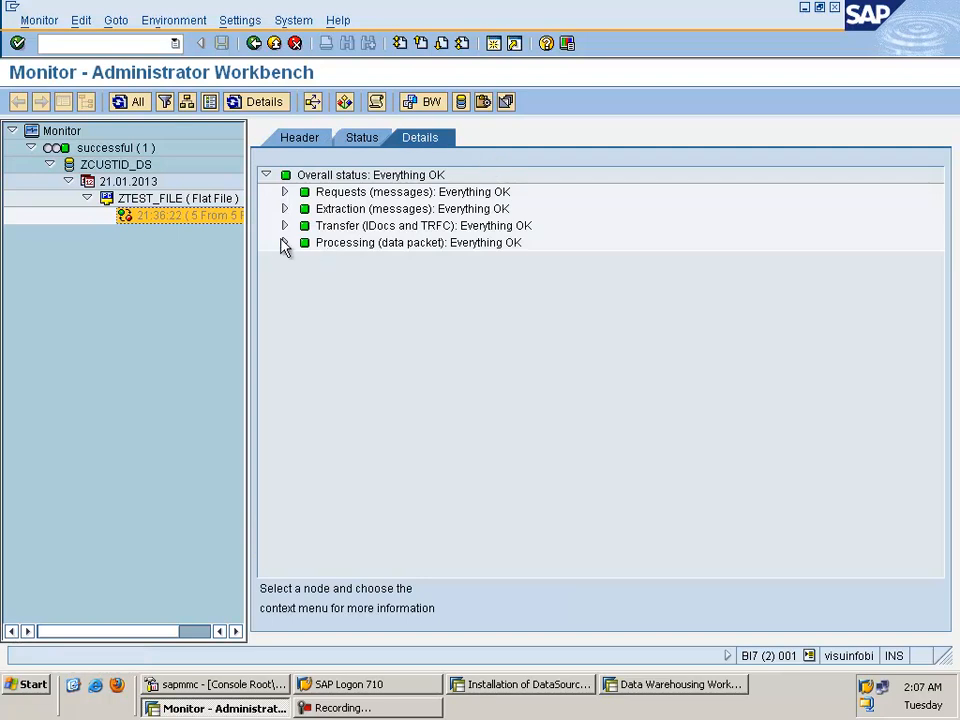
pyautogui.click(284, 243)
pyautogui.click(284, 226)
pyautogui.click(284, 209)
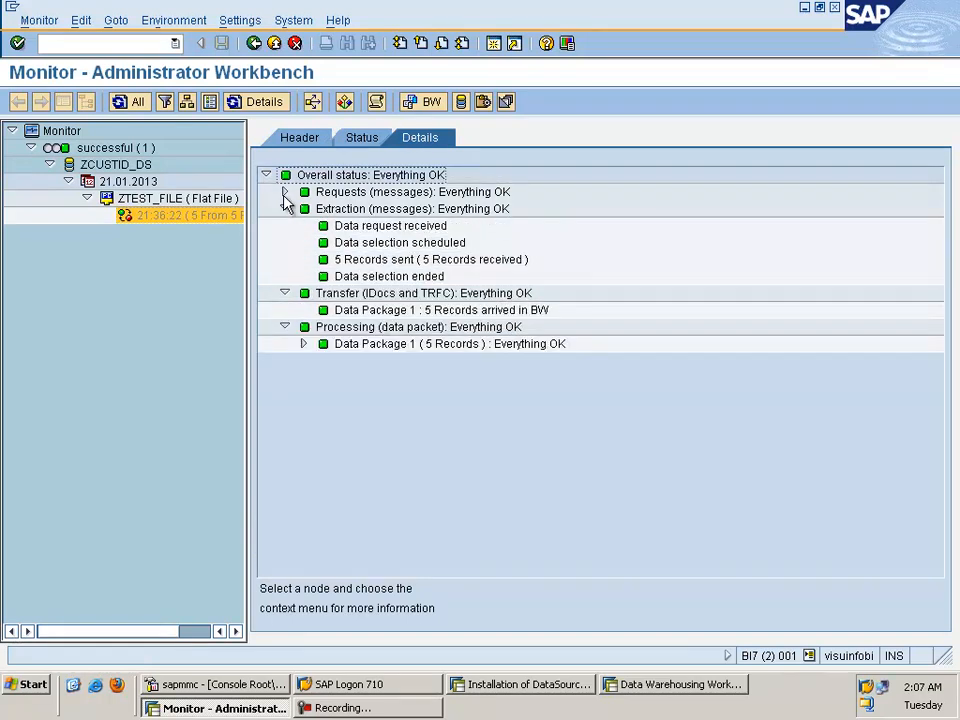
pyautogui.click(284, 192)
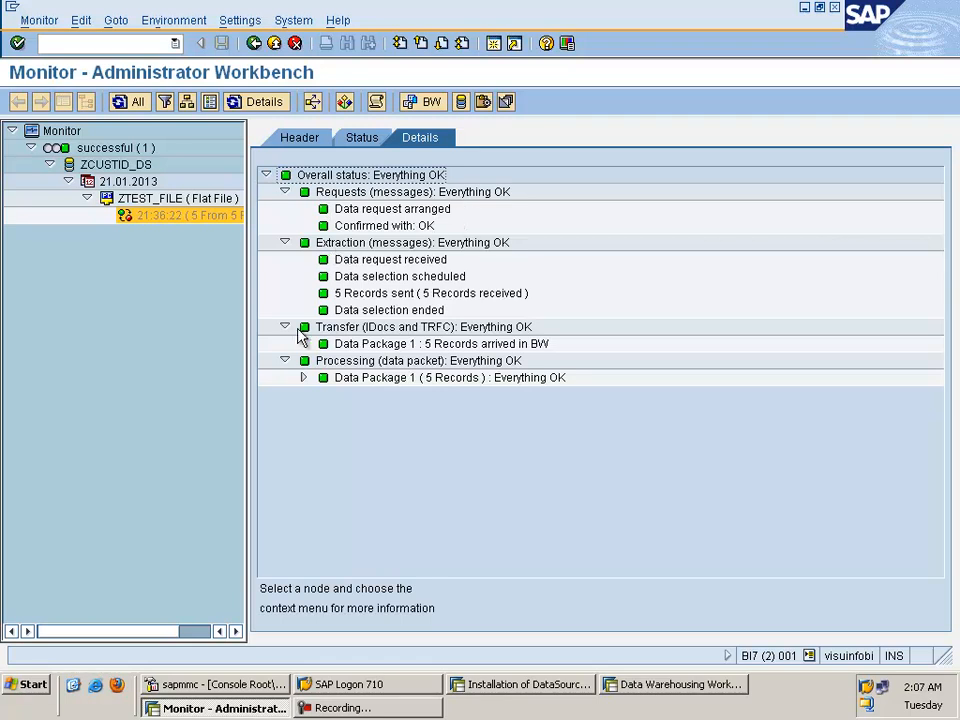
pyautogui.click(286, 377)
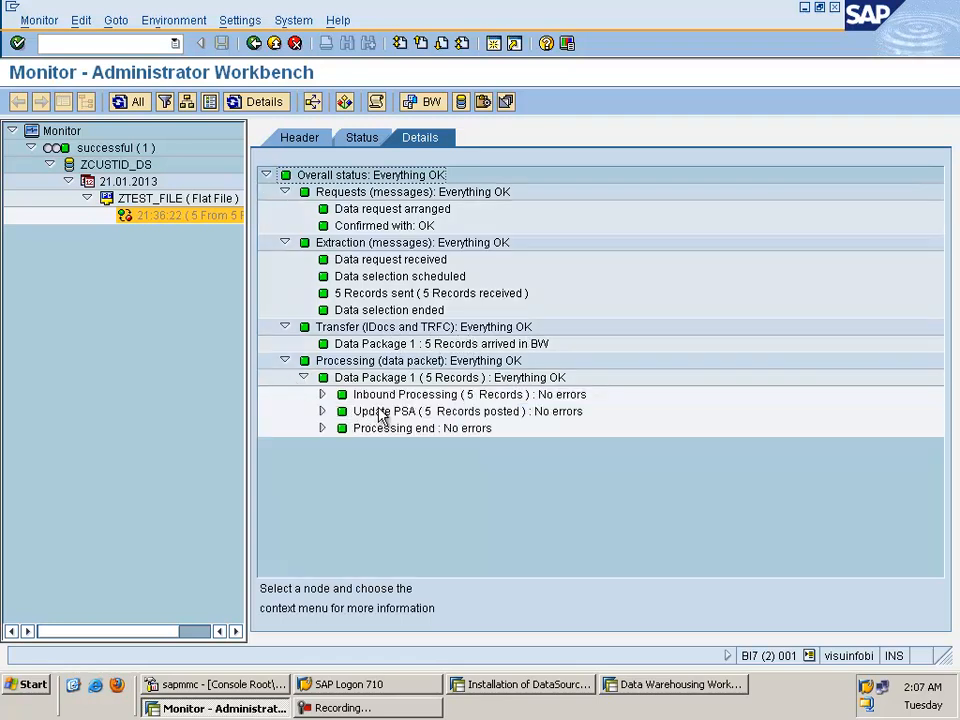
pyautogui.click(321, 396)
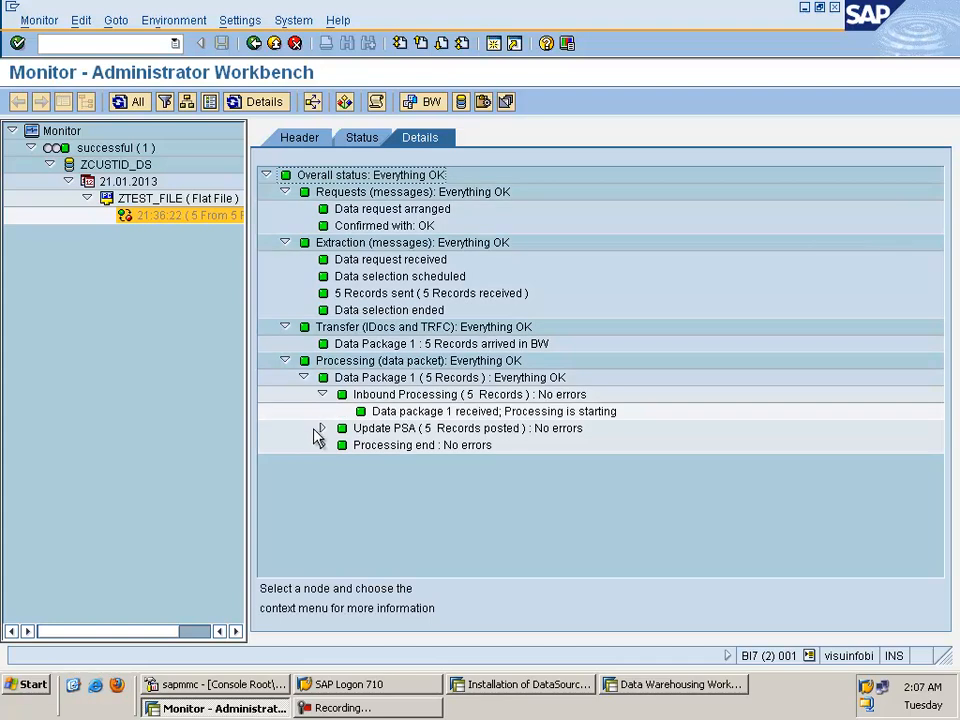
pyautogui.click(321, 430)
pyautogui.click(322, 479)
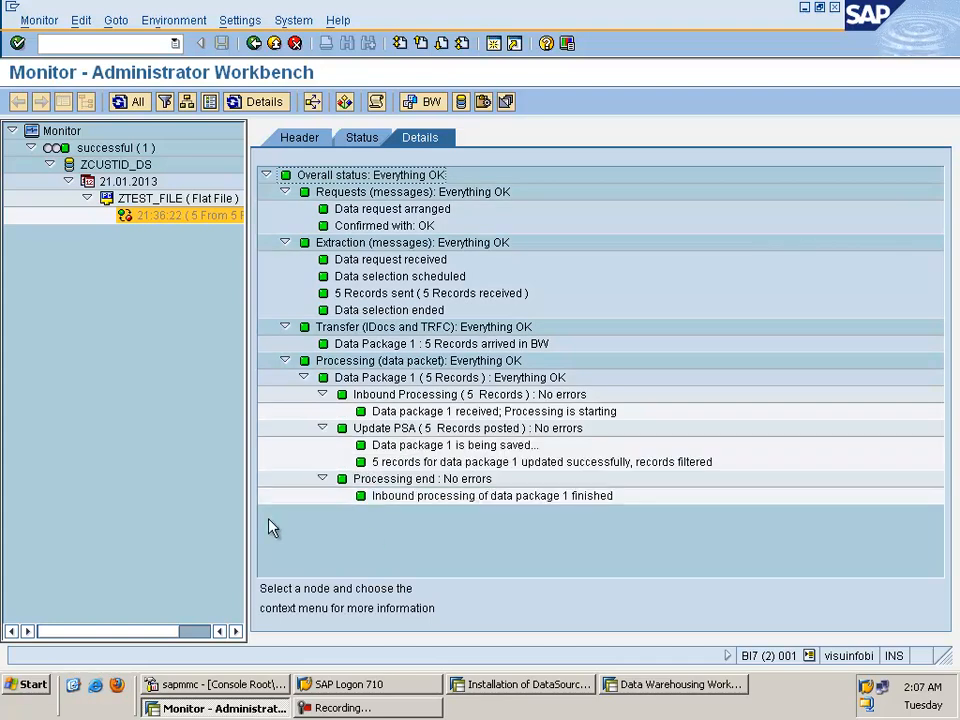
# Step: Display the PSA records of data package 000001 with all statuses, and widen the customer ID column
pyautogui.click(461, 102)
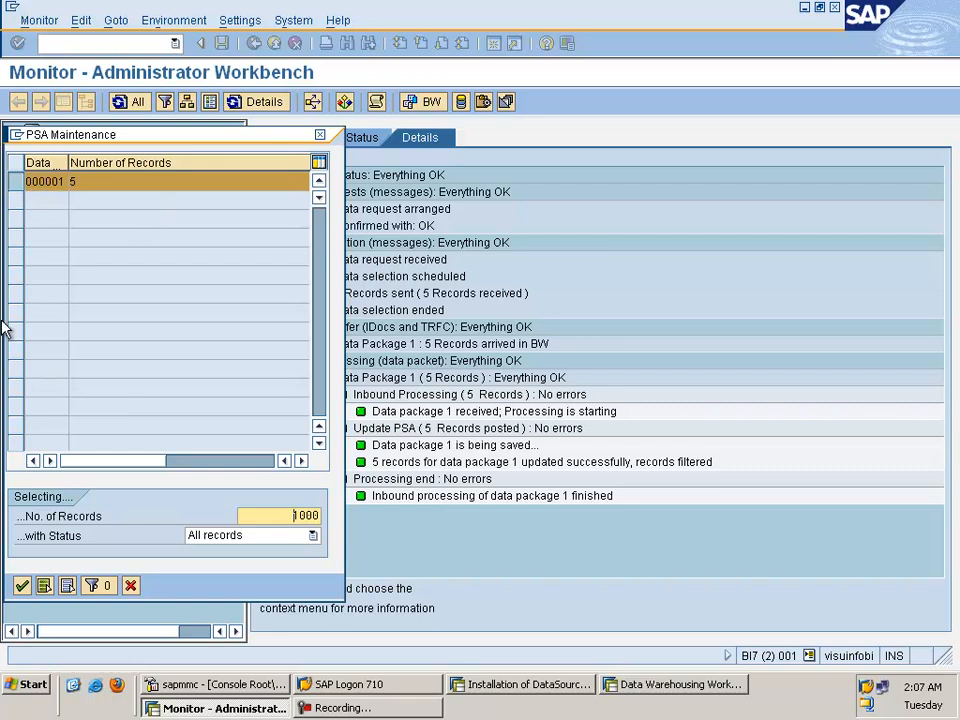
pyautogui.click(12, 183)
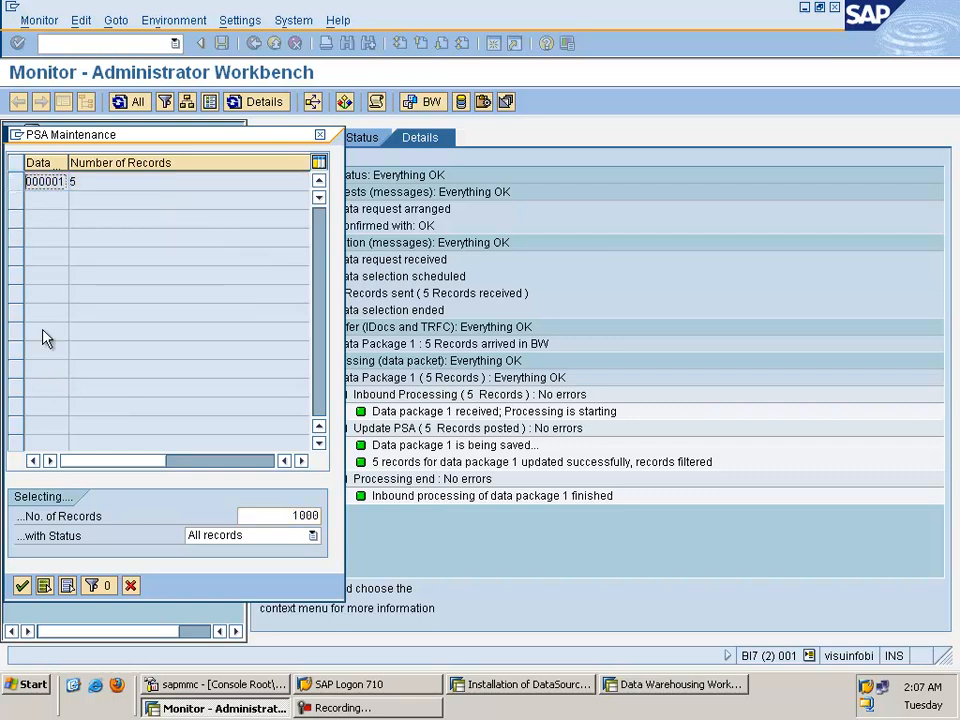
pyautogui.click(14, 181)
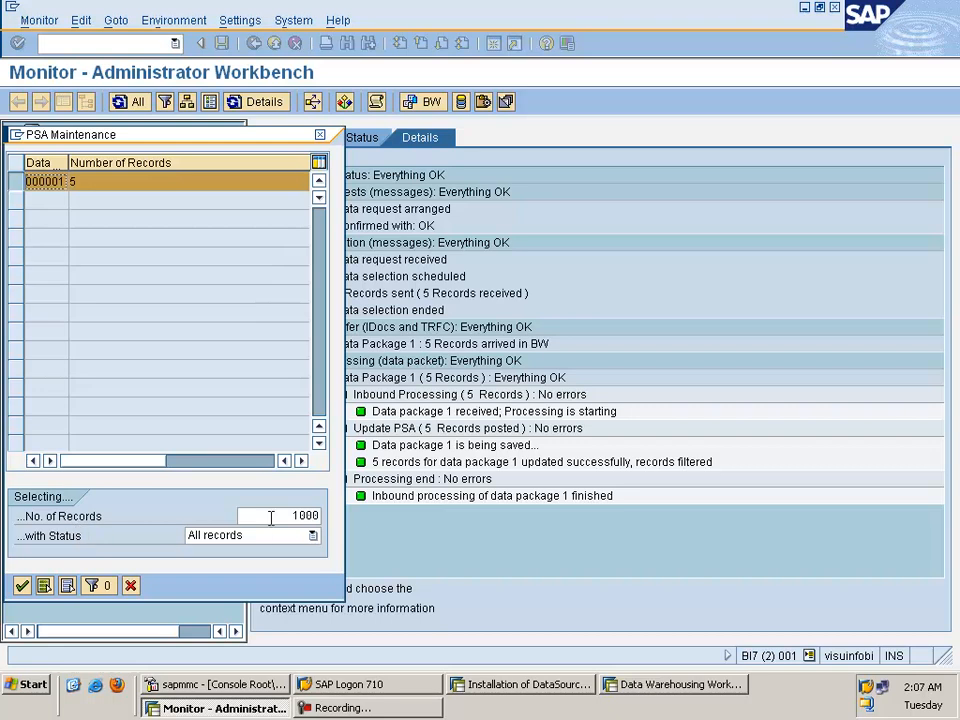
pyautogui.click(22, 586)
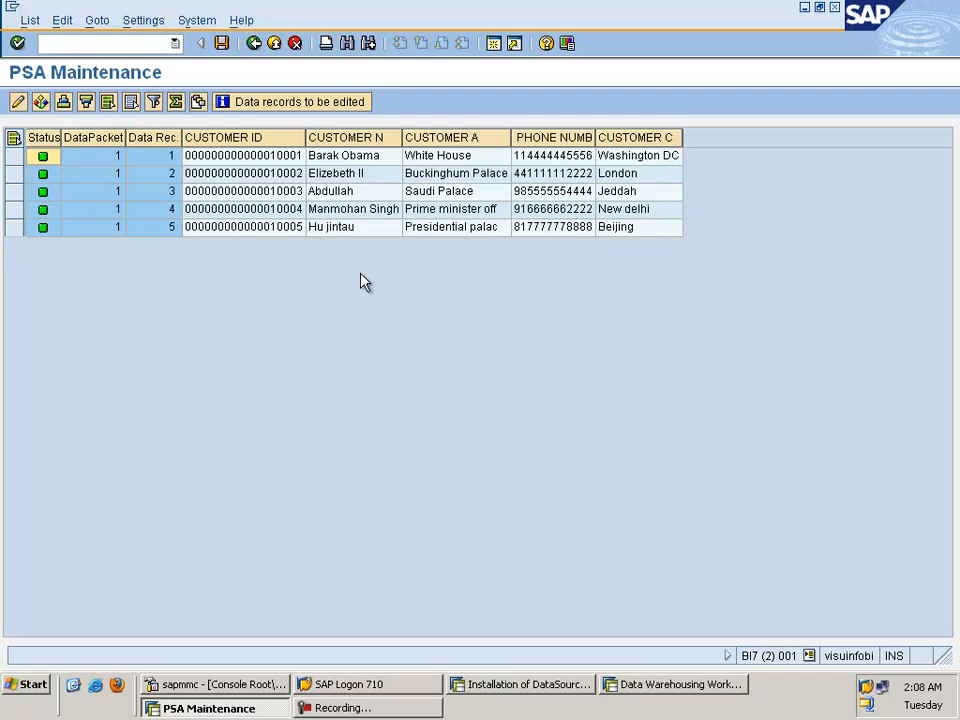
pyautogui.moveTo(305, 137); pyautogui.dragTo(351, 138)
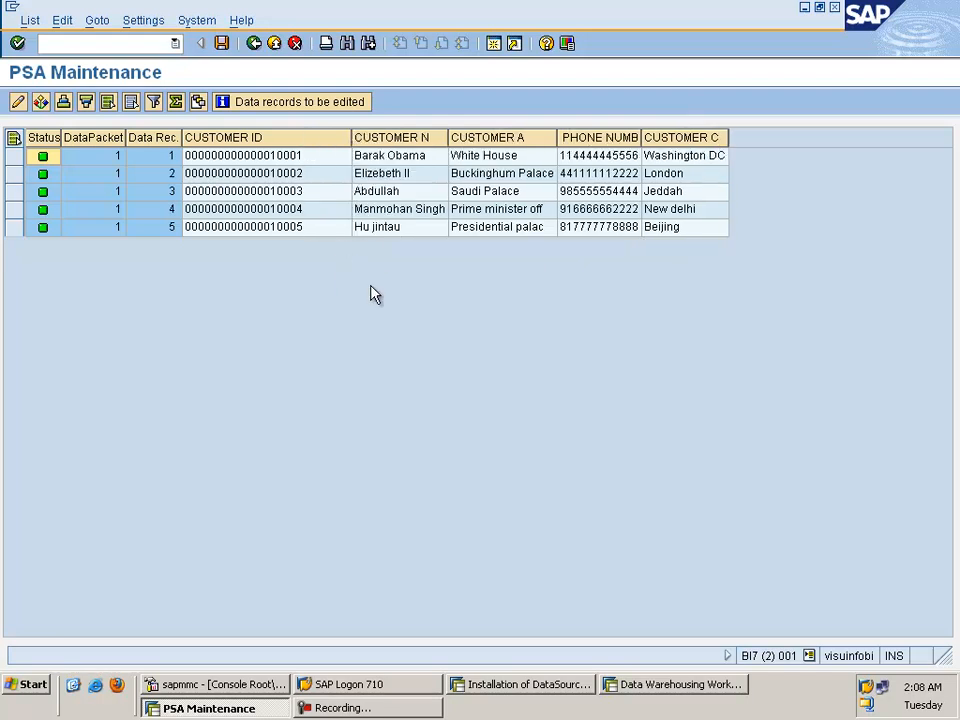
# Step: Widen the customer name, customer address, phone number and customer city columns of the PSA records until their full headings fit
pyautogui.moveTo(449, 137); pyautogui.dragTo(483, 137)
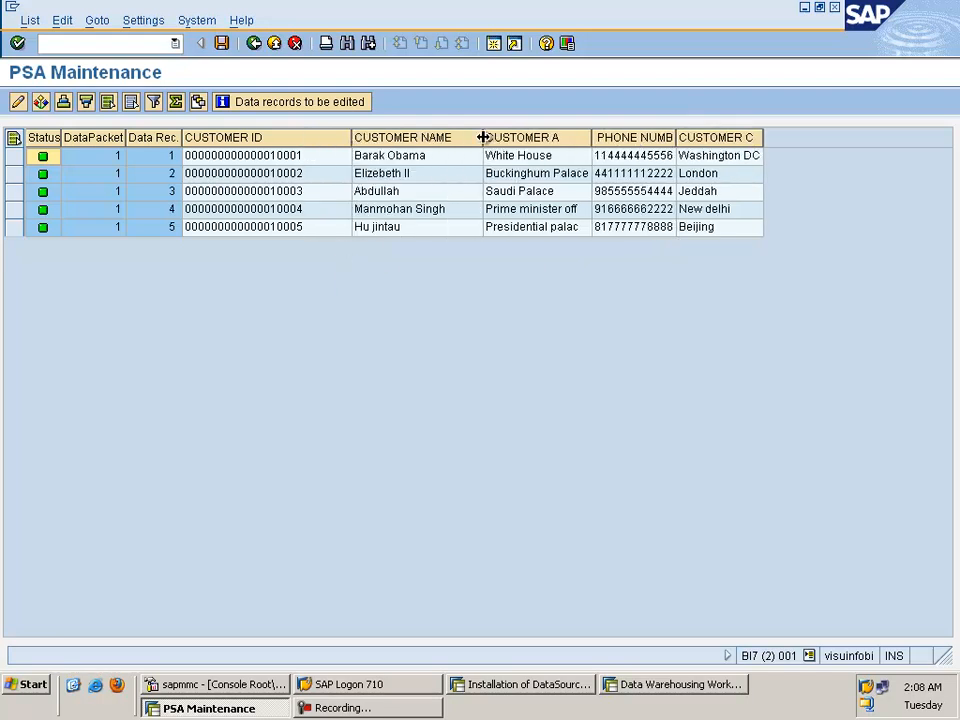
pyautogui.moveTo(592, 137); pyautogui.dragTo(616, 137)
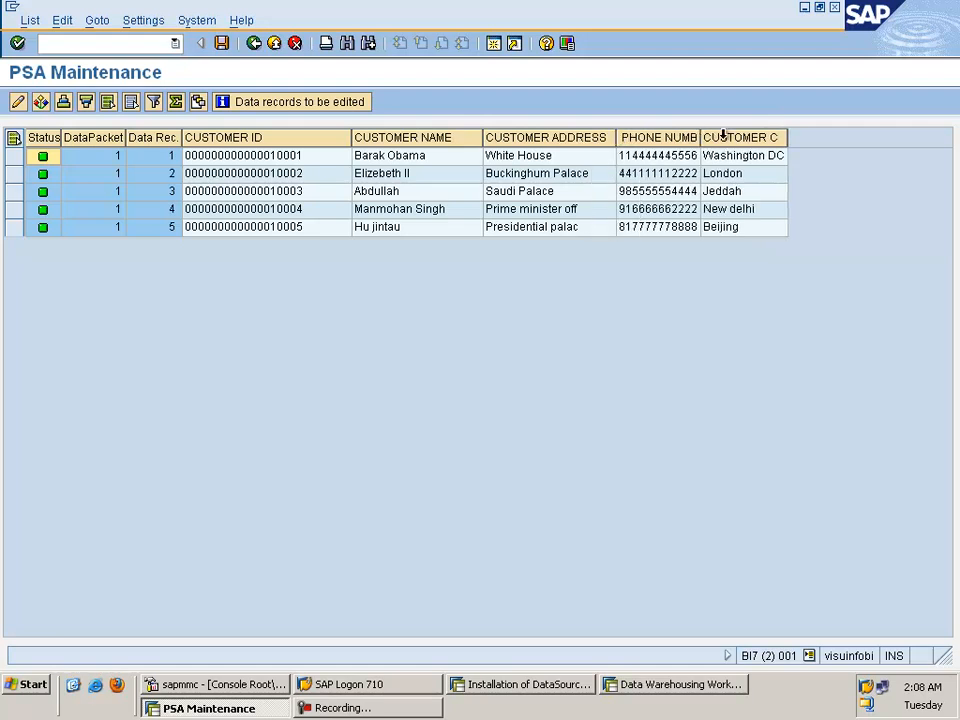
pyautogui.moveTo(699, 135); pyautogui.dragTo(747, 135)
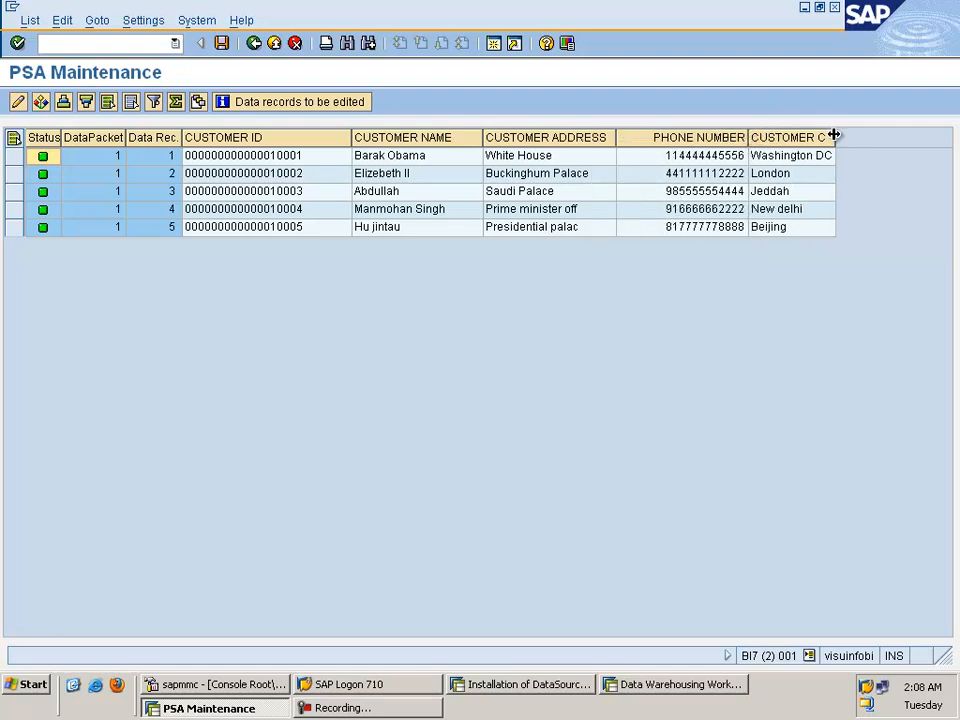
pyautogui.moveTo(834, 135); pyautogui.dragTo(872, 139)
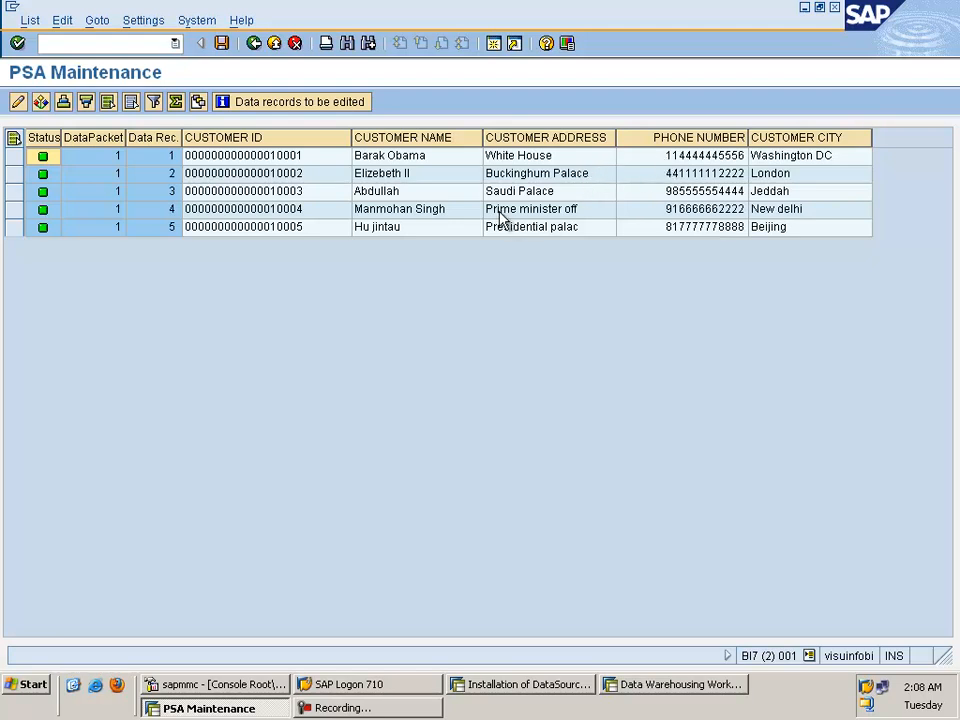
# Step: Open a blank Notepad file, write the heading "WHY?" and place the window below the PSA records
pyautogui.click(30, 688)
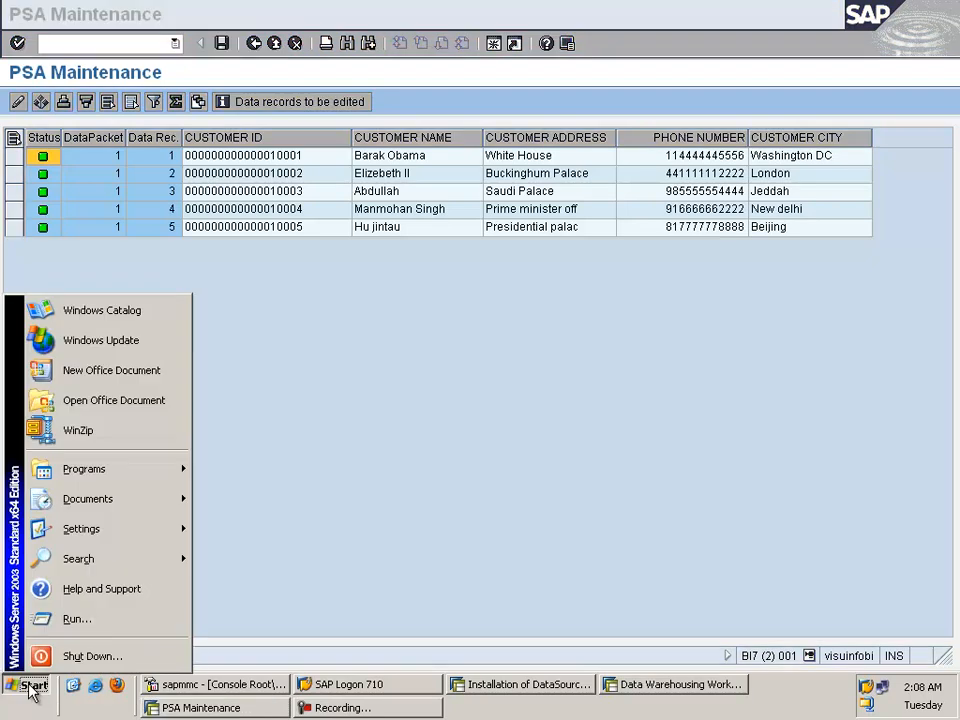
pyautogui.click(93, 625)
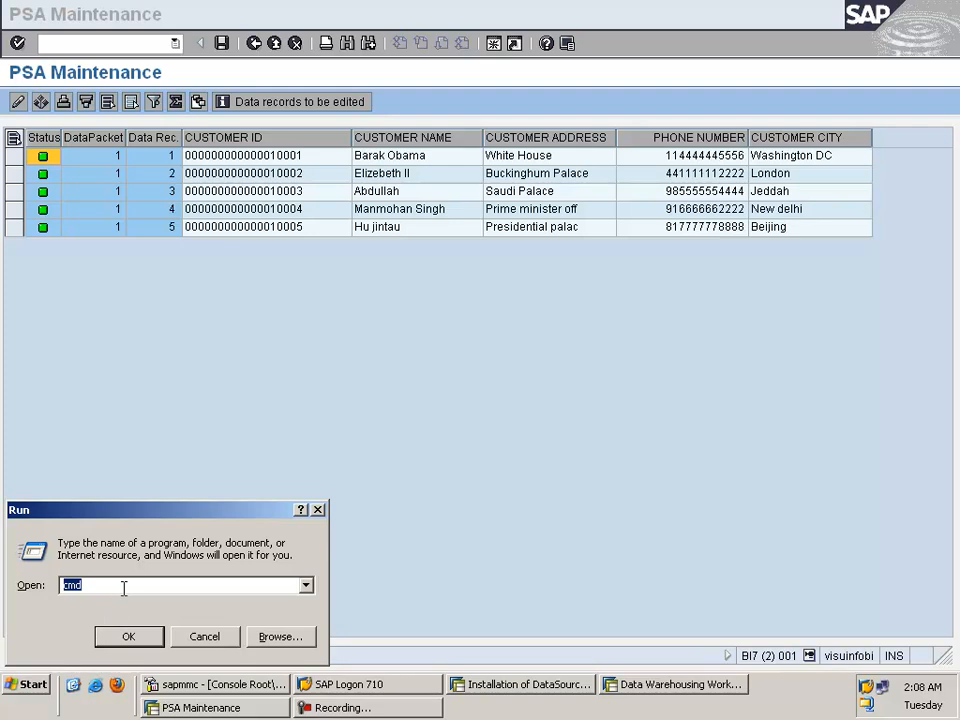
pyautogui.write('NOTEPAD')
pyautogui.press('Return')
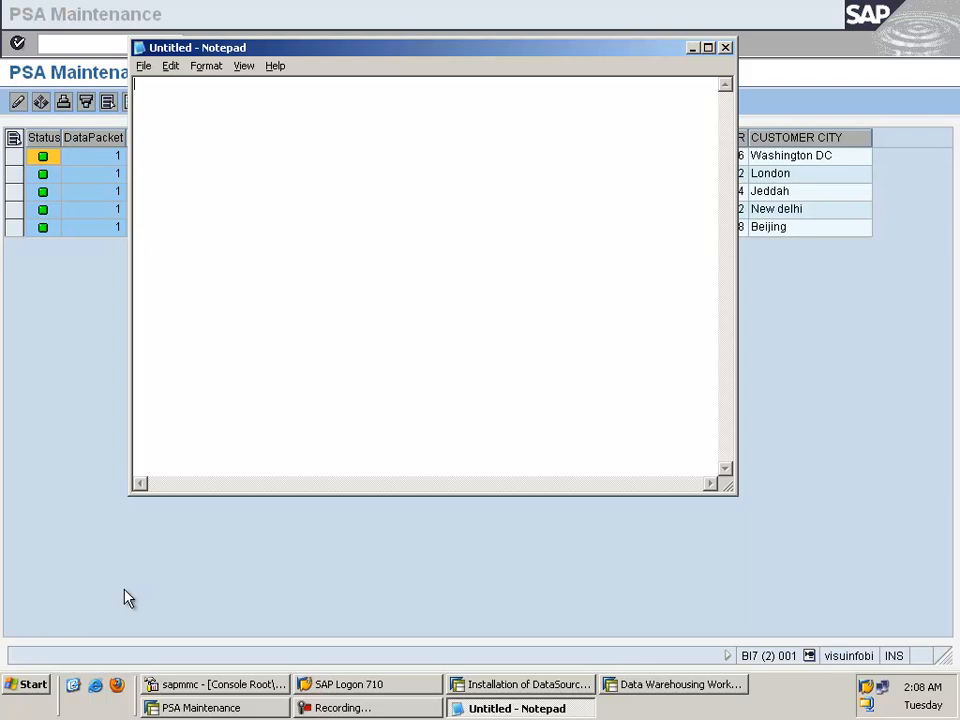
pyautogui.write('WHY?')
pyautogui.moveTo(350, 50); pyautogui.dragTo(387, 249)
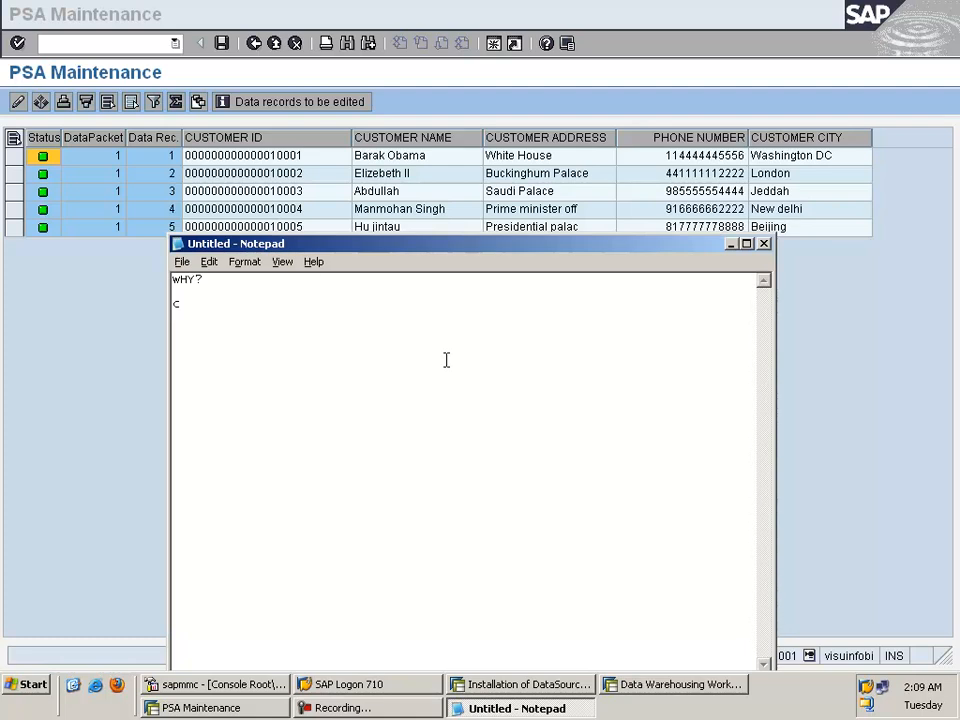
# Step: Write the note "CUSTOMER ID IS CHAR AND PHONE NUMBER IS NUMC." under the heading and minimize Notepad
pyautogui.write('USTOMER ID ID')
pyautogui.press('BackSpace')
pyautogui.write('S CHAR')
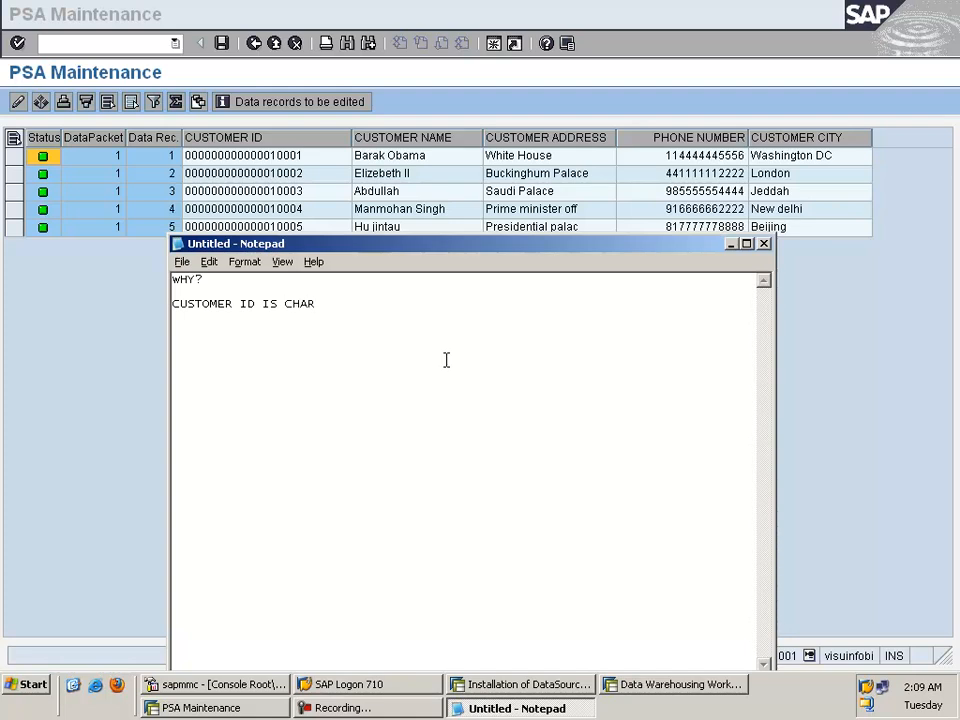
pyautogui.write(' AND PHONE NUMBER ')
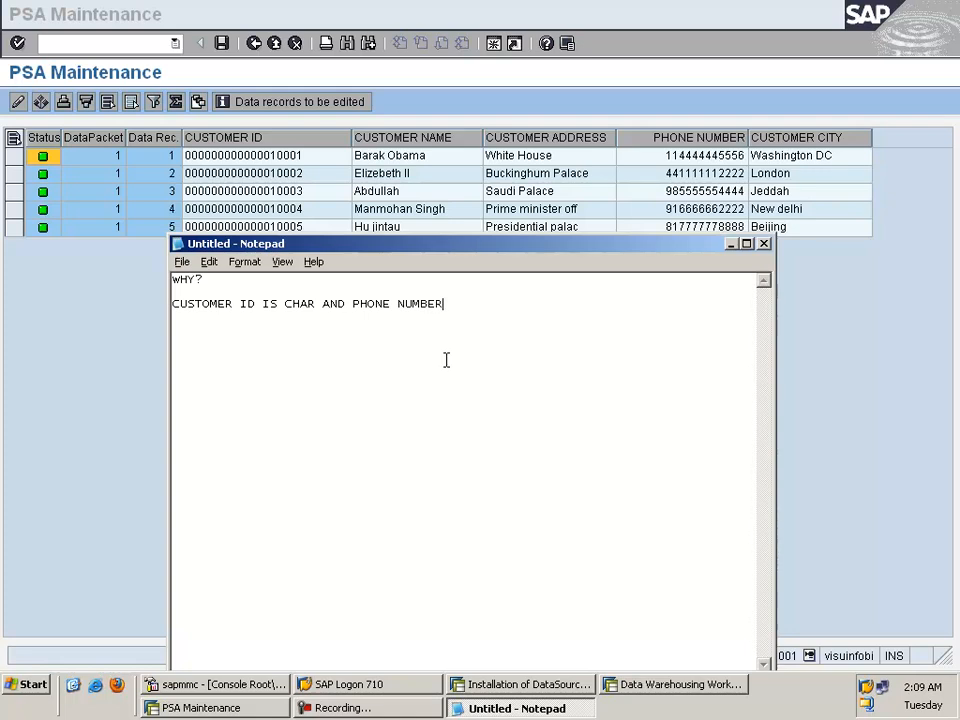
pyautogui.write('IS NUMC.')
pyautogui.click(731, 243)
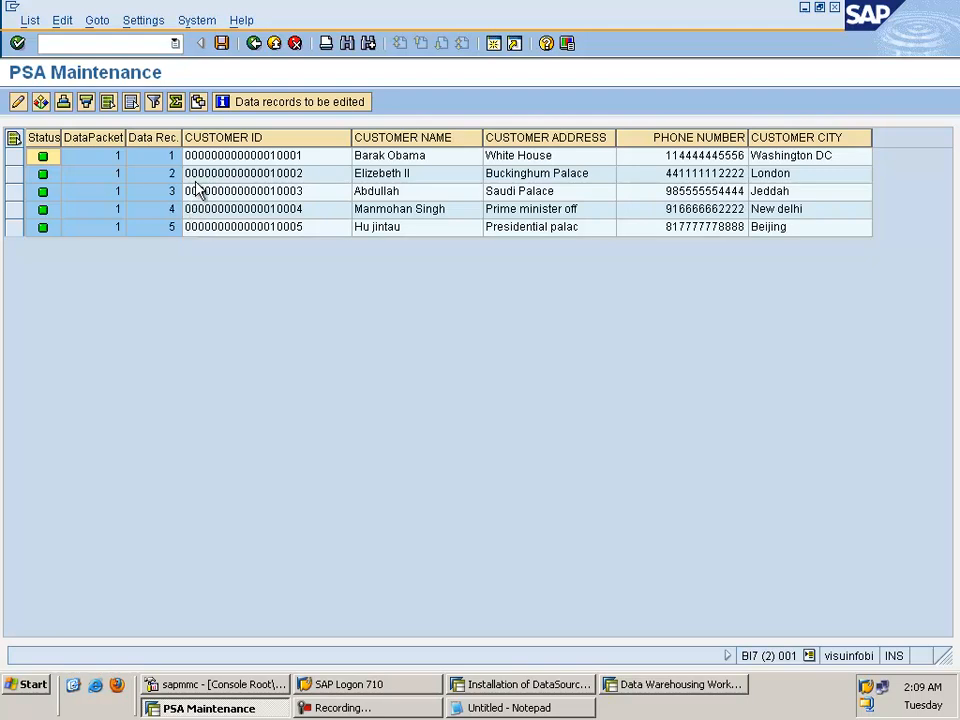
# Step: Return to the modeling workbench and start creating a data transfer process for the InfoProvider CUSTOMER ID (Attribute)
pyautogui.click(254, 43)
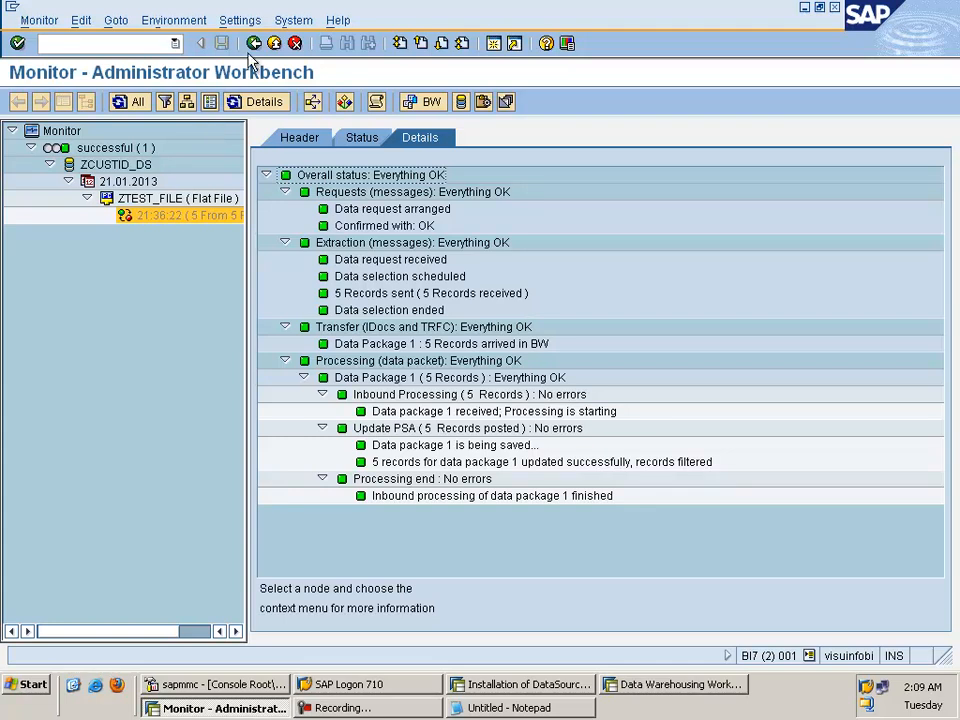
pyautogui.click(254, 45)
pyautogui.click(254, 44)
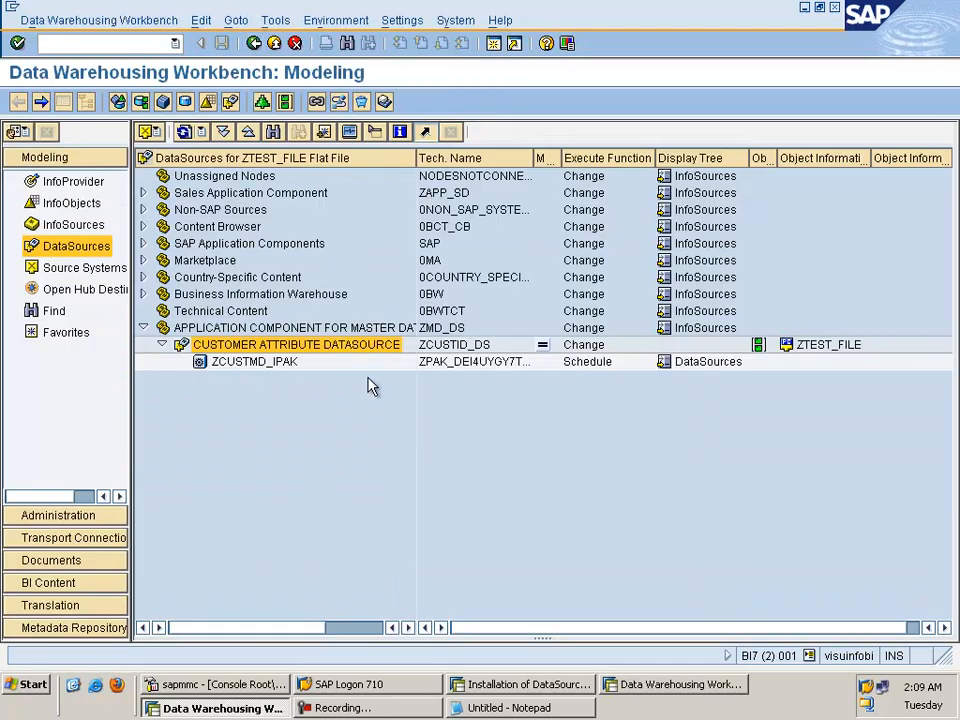
pyautogui.click(76, 183)
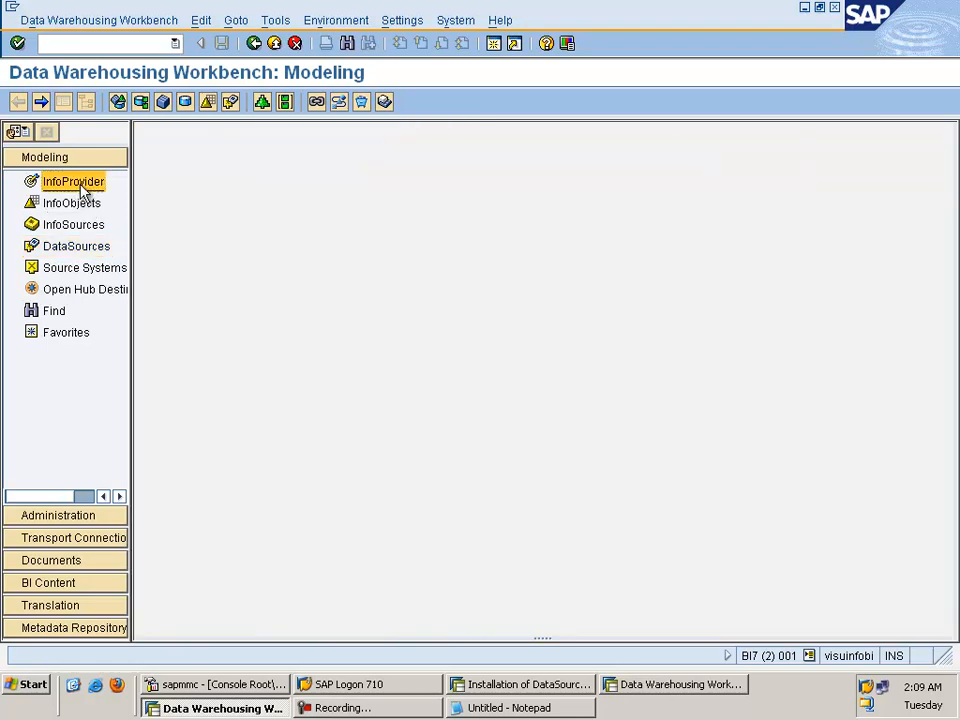
pyautogui.click(240, 463)
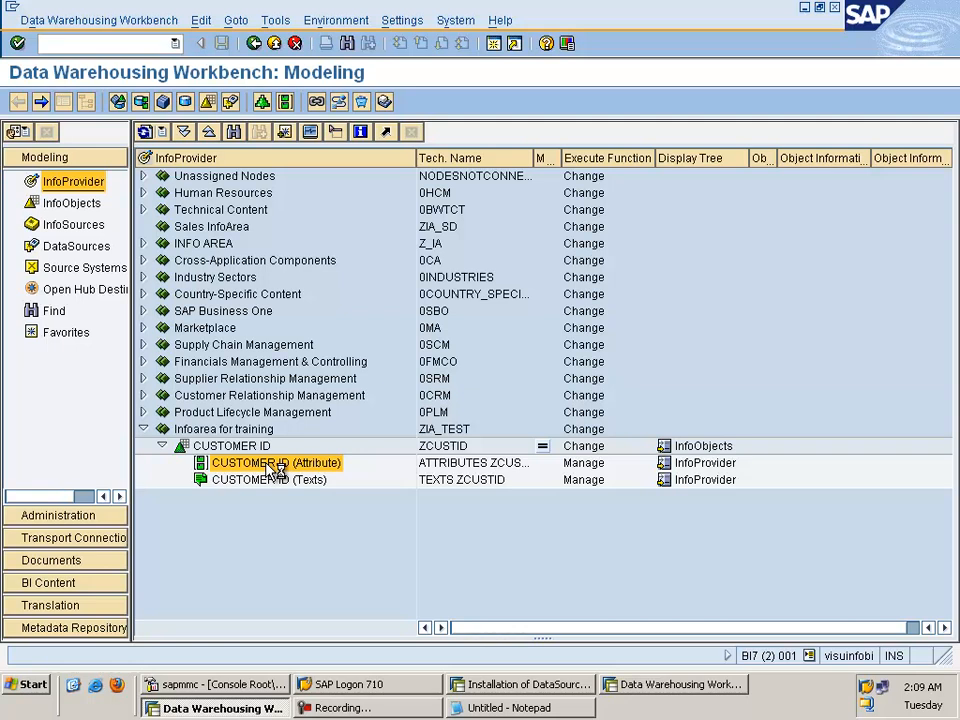
pyautogui.rightClick(268, 468)
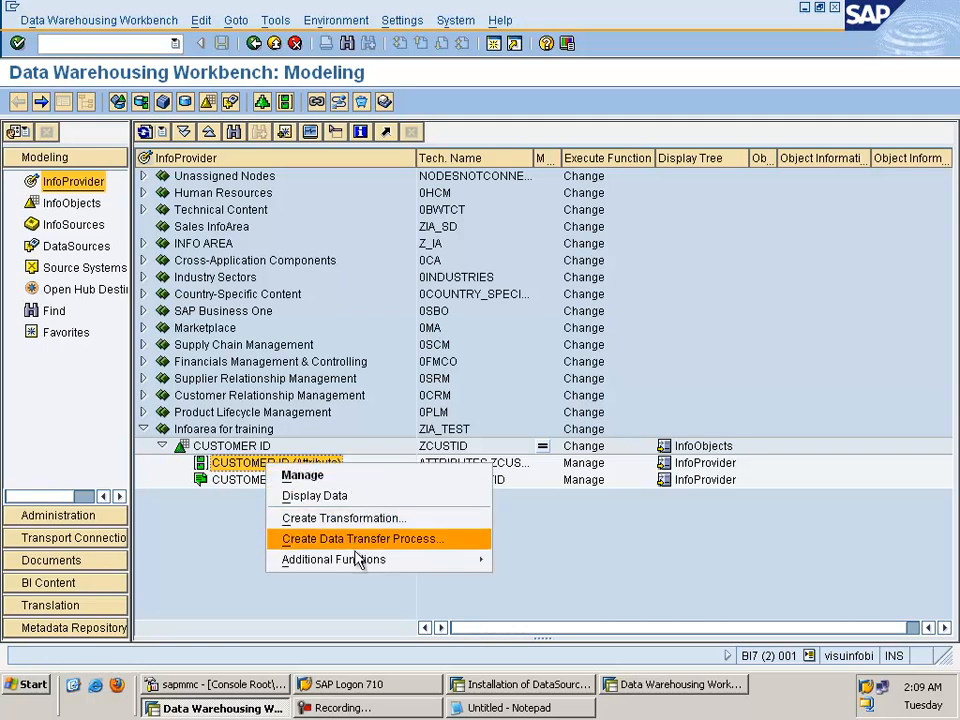
pyautogui.moveTo(361, 563)
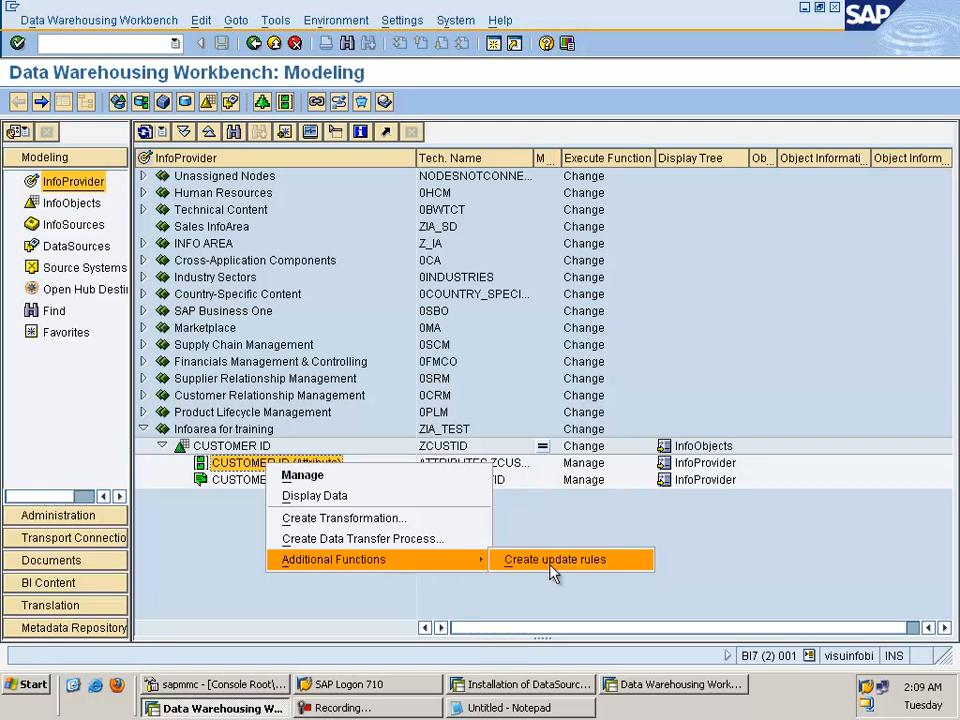
pyautogui.click(389, 539)
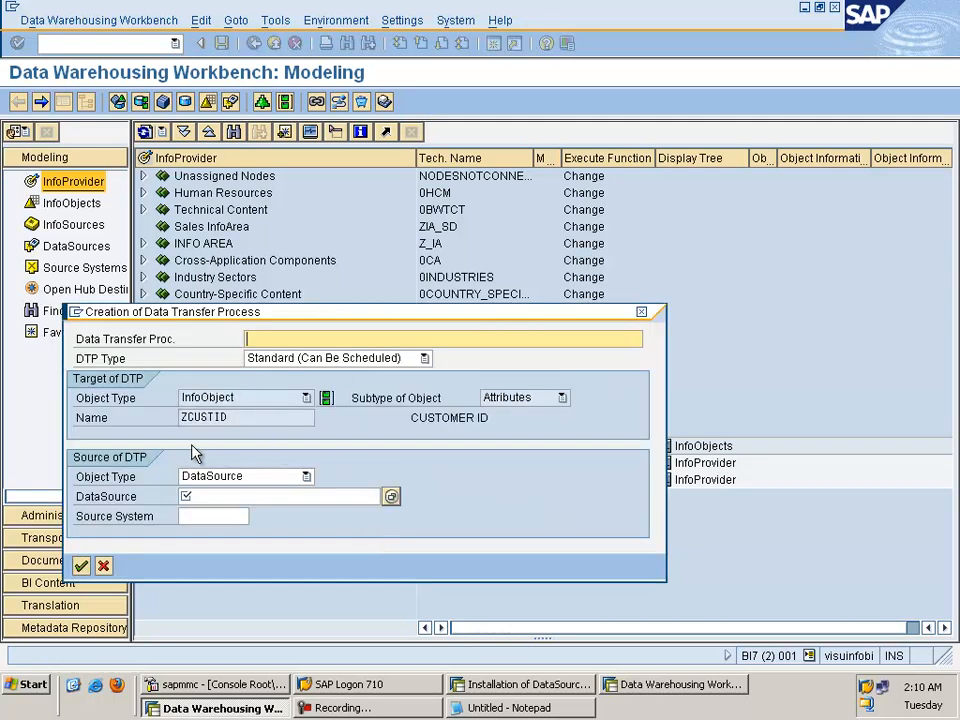
# Step: Keep DataSource as the source object type, search for ZCUST* and choose ZCUSTID_DS from ZTEST_FILE as the DTP source
pyautogui.click(307, 477)
pyautogui.click(307, 481)
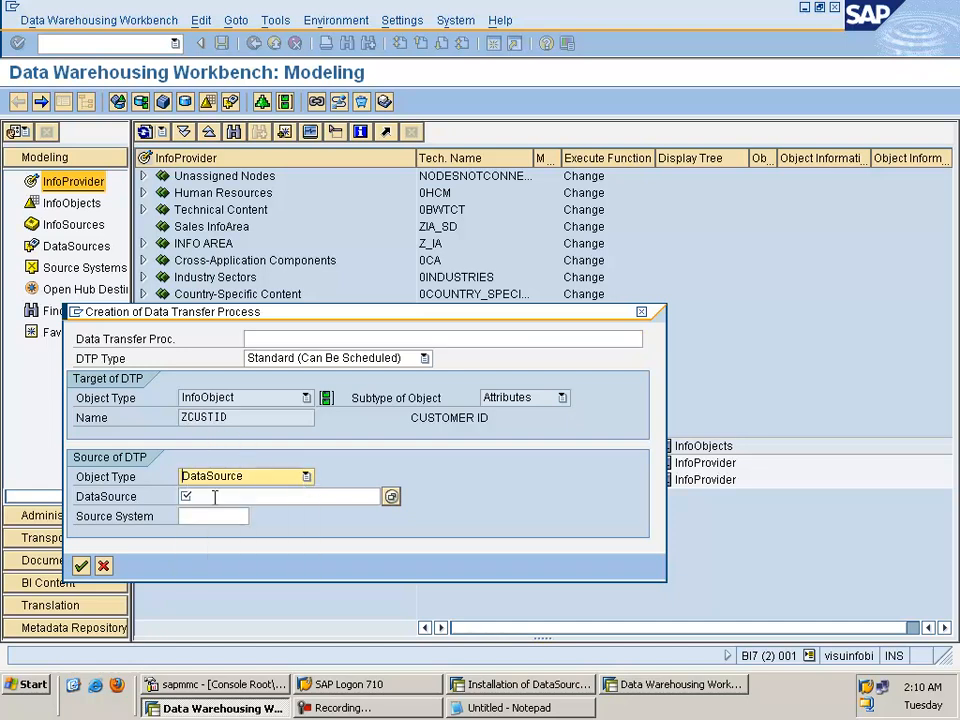
pyautogui.click(289, 497)
pyautogui.click(391, 496)
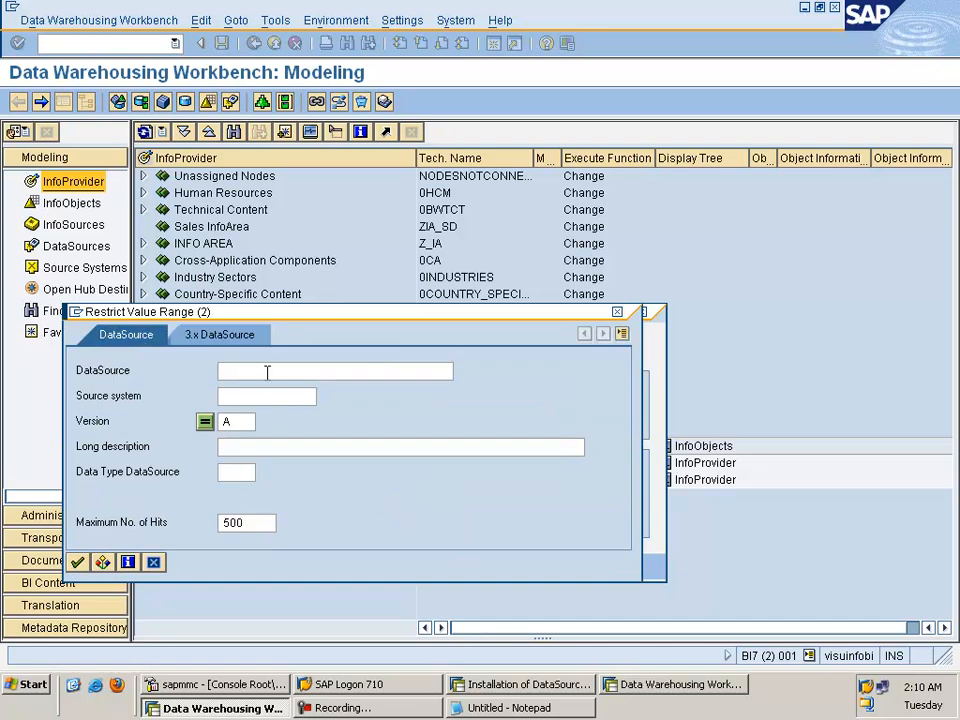
pyautogui.write('ZCUST*')
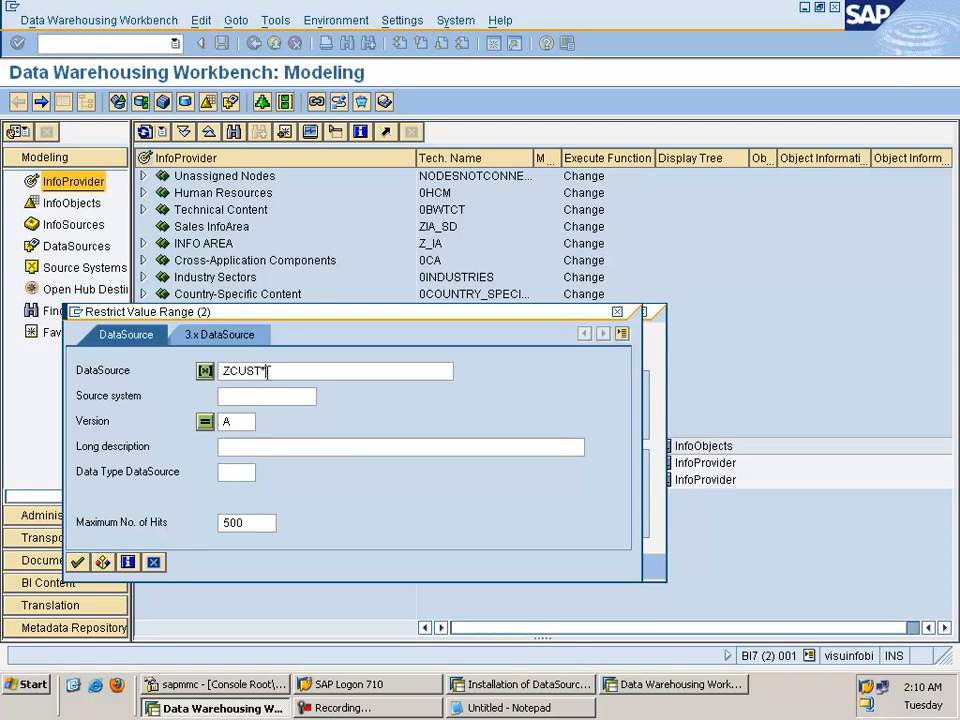
pyautogui.click(77, 562)
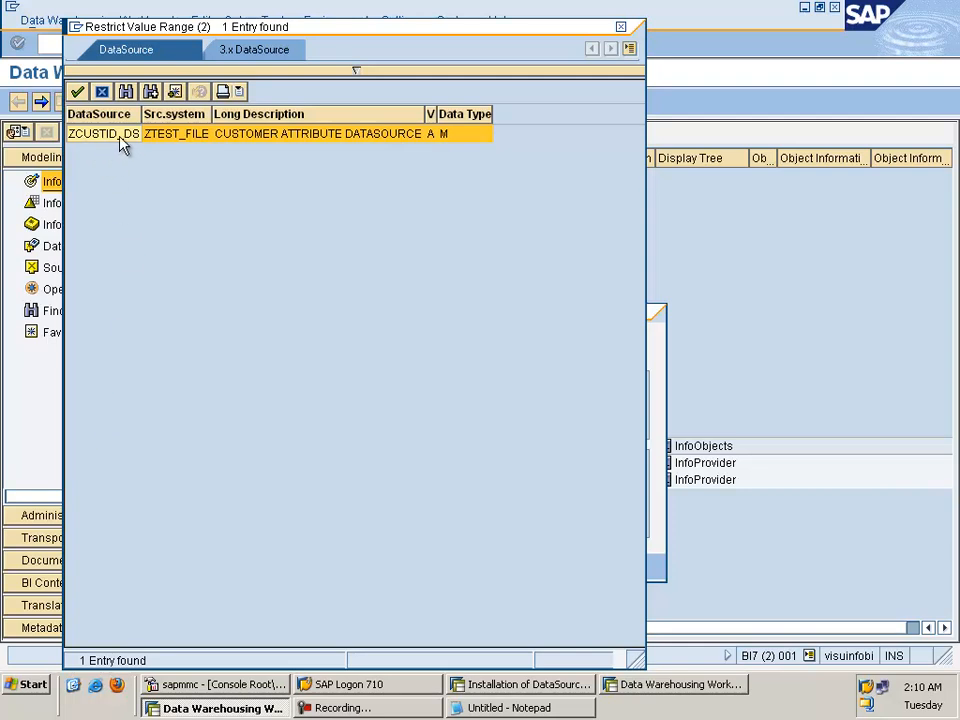
pyautogui.moveTo(141, 113); pyautogui.dragTo(166, 113)
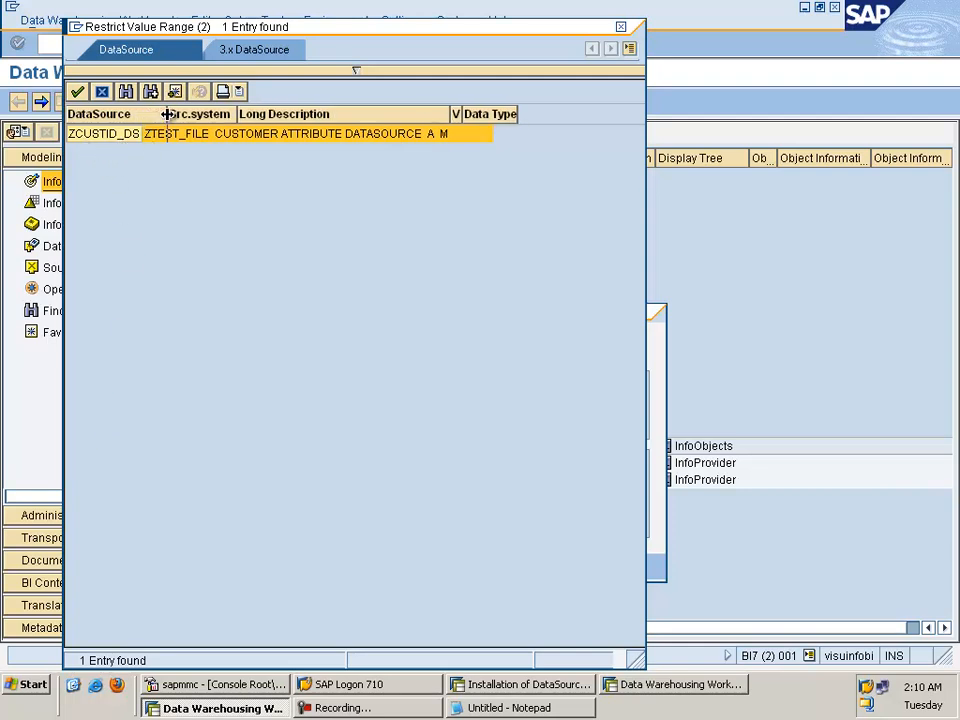
pyautogui.moveTo(238, 113); pyautogui.dragTo(322, 113)
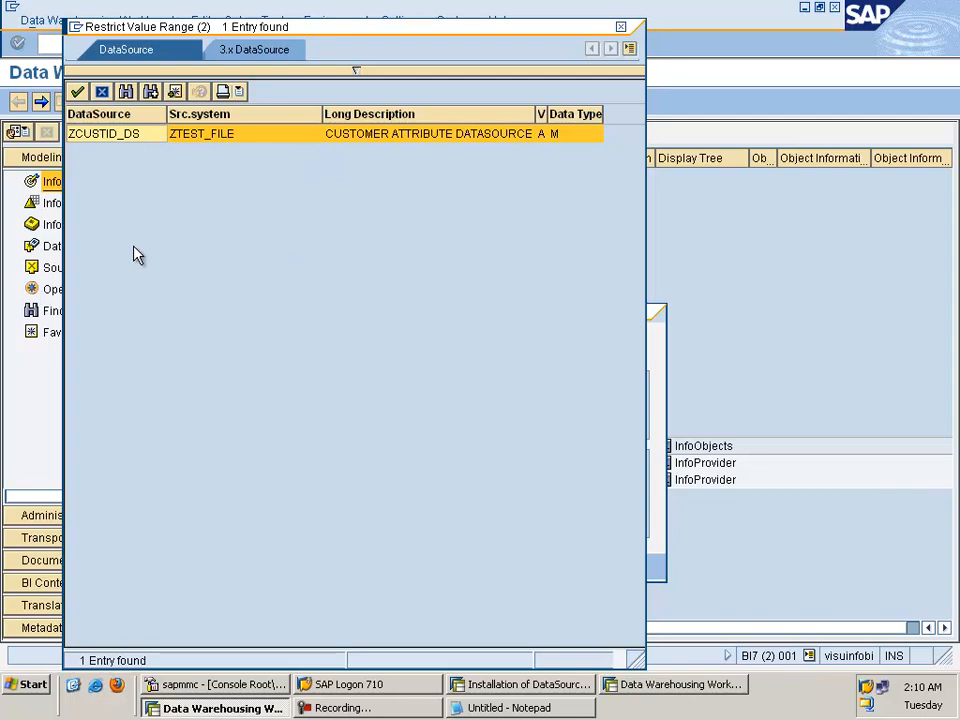
pyautogui.doubleClick(98, 134)
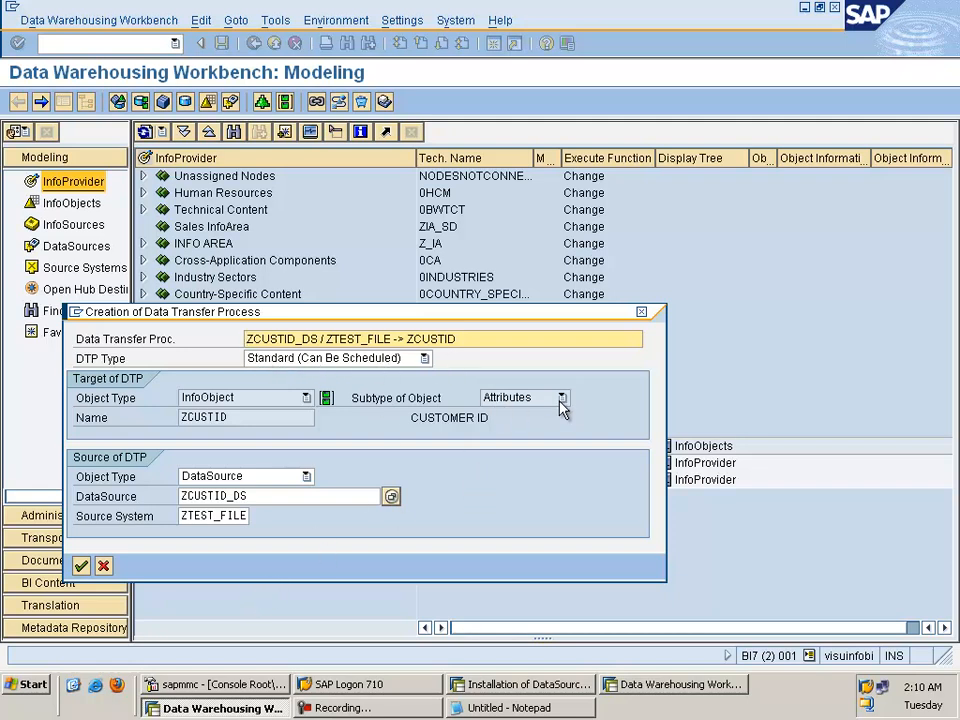
# Step: Create the data transfer process with a generated default transformation, and show its settings at full width
pyautogui.click(80, 566)
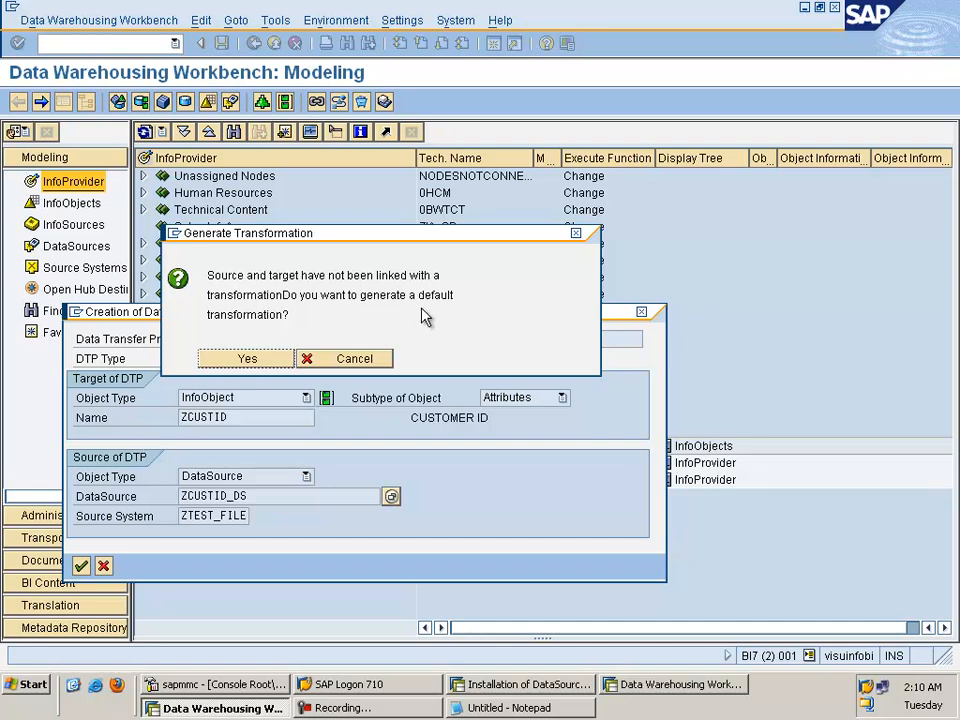
pyautogui.click(258, 362)
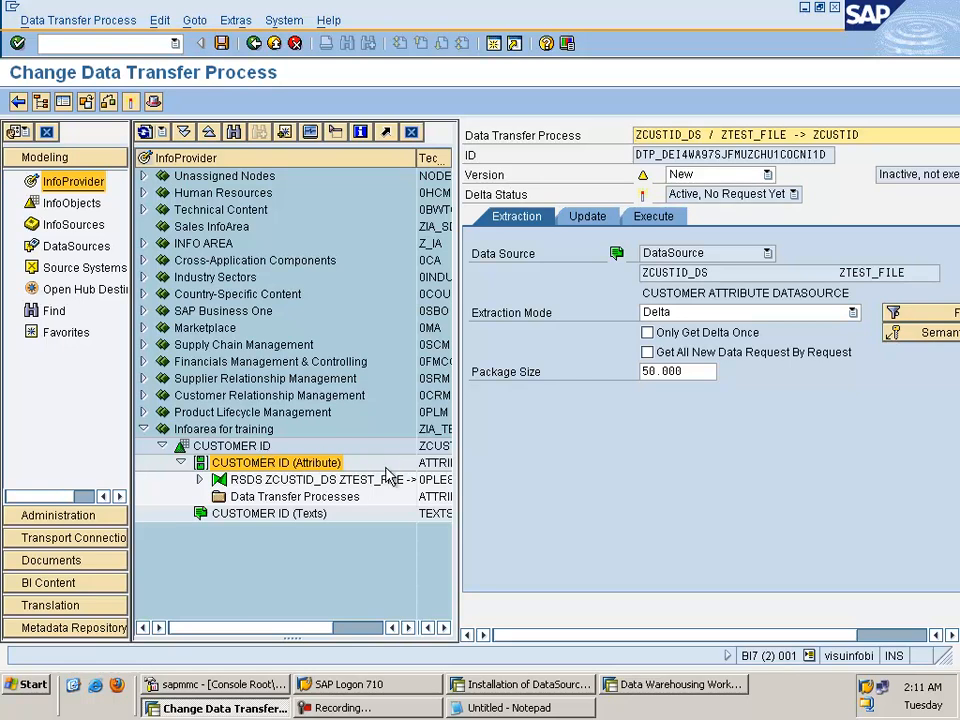
pyautogui.click(62, 104)
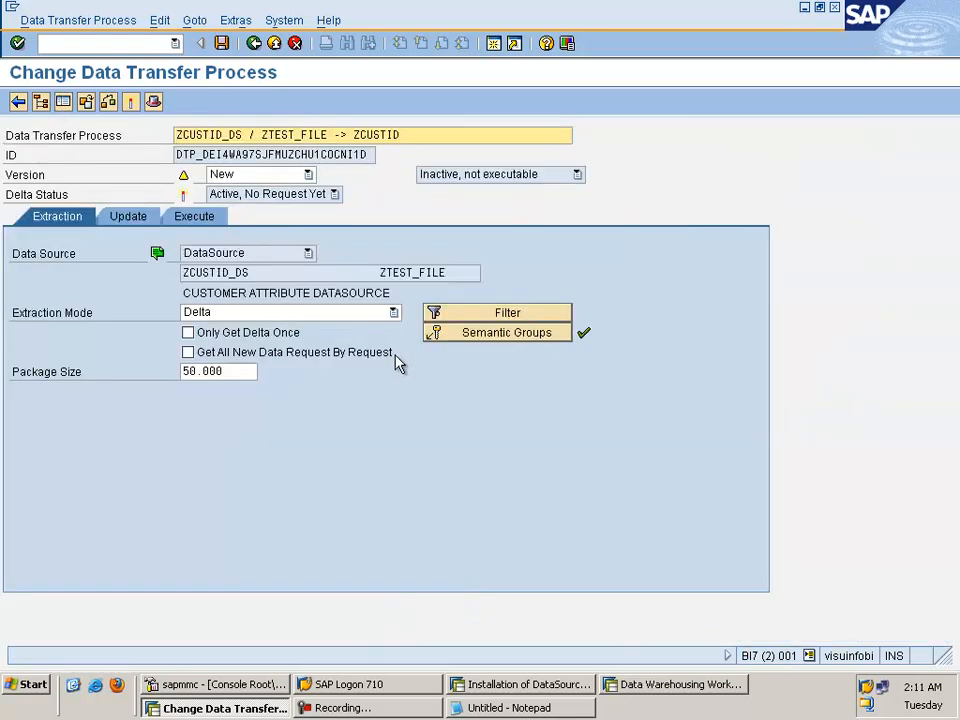
# Step: Review the data transfer process's update and execution settings, check it for errors and activate it
pyautogui.click(177, 220)
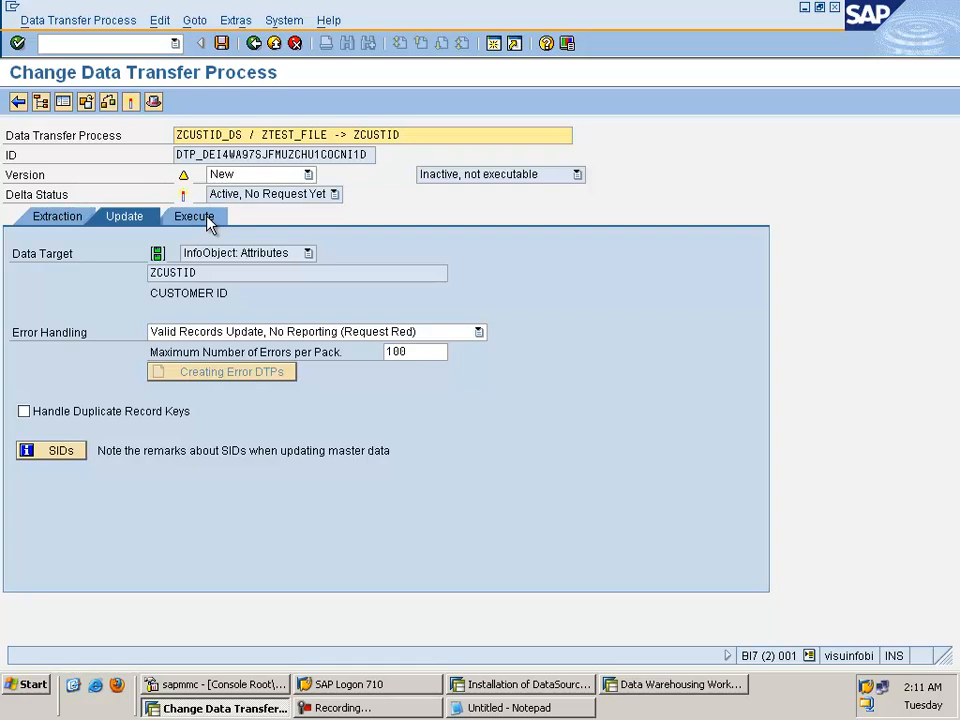
pyautogui.click(208, 221)
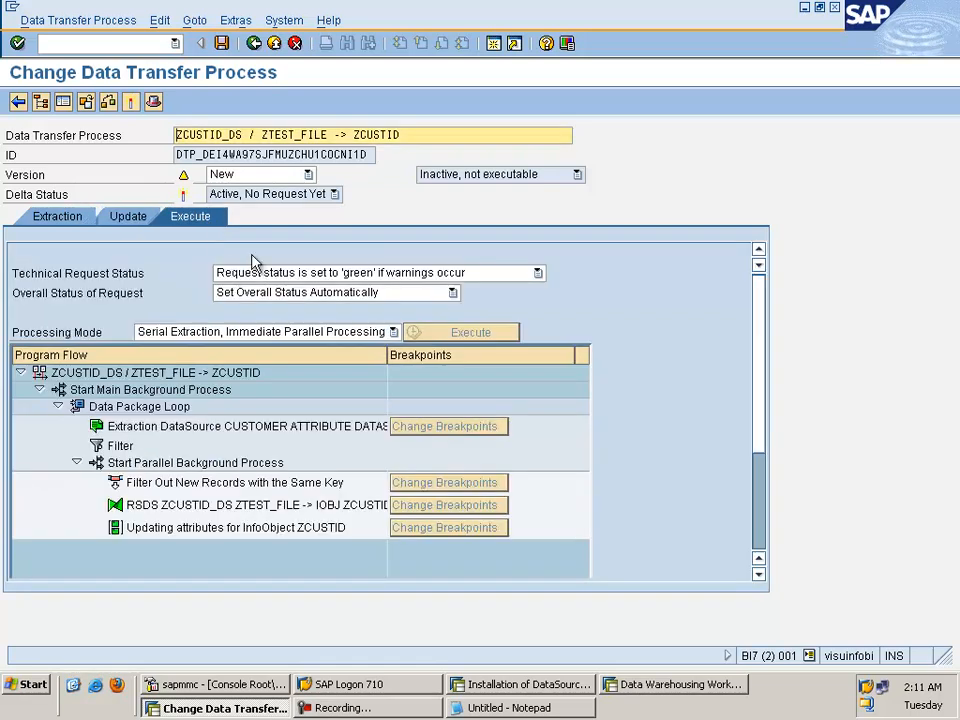
pyautogui.click(108, 104)
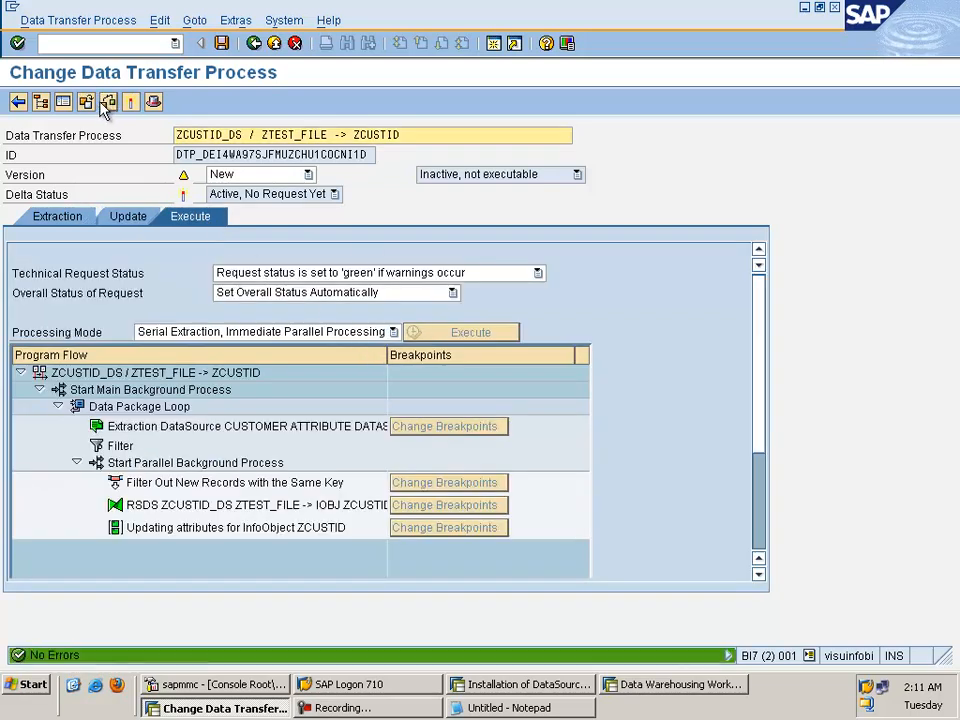
pyautogui.click(133, 106)
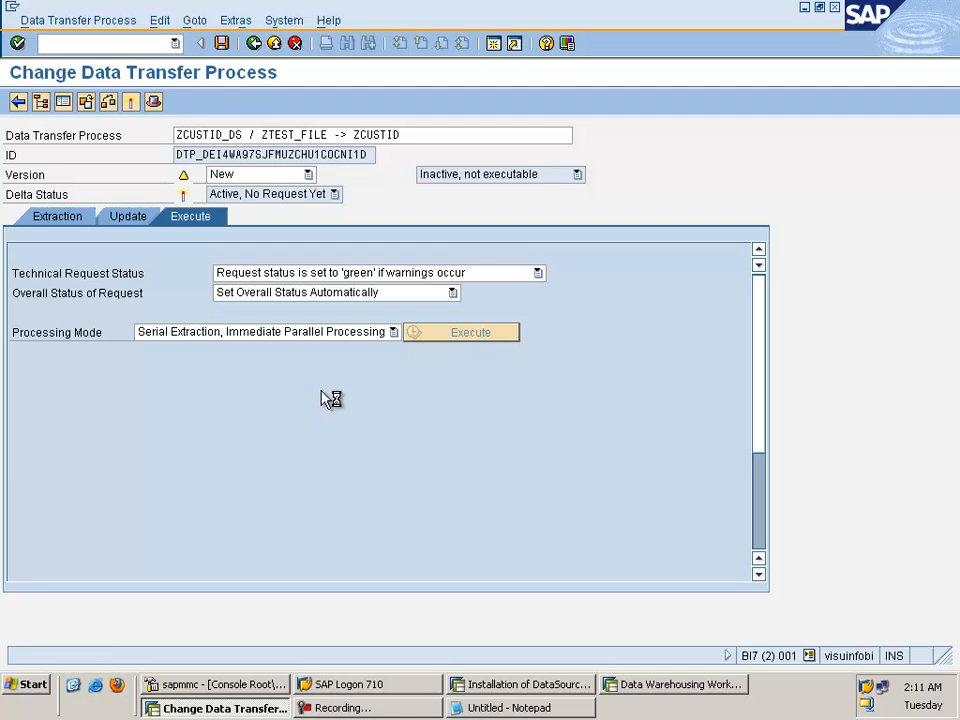
# Step: Execute the data transfer process, display its request monitor and refresh the request's processing status
pyautogui.click(451, 333)
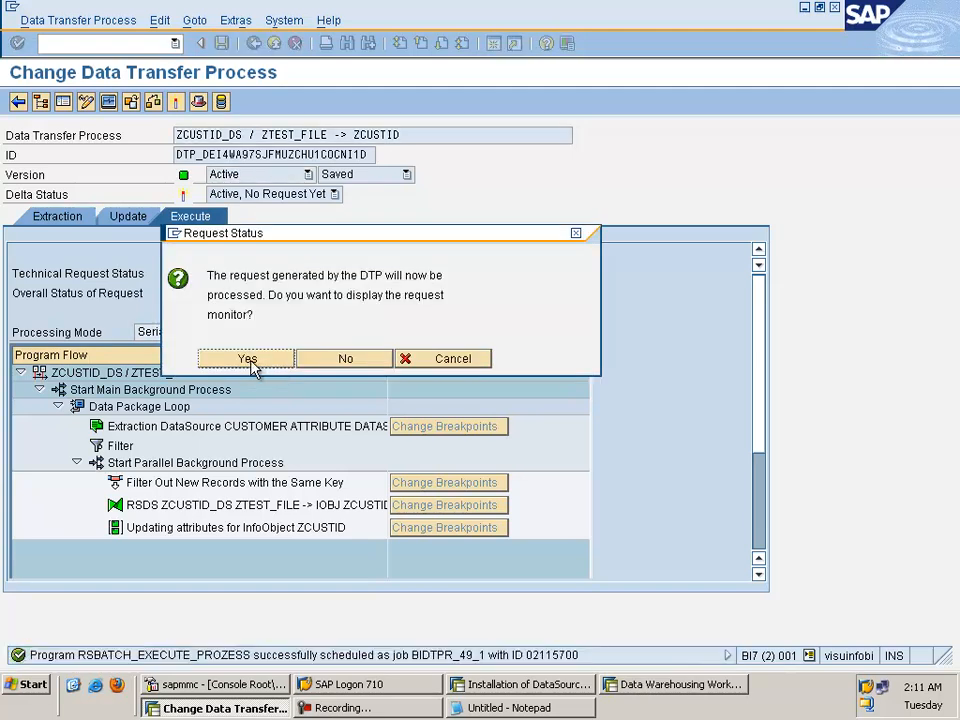
pyautogui.click(247, 359)
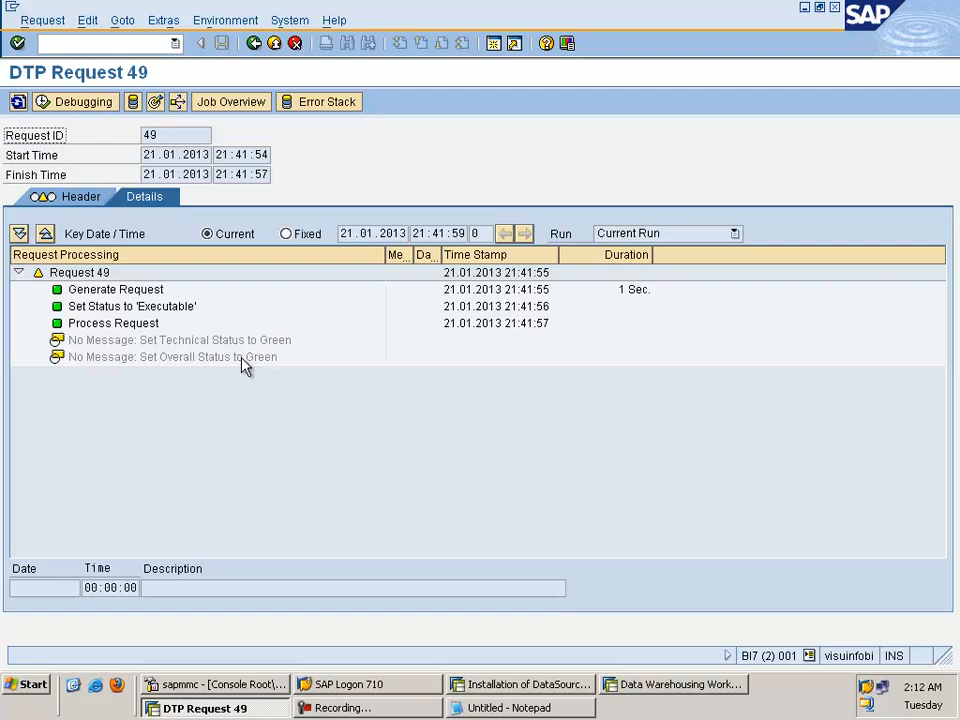
pyautogui.click(18, 103)
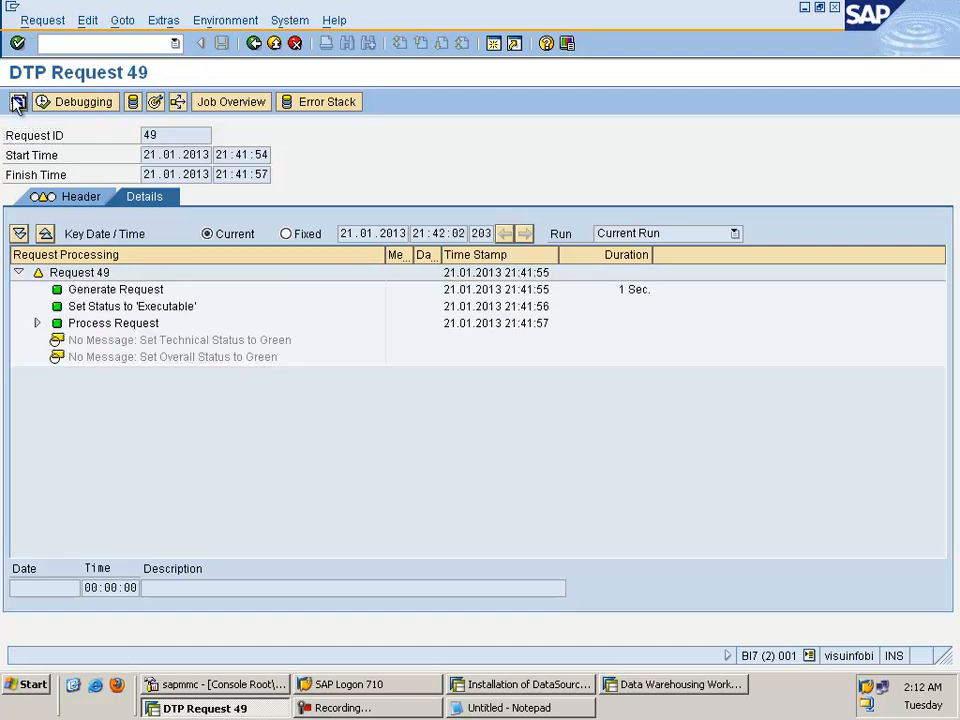
# Step: Refresh the DTP request's processing status and expand Process Request down to the steps of Data Package 1
pyautogui.click(18, 103)
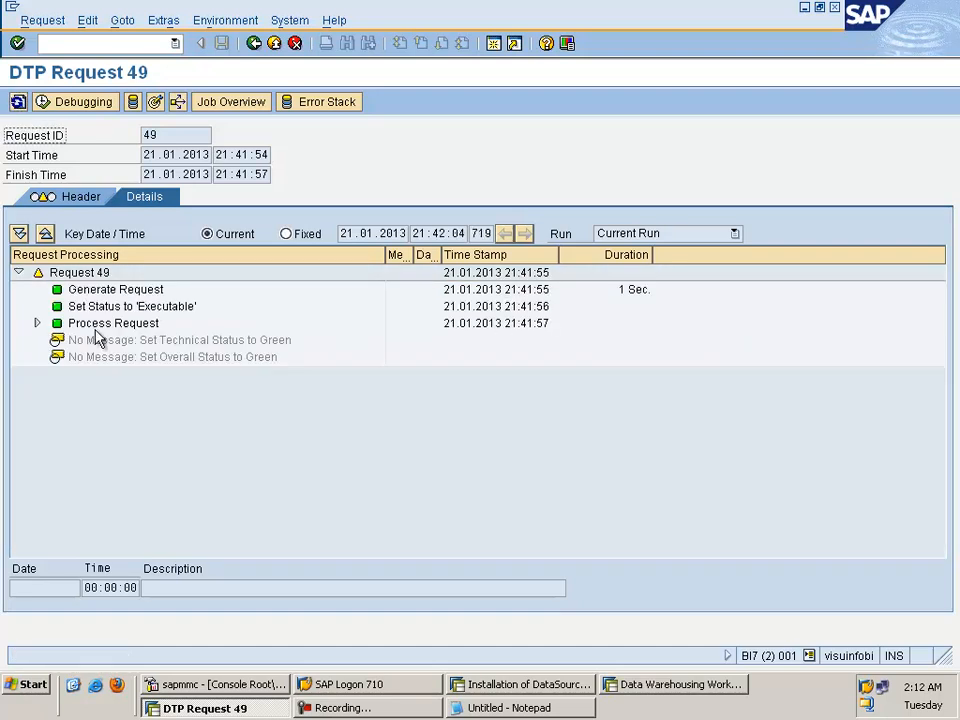
pyautogui.click(37, 323)
pyautogui.click(56, 340)
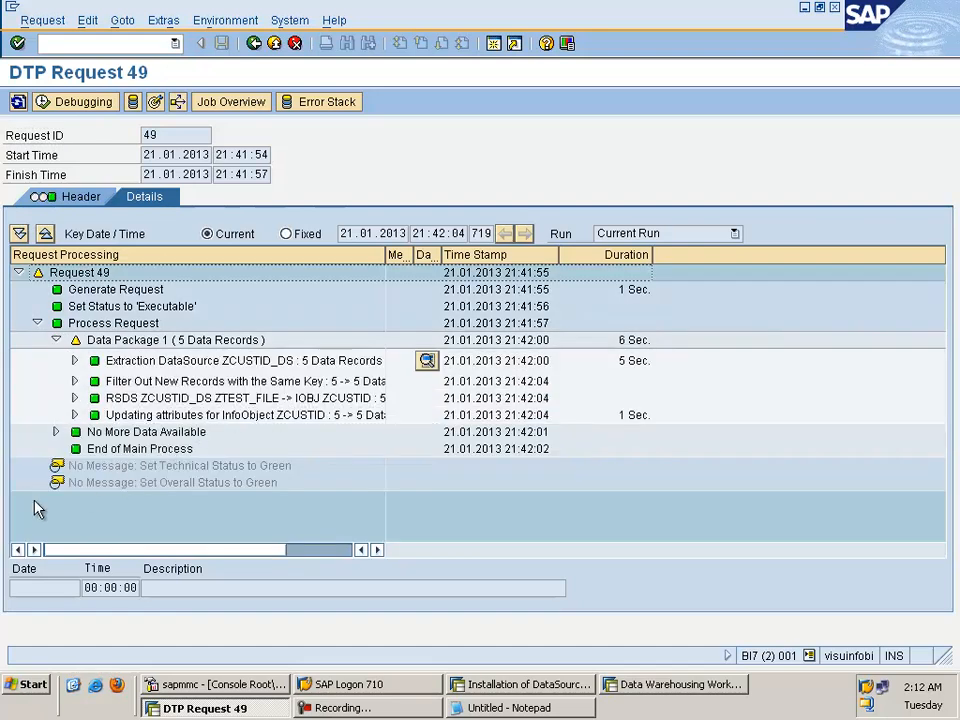
pyautogui.click(18, 102)
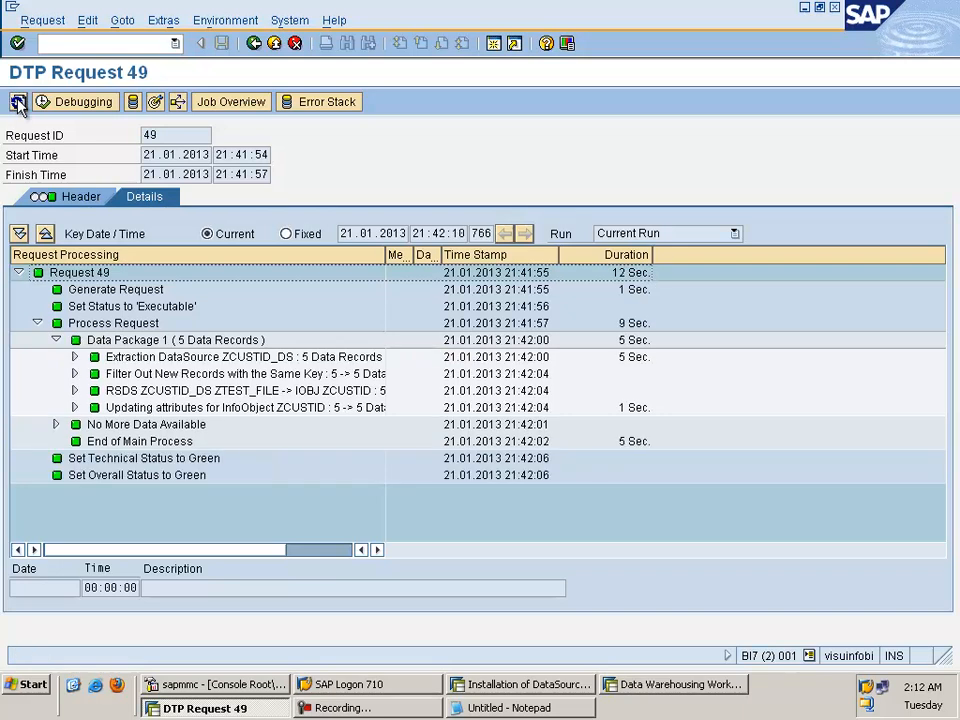
pyautogui.click(18, 102)
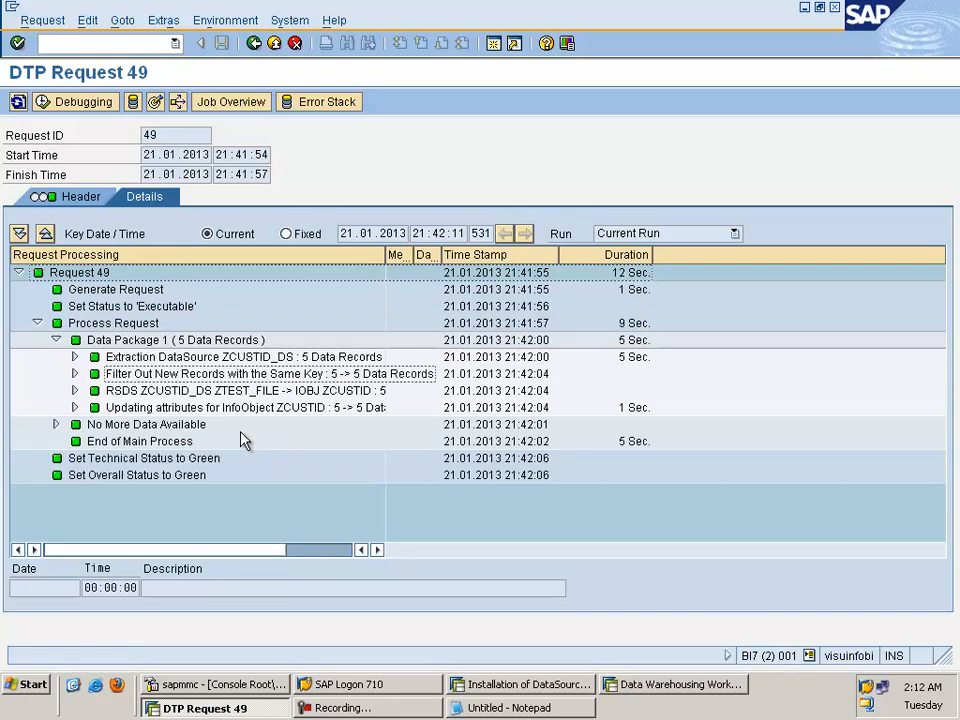
# Step: Examine the sub-steps of No More Data Available and of the attribute update for InfoObject ZCUSTID in the request details
pyautogui.click(56, 424)
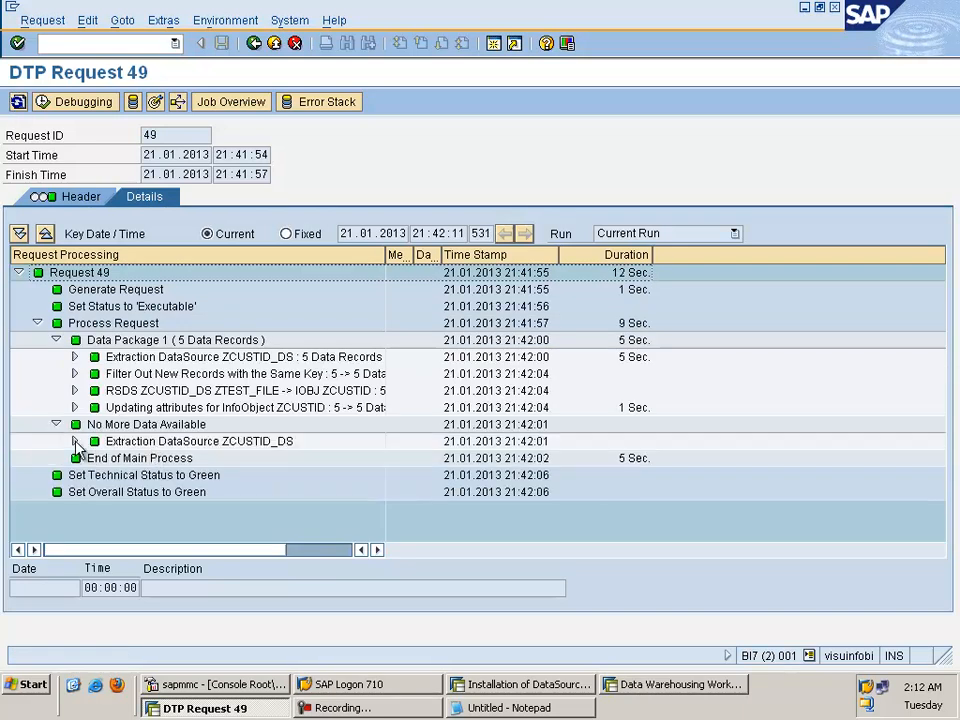
pyautogui.click(74, 441)
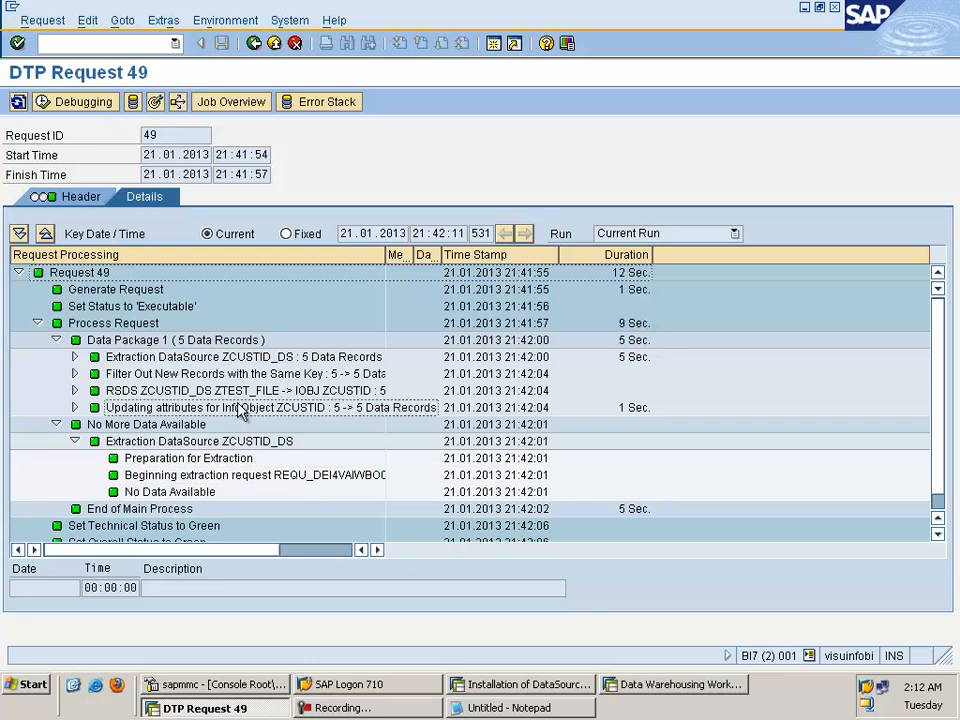
pyautogui.click(74, 407)
pyautogui.scroll(-1, 210, 445)
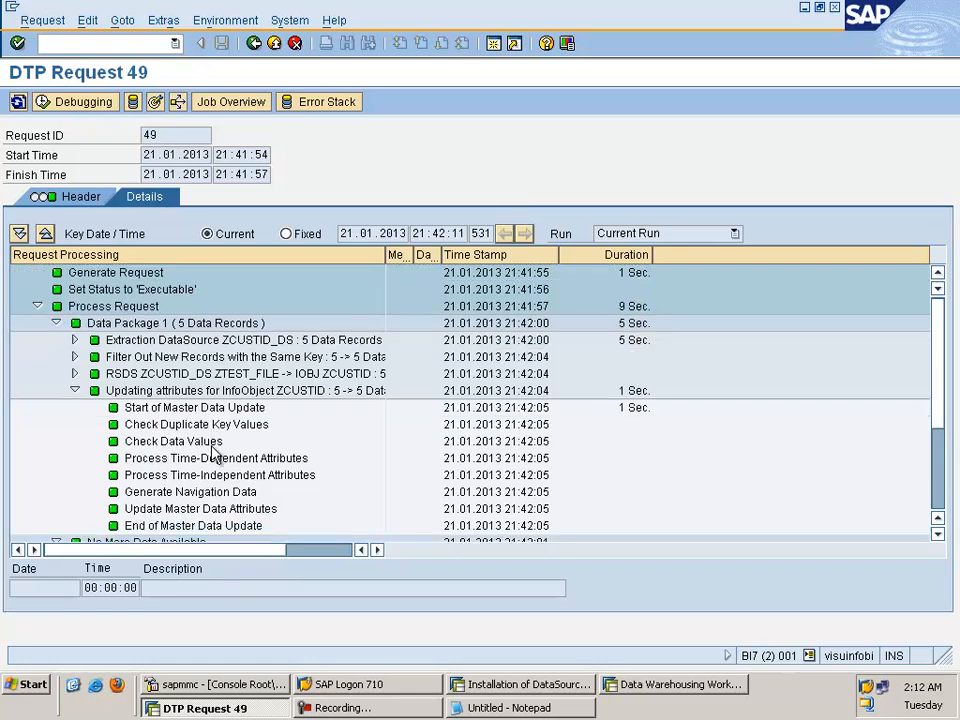
pyautogui.scroll(-1, 183, 452)
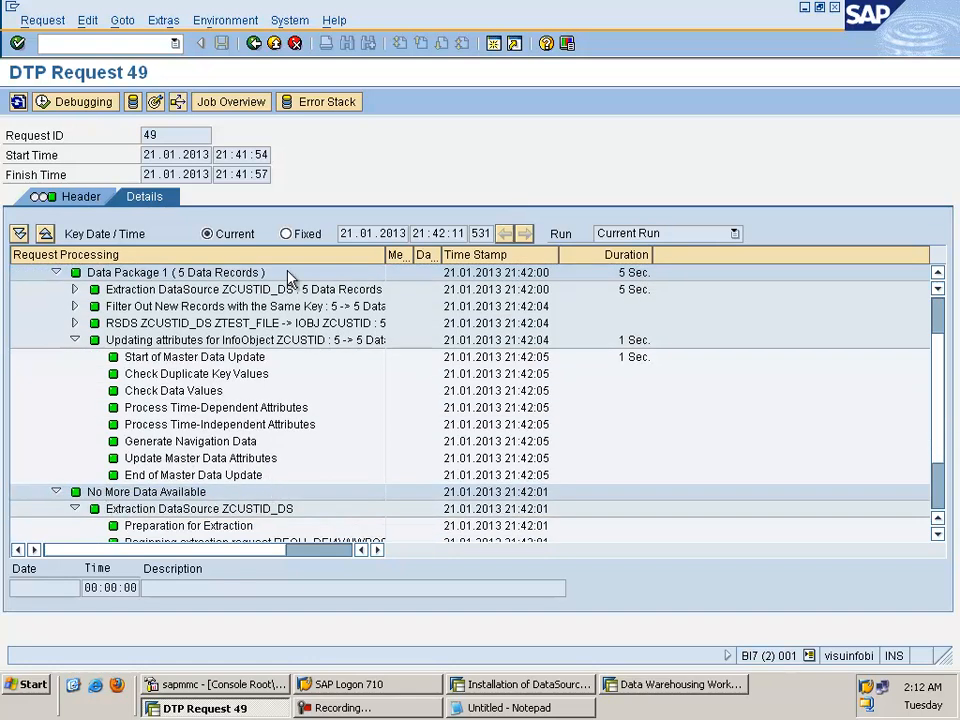
# Step: Open the administration of the DTP's target InfoProvider and select request 49 and the CUSTOMER ID data target
pyautogui.click(155, 103)
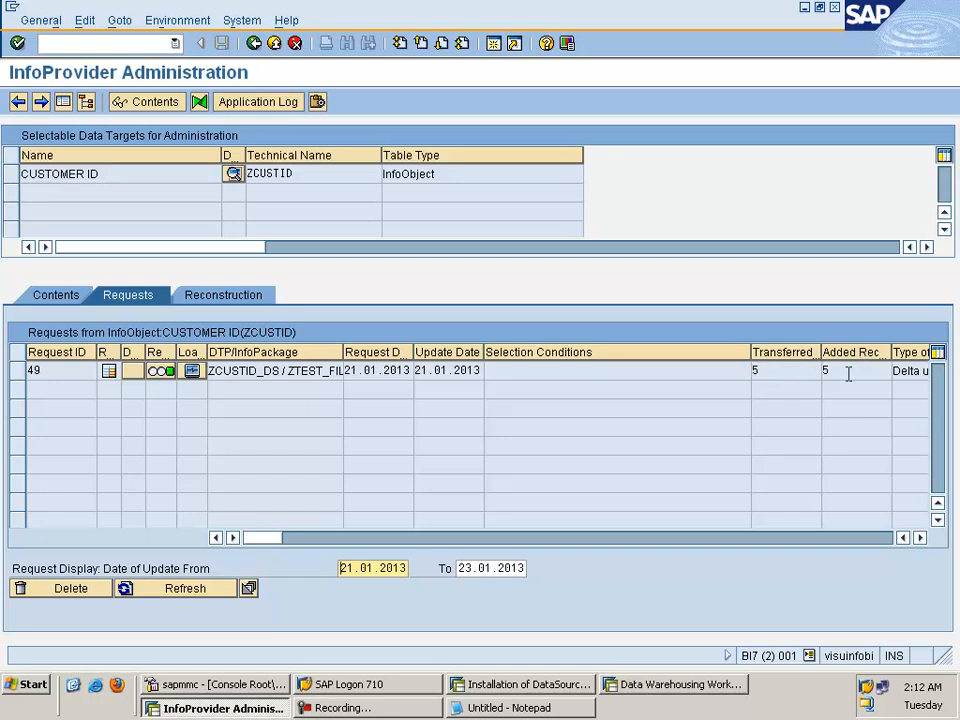
pyautogui.click(16, 372)
pyautogui.click(12, 177)
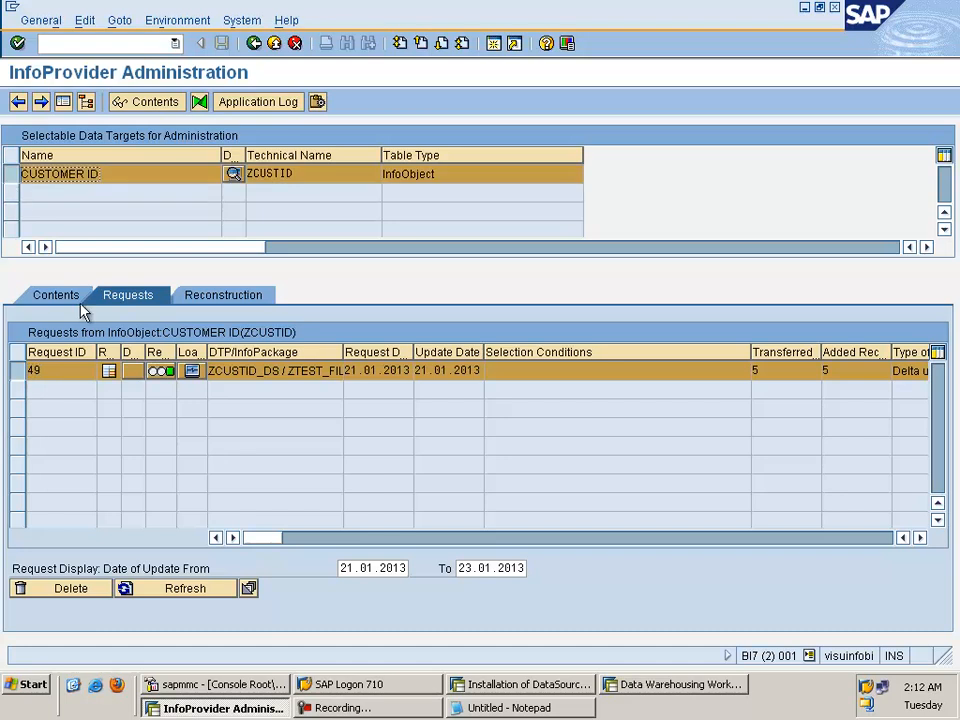
# Step: Display all ZCUSTID master data records without restrictions, widen the description column, and return to the Modeling InfoProvider tree
pyautogui.click(147, 104)
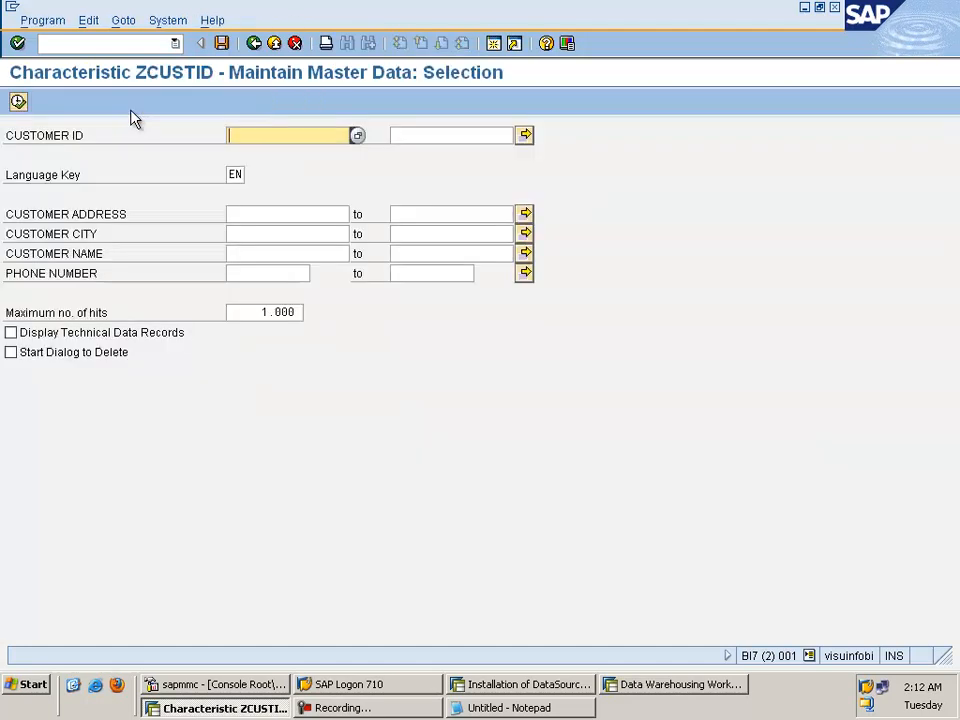
pyautogui.click(19, 101)
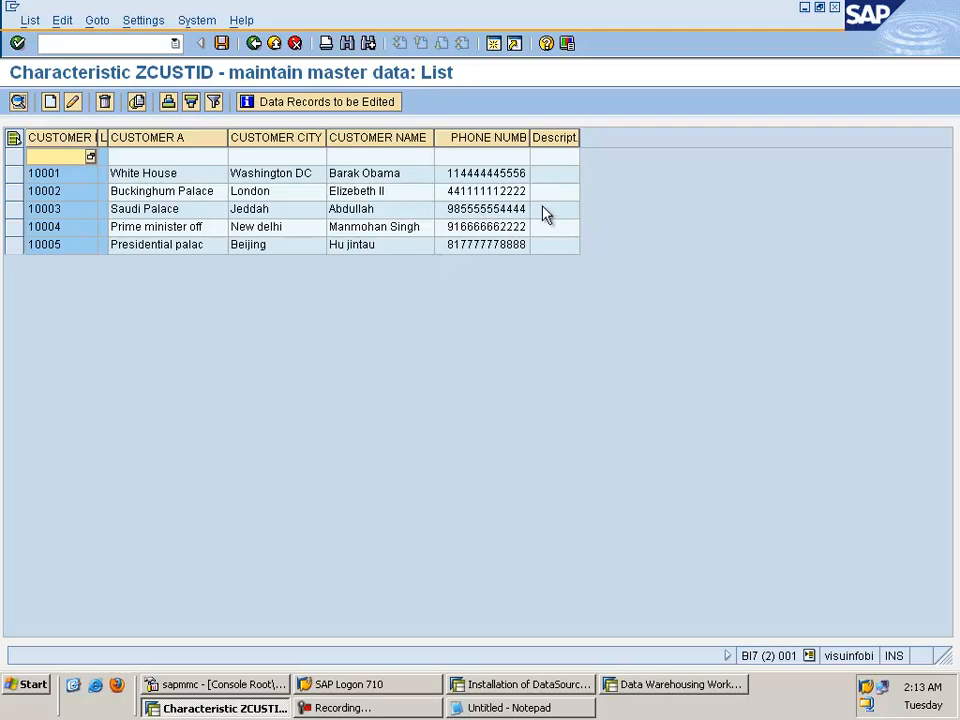
pyautogui.moveTo(580, 140); pyautogui.dragTo(662, 150)
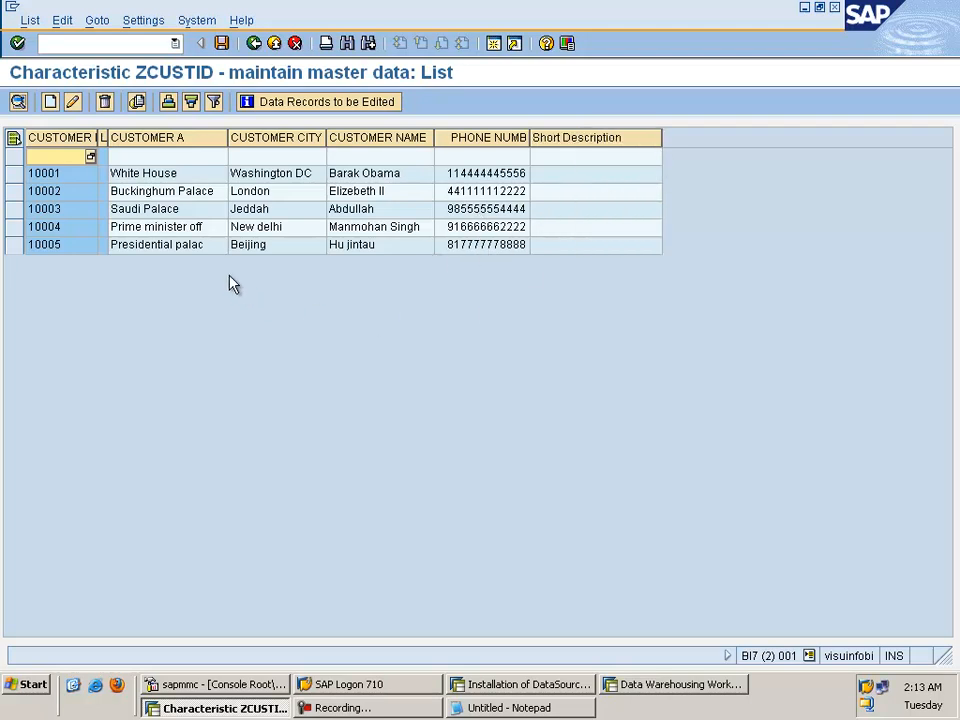
pyautogui.click(256, 45)
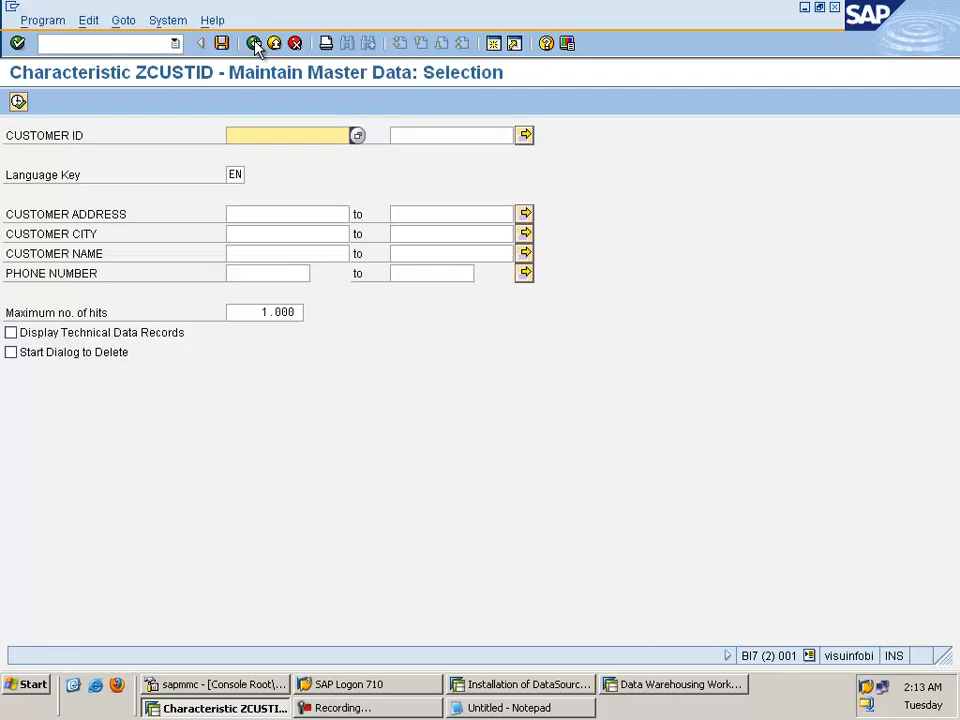
pyautogui.click(257, 46)
pyautogui.click(254, 45)
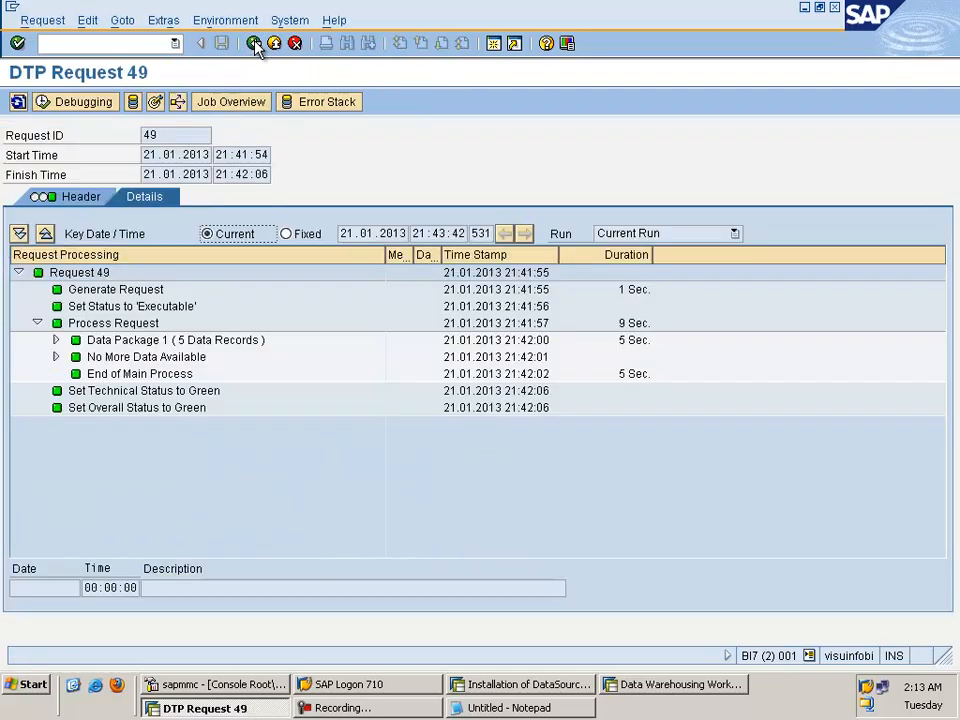
pyautogui.click(254, 45)
pyautogui.click(255, 45)
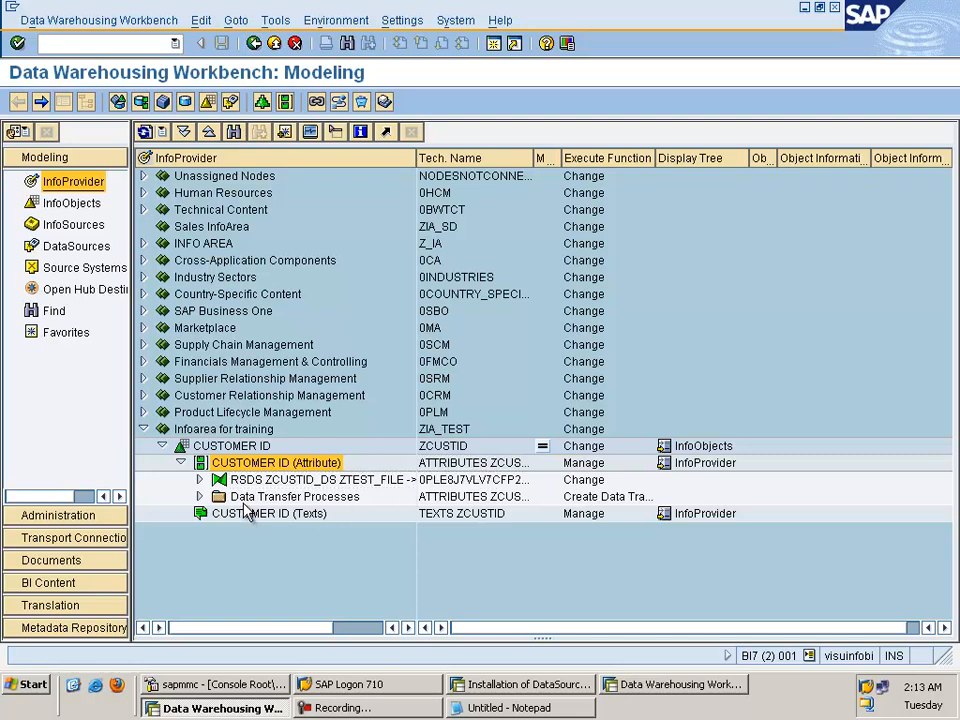
# Step: Display the transformation from ZCUSTID_DS to ZCUSTID at full width, review its field mapping and return to the tree
pyautogui.doubleClick(237, 481)
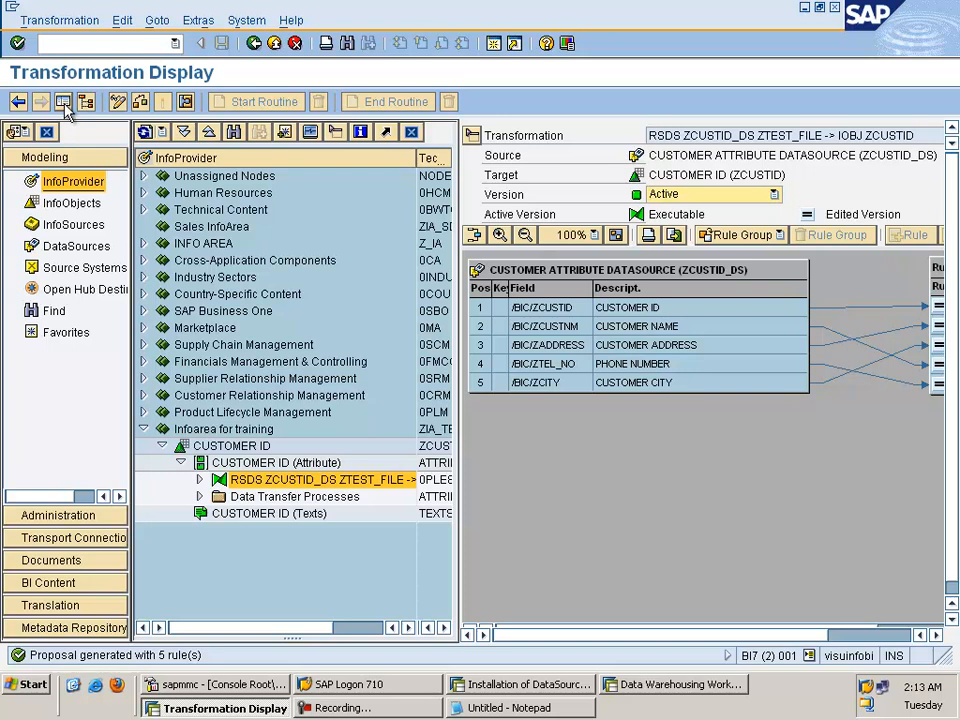
pyautogui.click(63, 102)
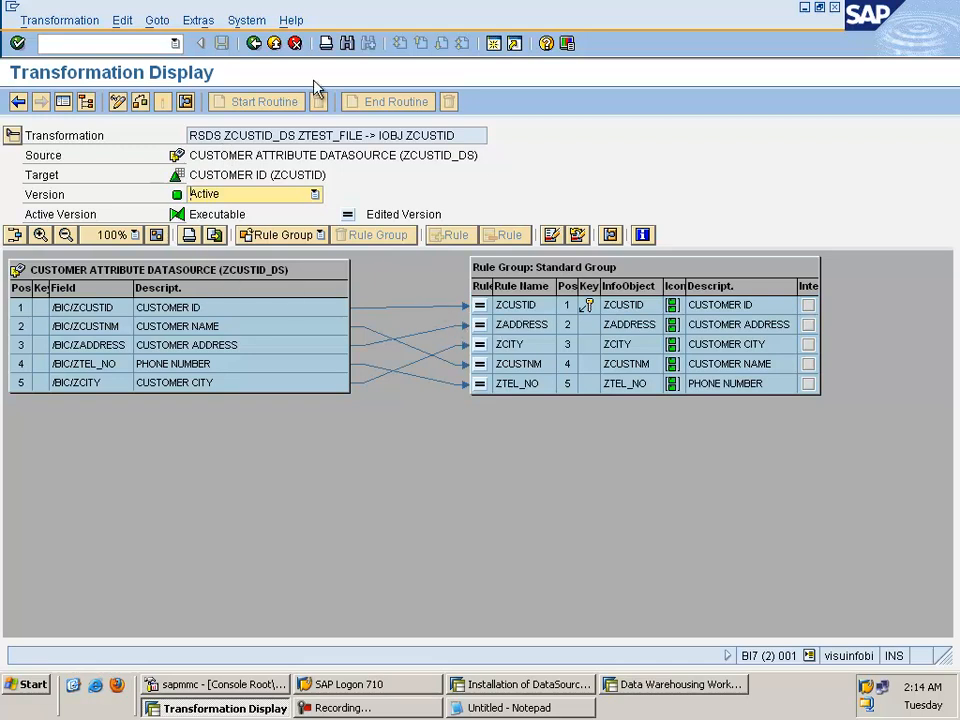
pyautogui.click(255, 44)
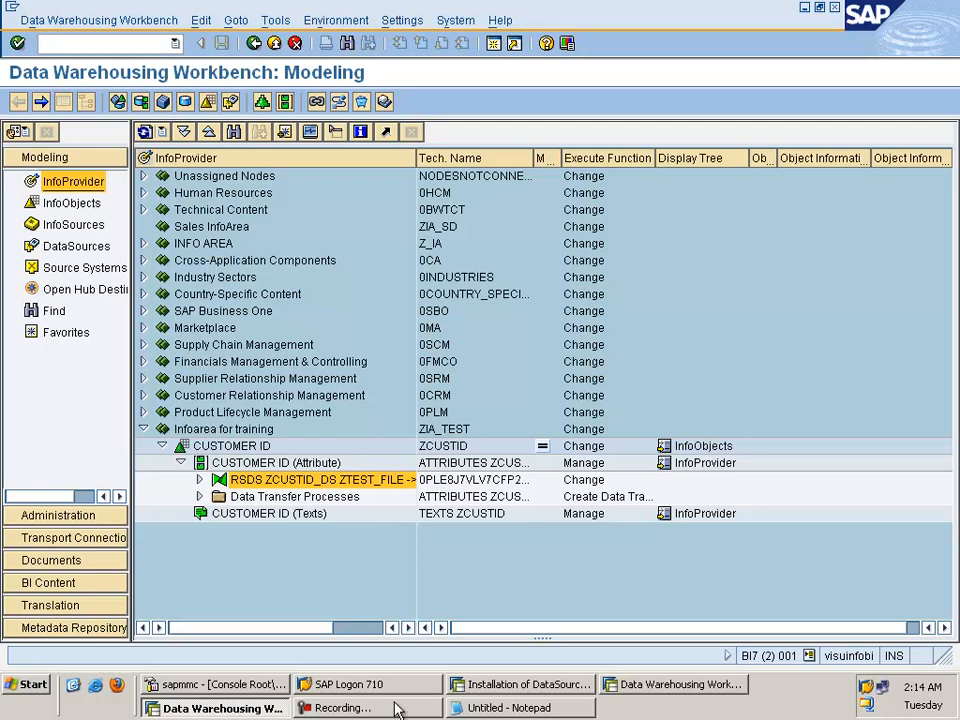
# Step: Collapse and reopen the CUSTOMER ID node, view the load requests of CUSTOMER ID (Attribute) through Manage, and go back
pyautogui.click(241, 464)
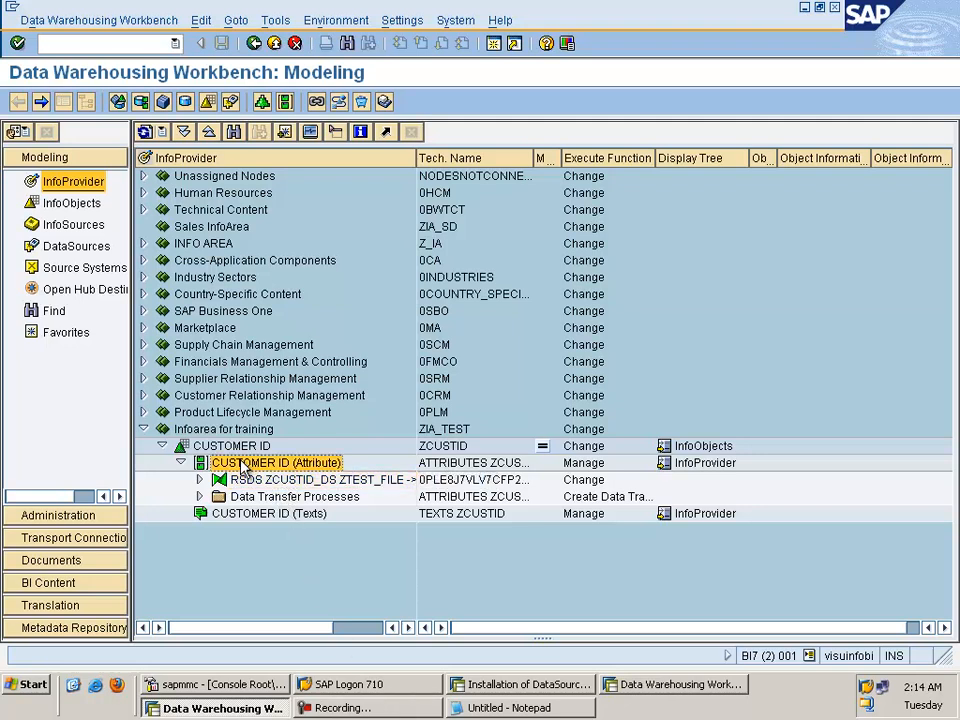
pyautogui.click(180, 462)
pyautogui.click(161, 446)
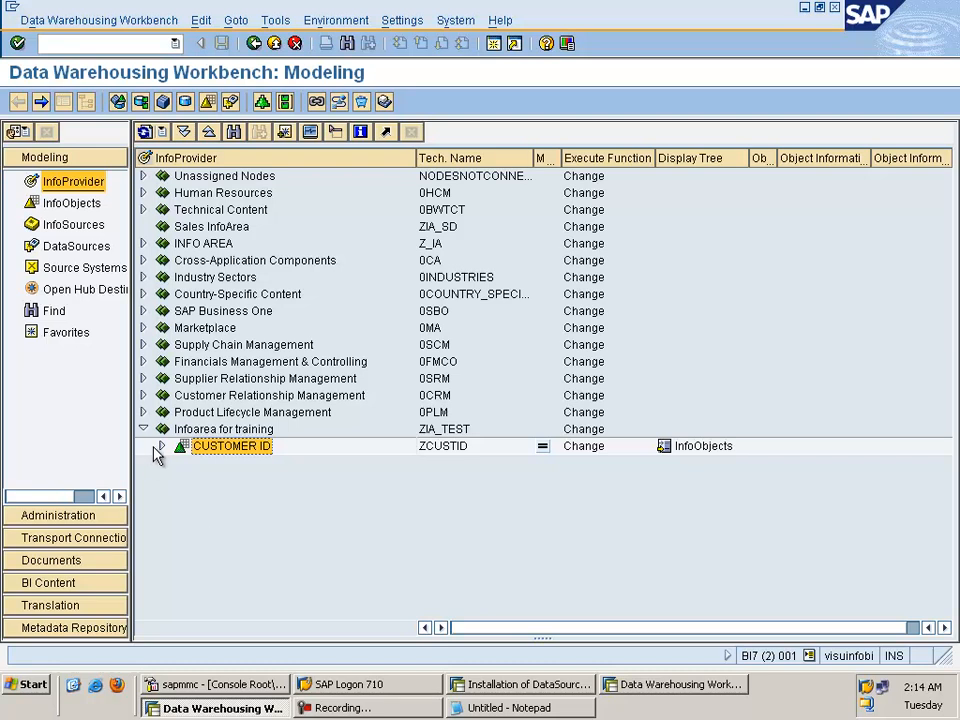
pyautogui.click(161, 446)
pyautogui.click(226, 466)
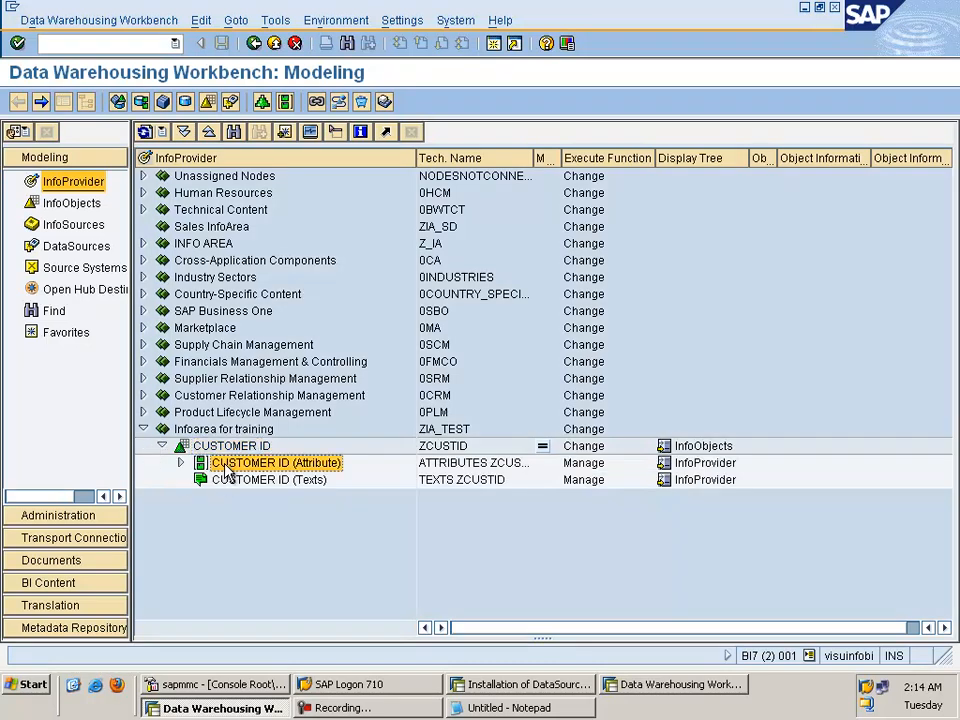
pyautogui.rightClick(228, 473)
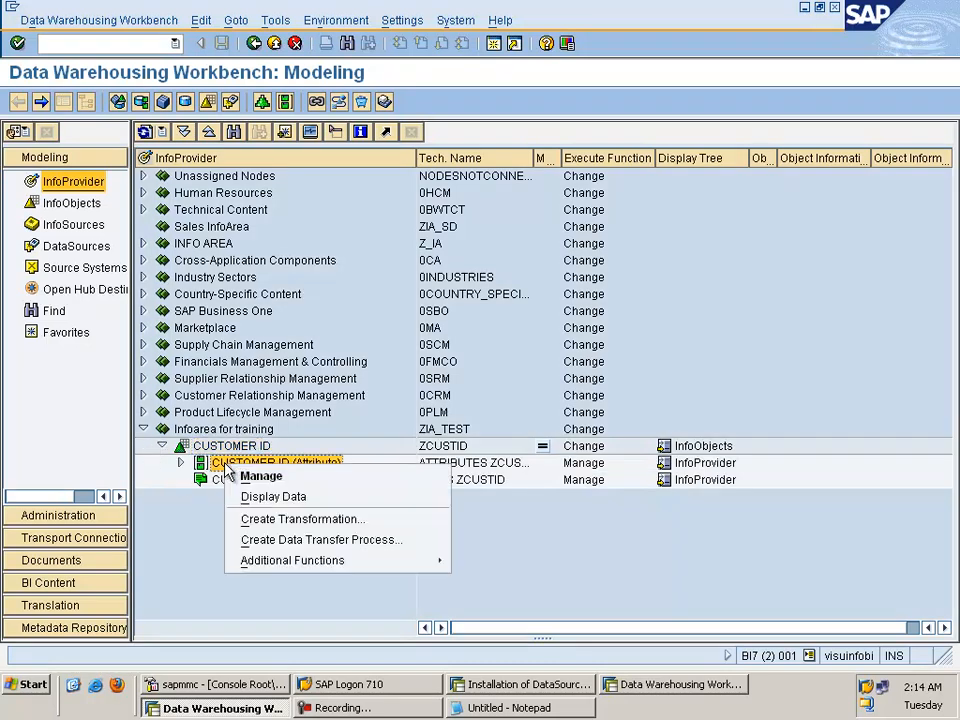
pyautogui.click(272, 479)
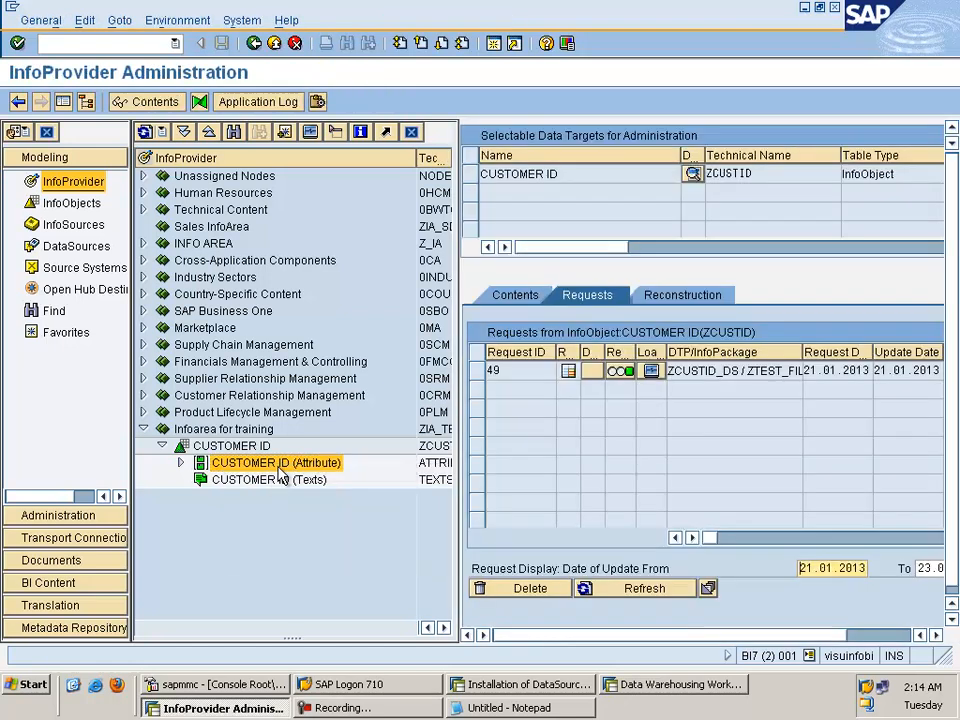
pyautogui.click(18, 101)
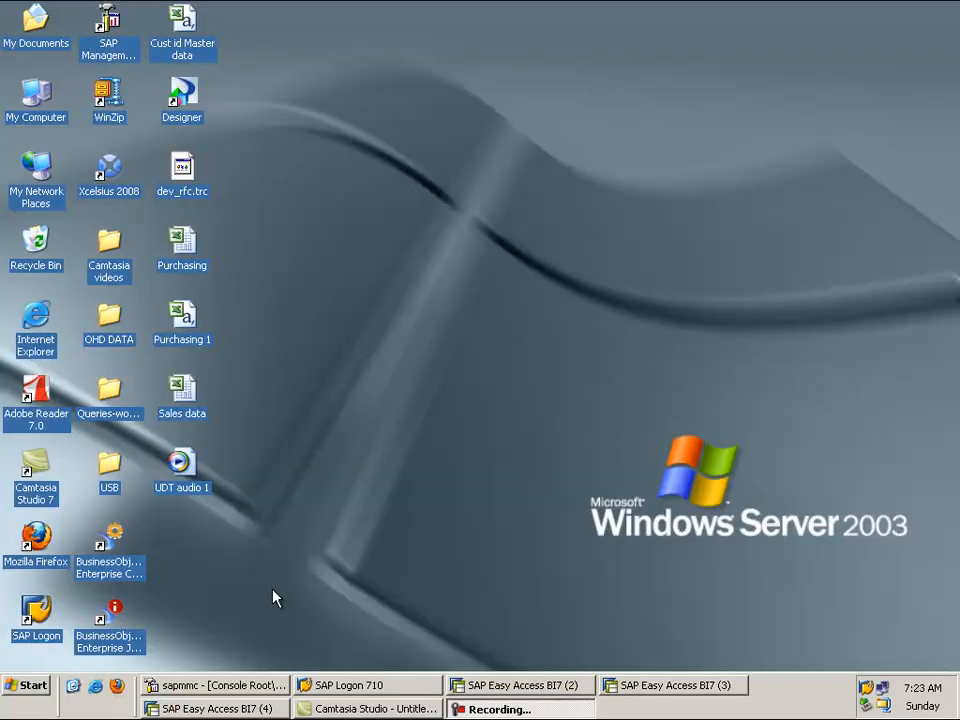
# Step: Switch to the SAP Easy Access BI7 (3) session and start transaction rsa1
pyautogui.click(636, 692)
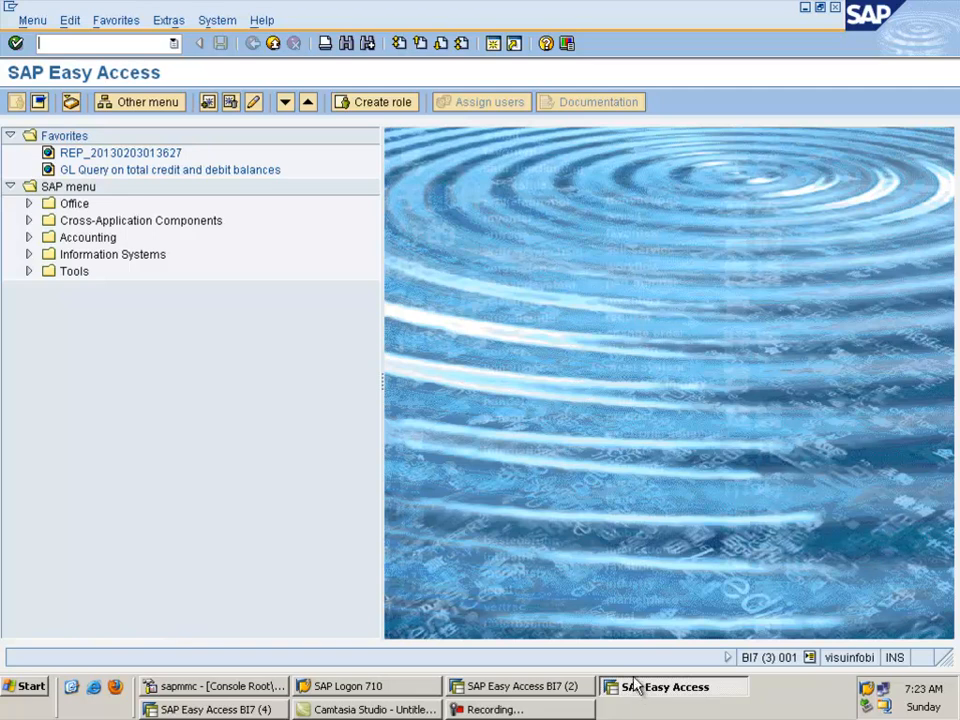
pyautogui.click(174, 43)
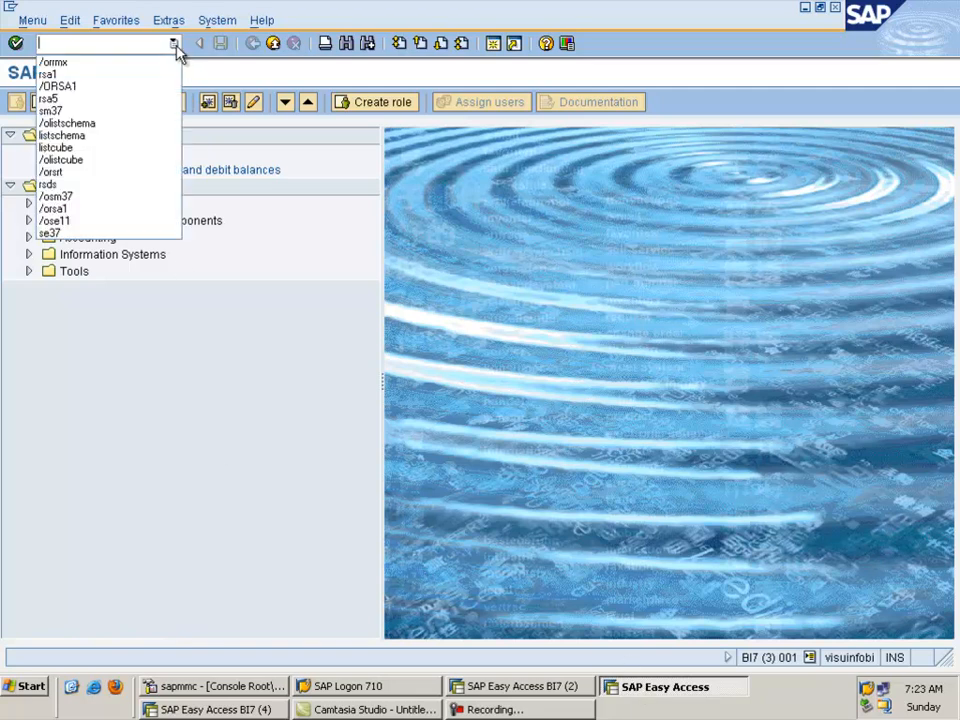
pyautogui.click(138, 75)
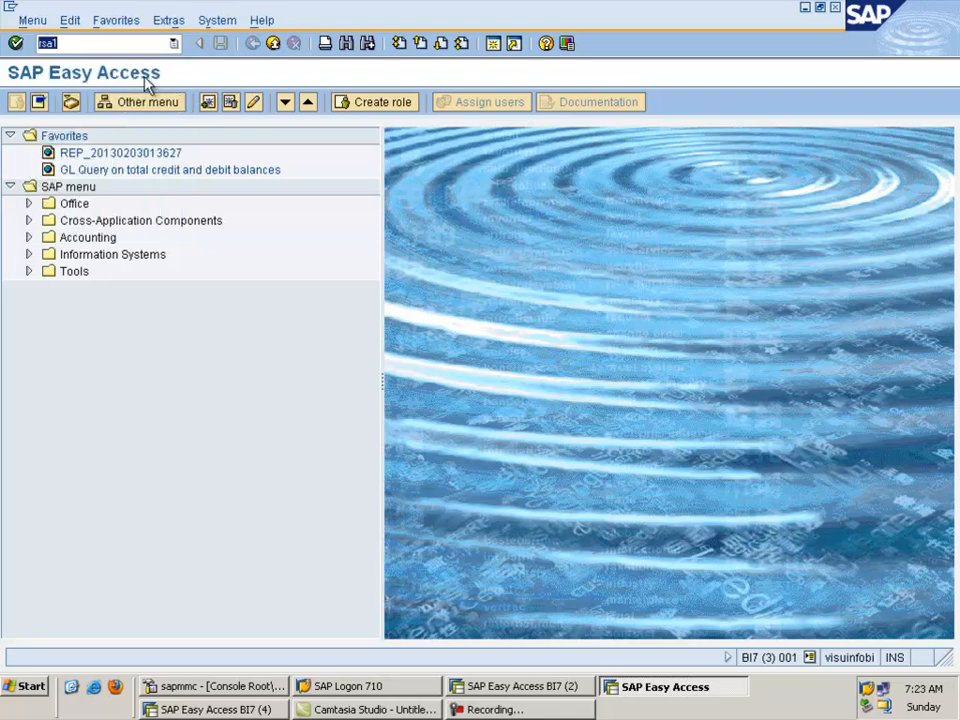
pyautogui.click(14, 45)
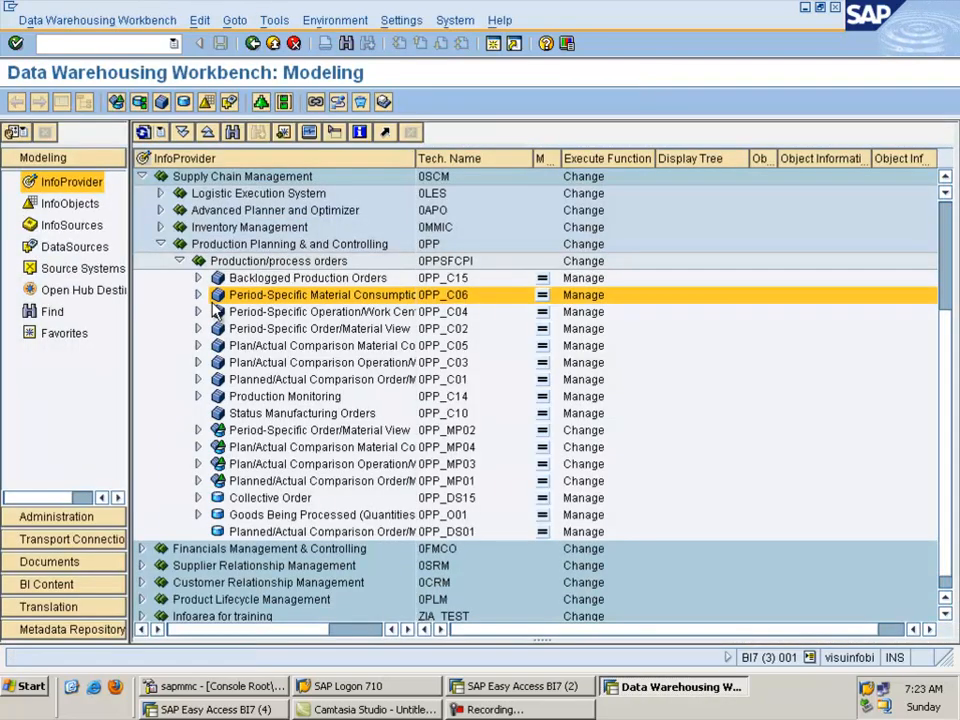
# Step: Expand Infoarea for training down to the transformation and data transfer processes under CUSTOMER ID (Attribute)
pyautogui.scroll(-1, 950, 400)
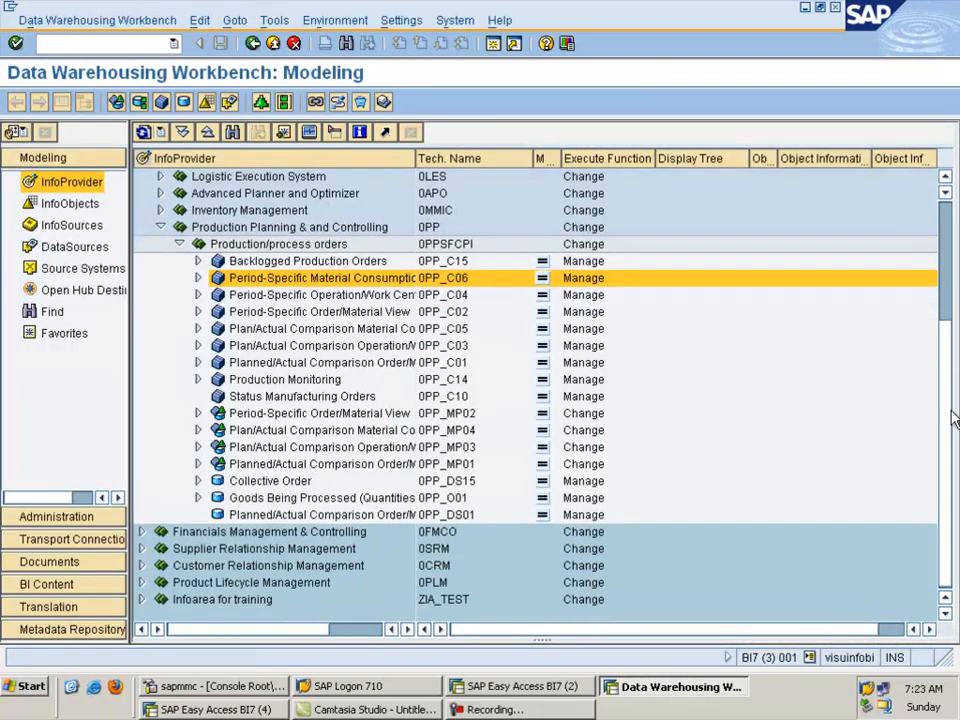
pyautogui.click(143, 600)
pyautogui.click(230, 600)
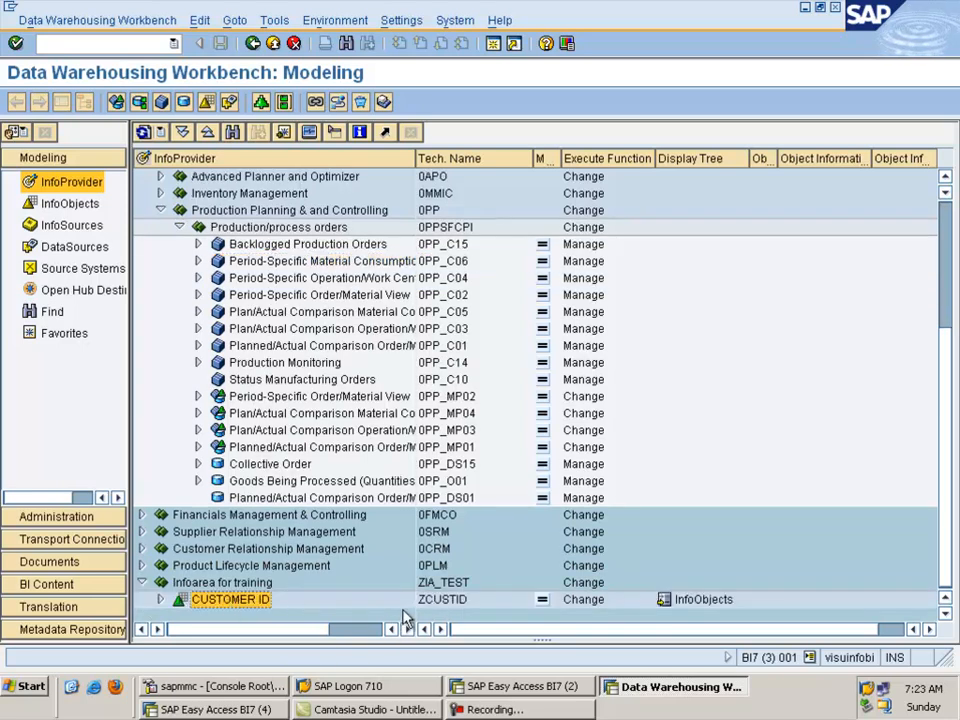
pyautogui.click(160, 600)
pyautogui.click(176, 584)
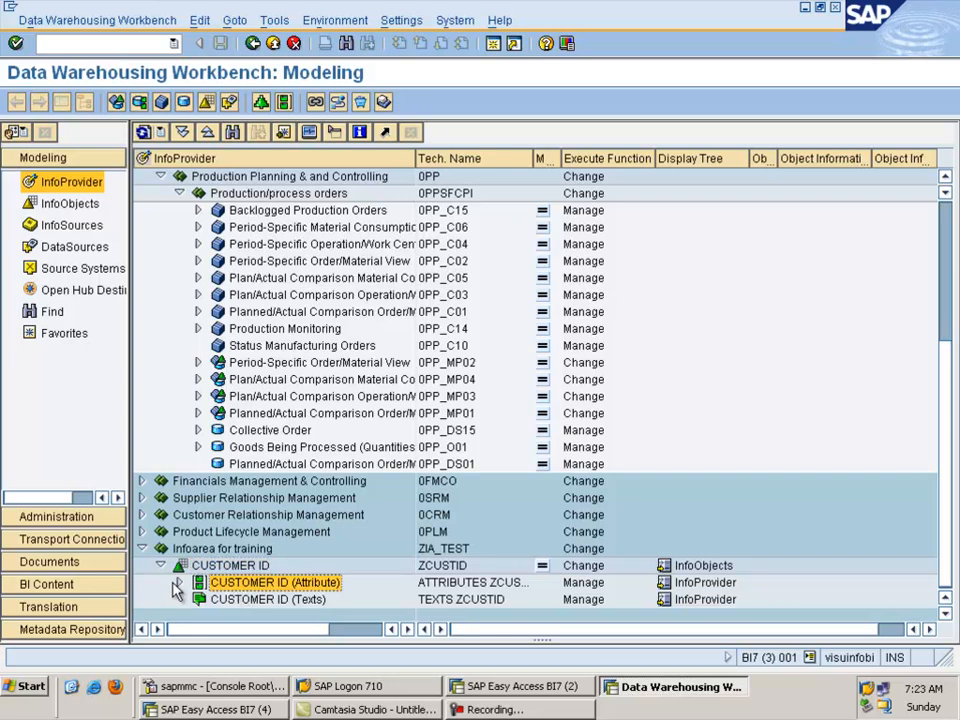
pyautogui.click(178, 582)
pyautogui.click(246, 567)
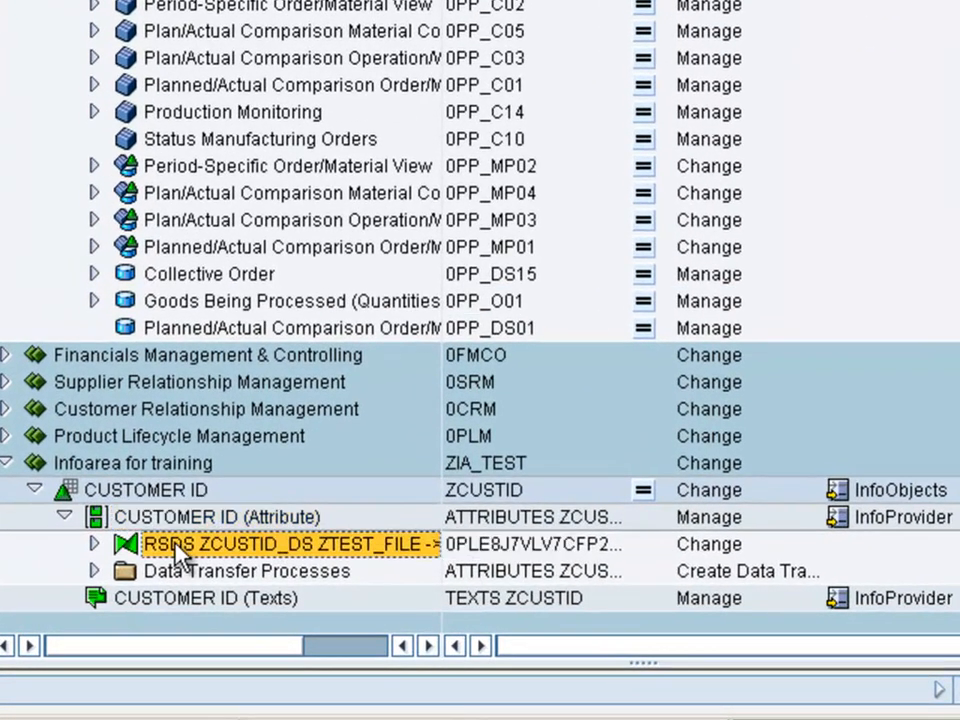
# Step: Examine the ZCUSTID_DS transformation and Data Transfer Processes entries, then collapse the CUSTOMER ID (Attribute) node
pyautogui.click(150, 571)
pyautogui.click(155, 544)
pyautogui.click(95, 545)
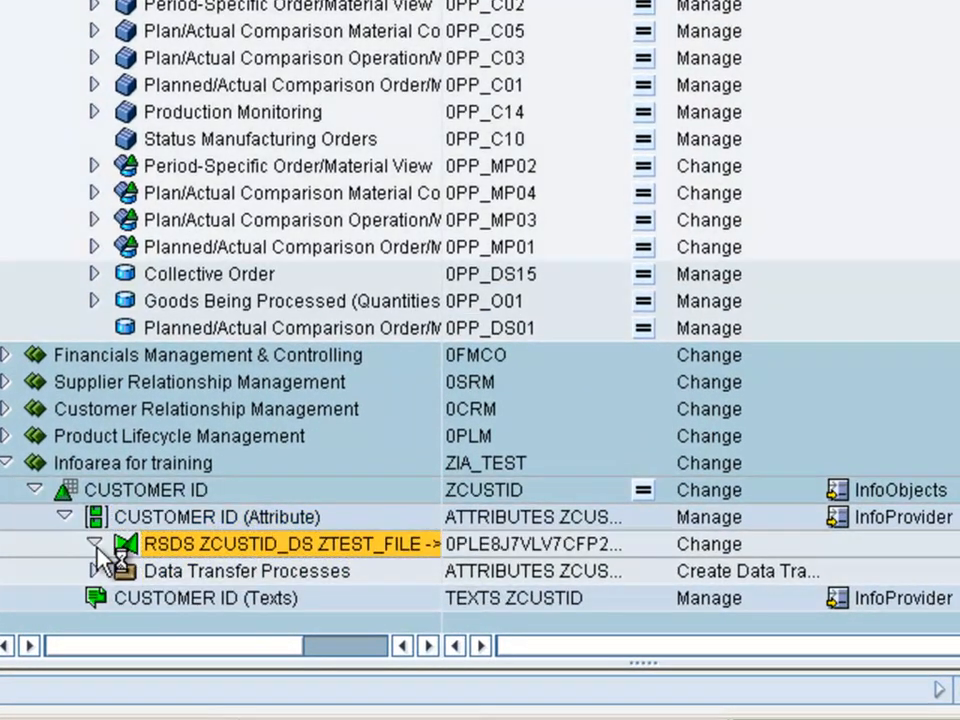
pyautogui.click(95, 545)
pyautogui.click(65, 517)
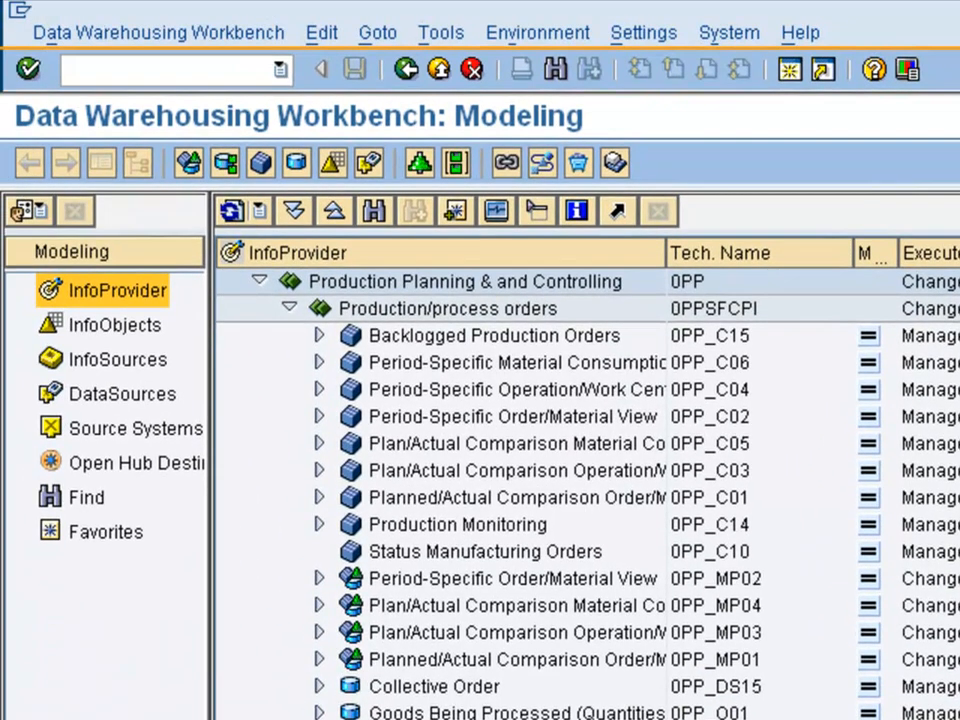
# Step: Run the transaction /orrmx from the command history to launch BEx Analyzer in Excel
pyautogui.click(280, 69)
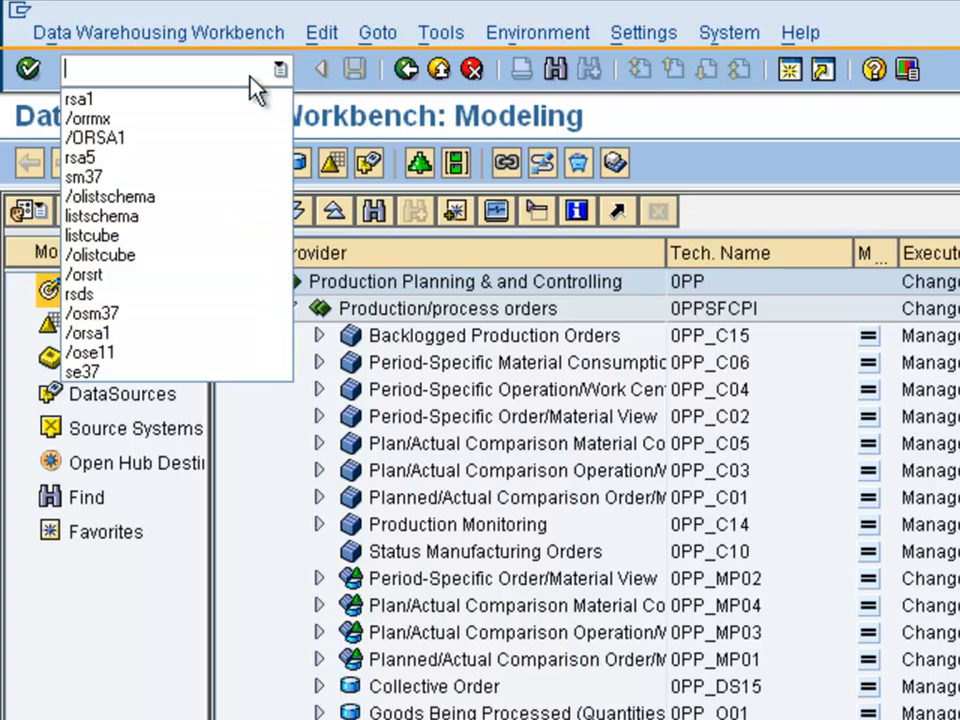
pyautogui.click(215, 120)
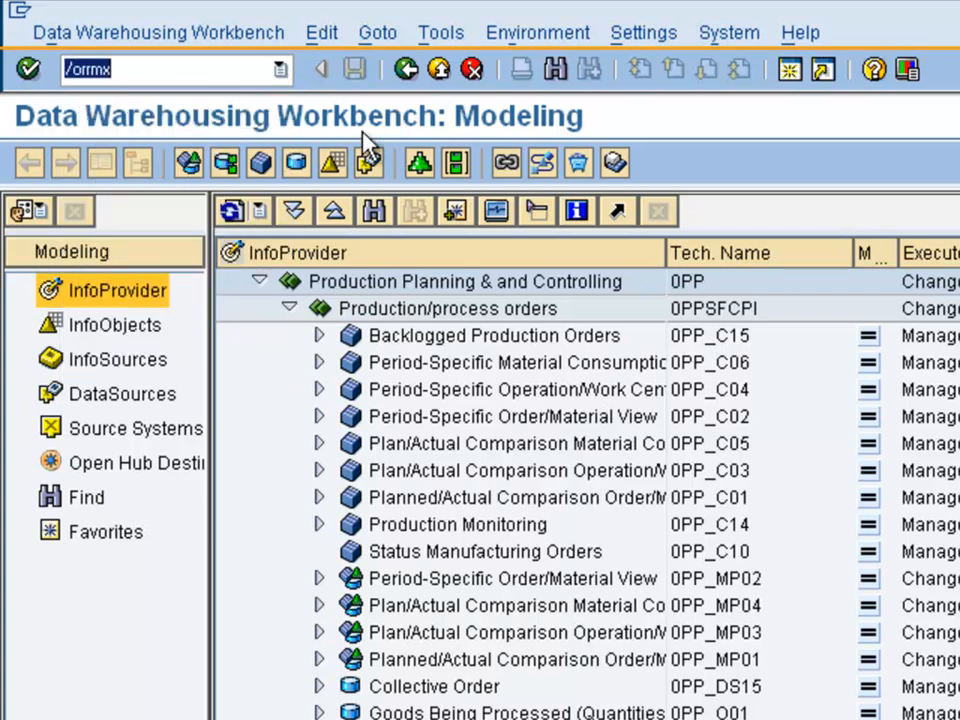
pyautogui.press('Return')
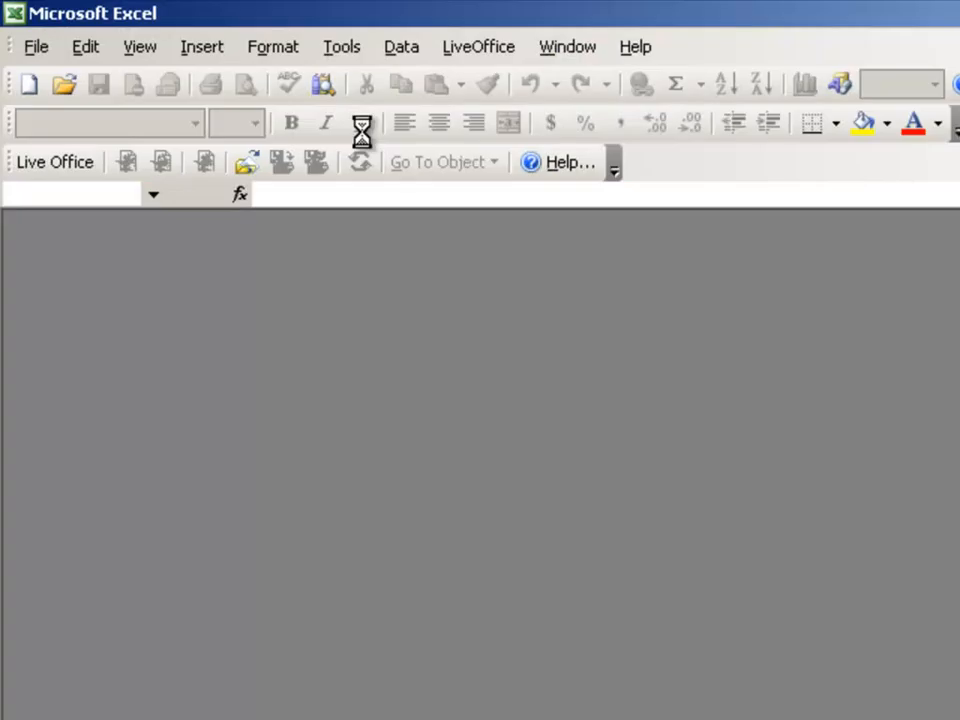
pyautogui.hotkey('alt', 'Tab')
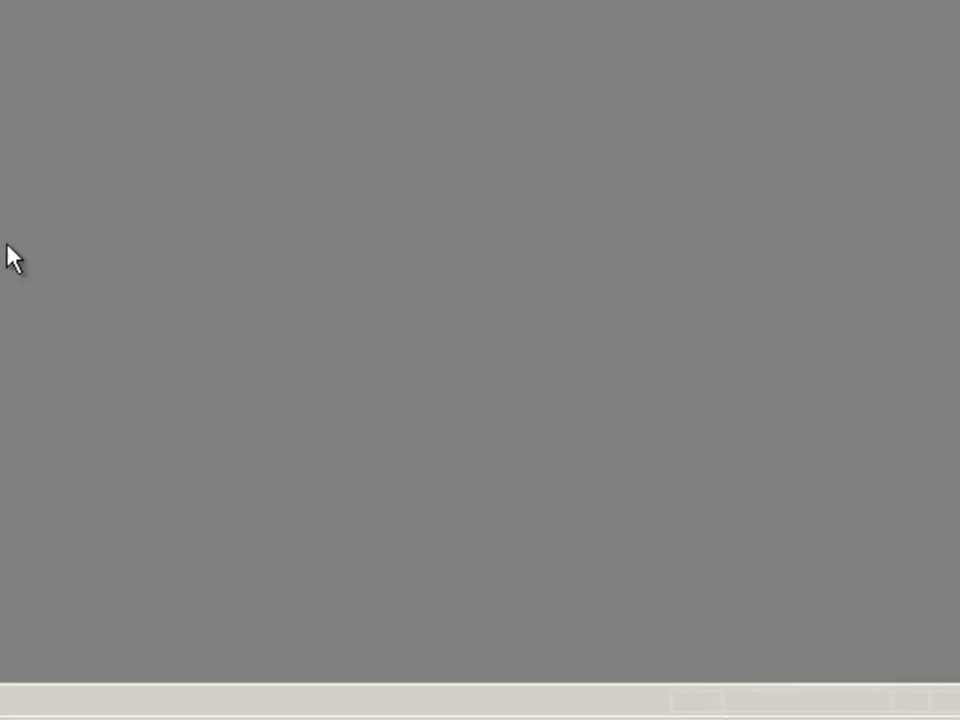
pyautogui.click(32, 688)
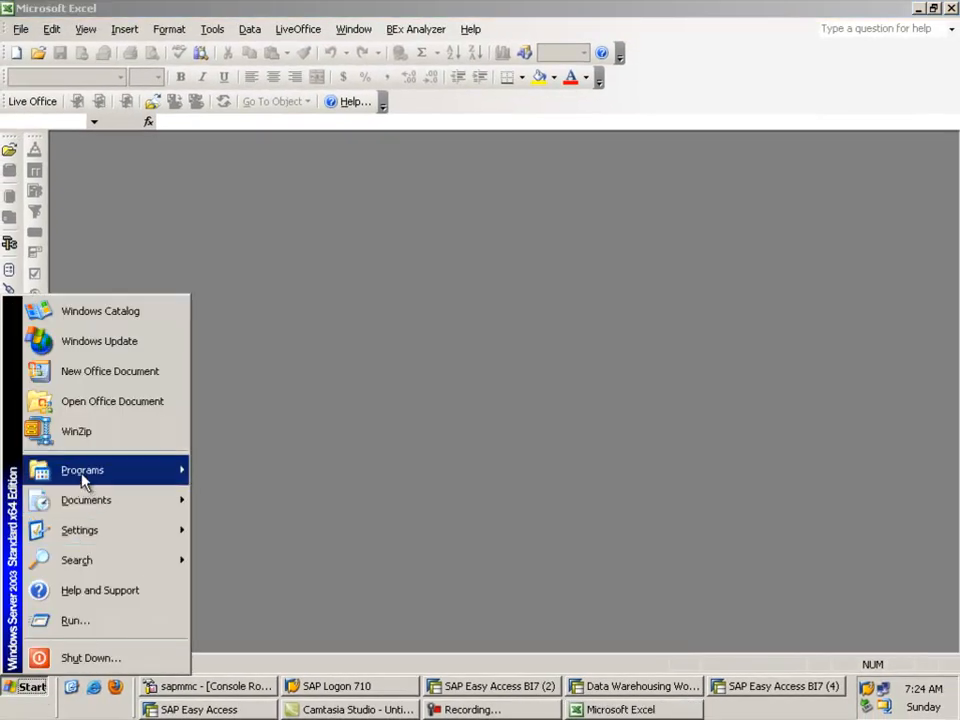
pyautogui.moveTo(102, 476)
pyautogui.moveTo(245, 464)
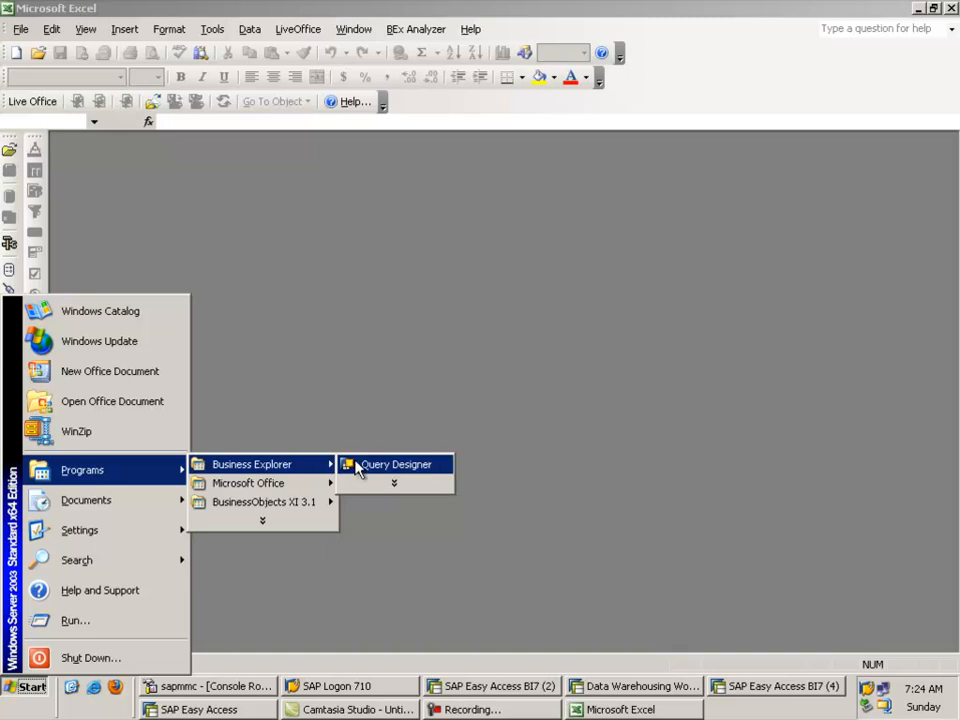
pyautogui.click(395, 484)
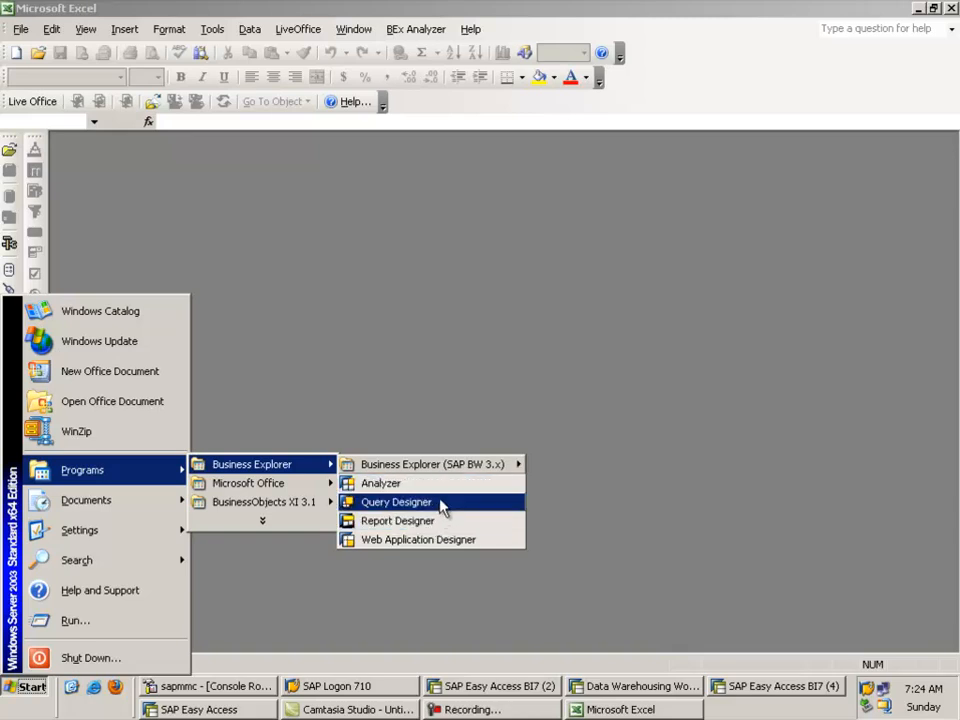
pyautogui.click(455, 449)
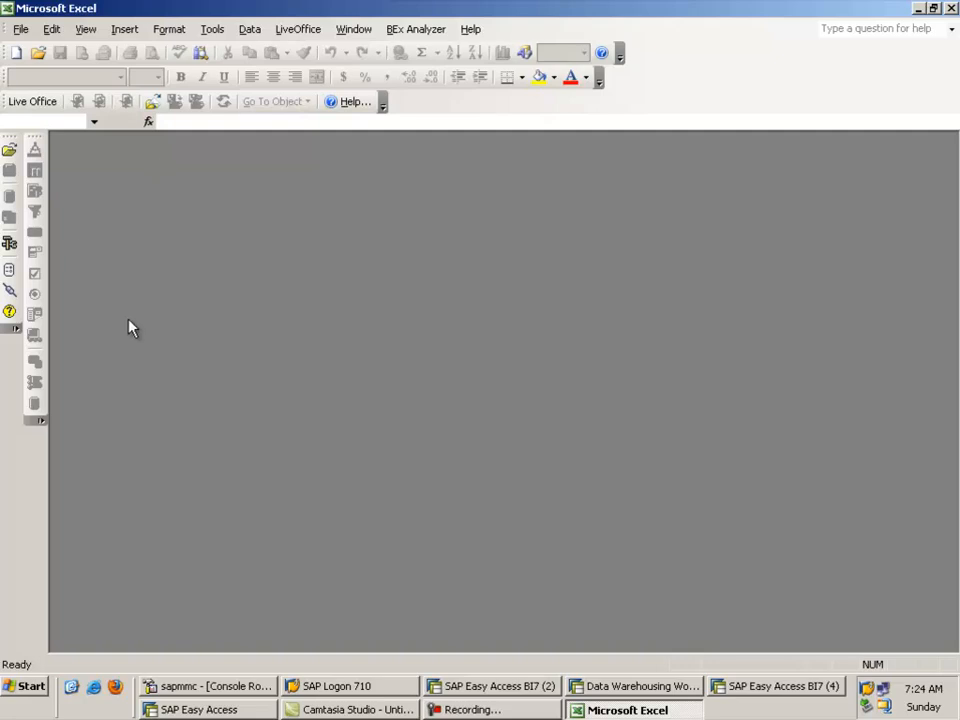
# Step: Launch BEx Query Designer from BEx Analyzer, maximize it and start a new query with the InfoAreas listed for provider selection
pyautogui.click(10, 244)
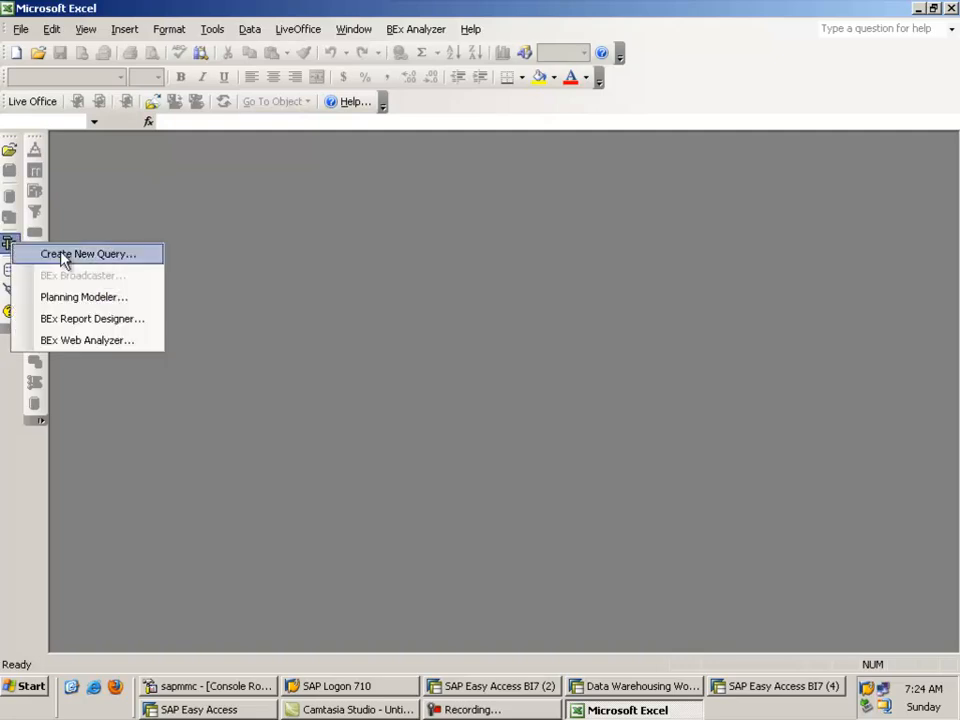
pyautogui.click(61, 254)
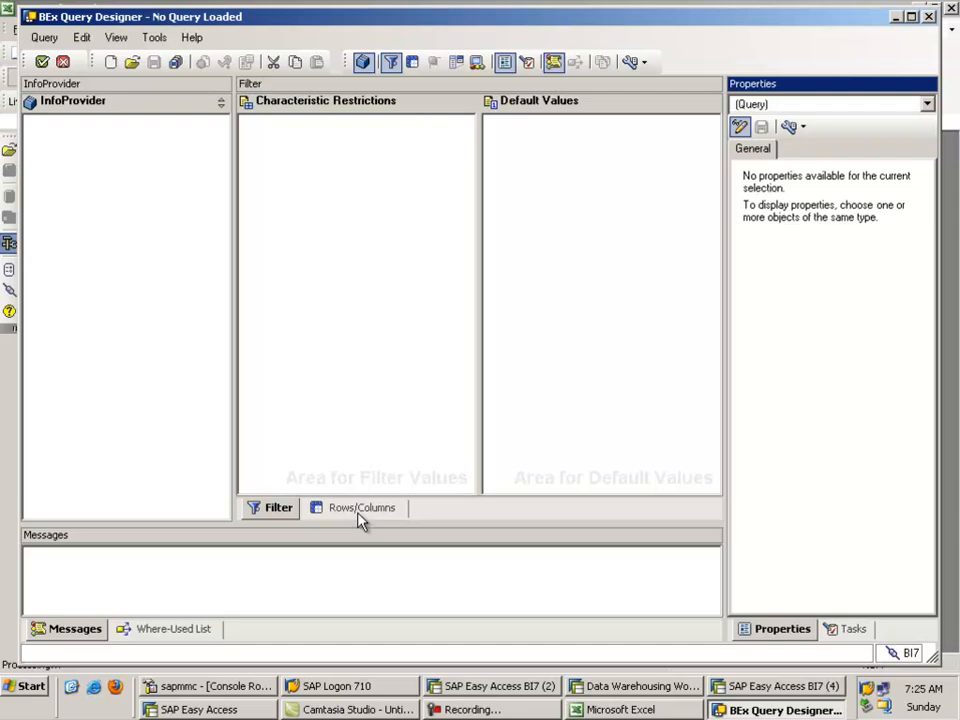
pyautogui.doubleClick(555, 19)
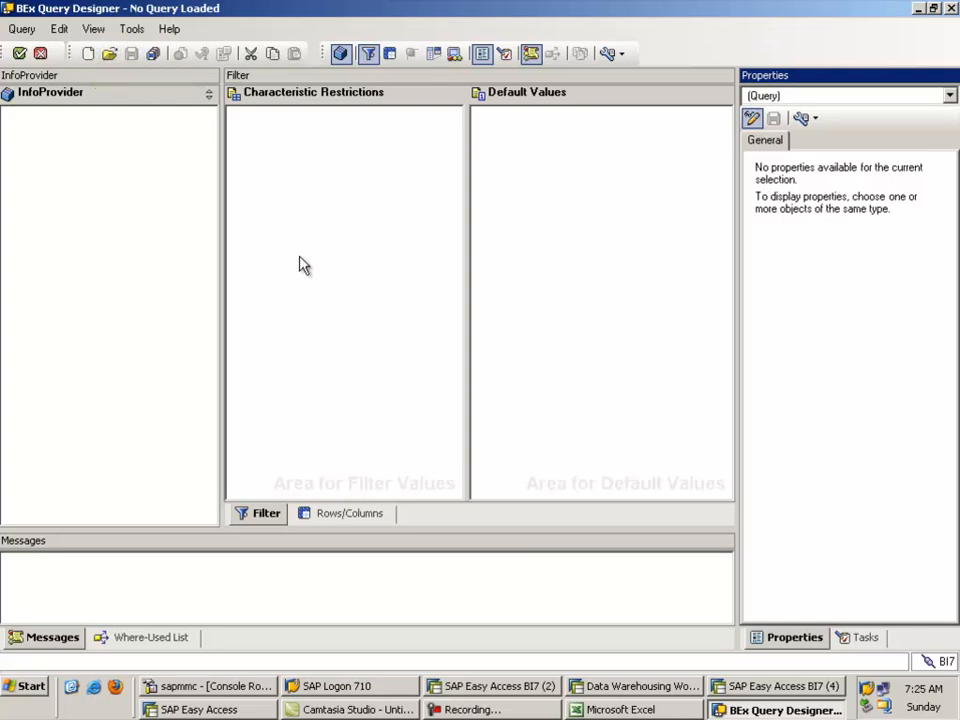
pyautogui.click(87, 57)
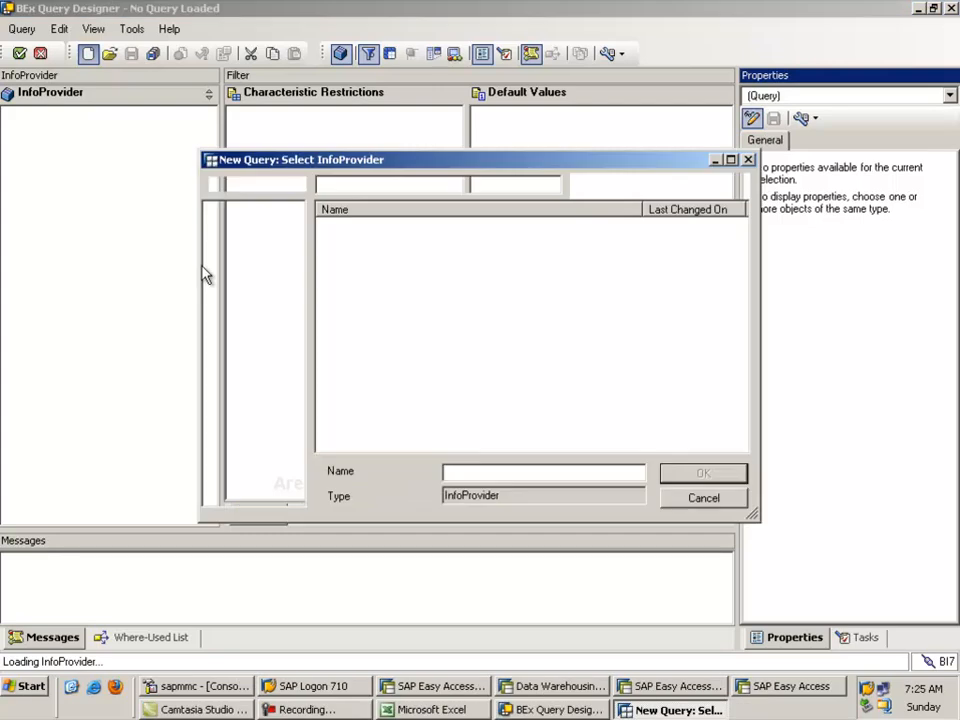
pyautogui.click(270, 381)
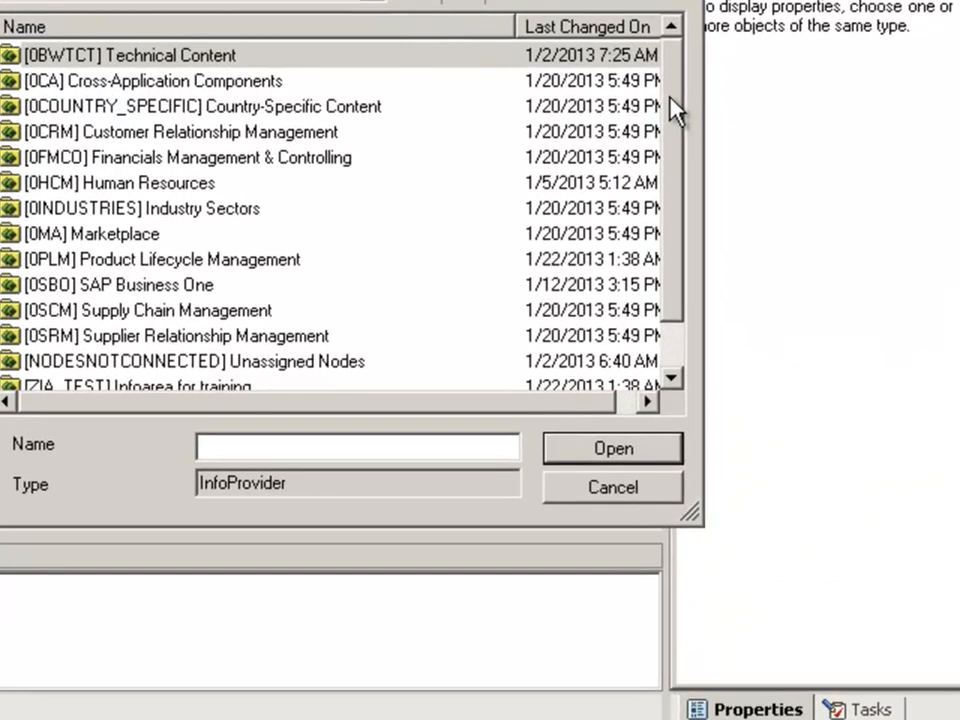
pyautogui.moveTo(700, 168); pyautogui.dragTo(706, 287)
pyautogui.click(65, 365)
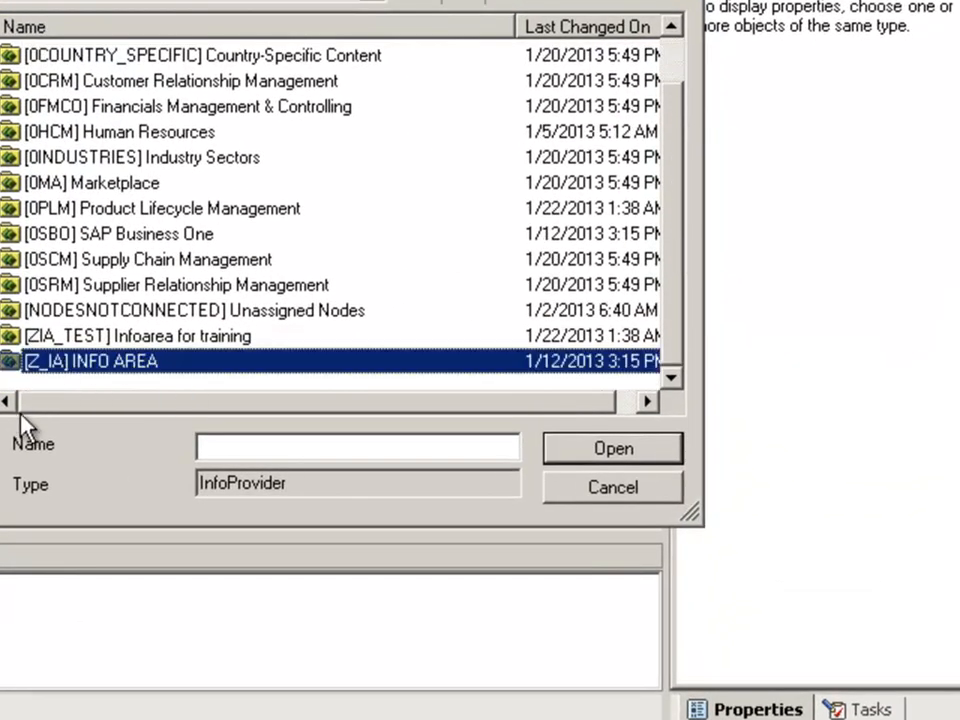
pyautogui.click(75, 338)
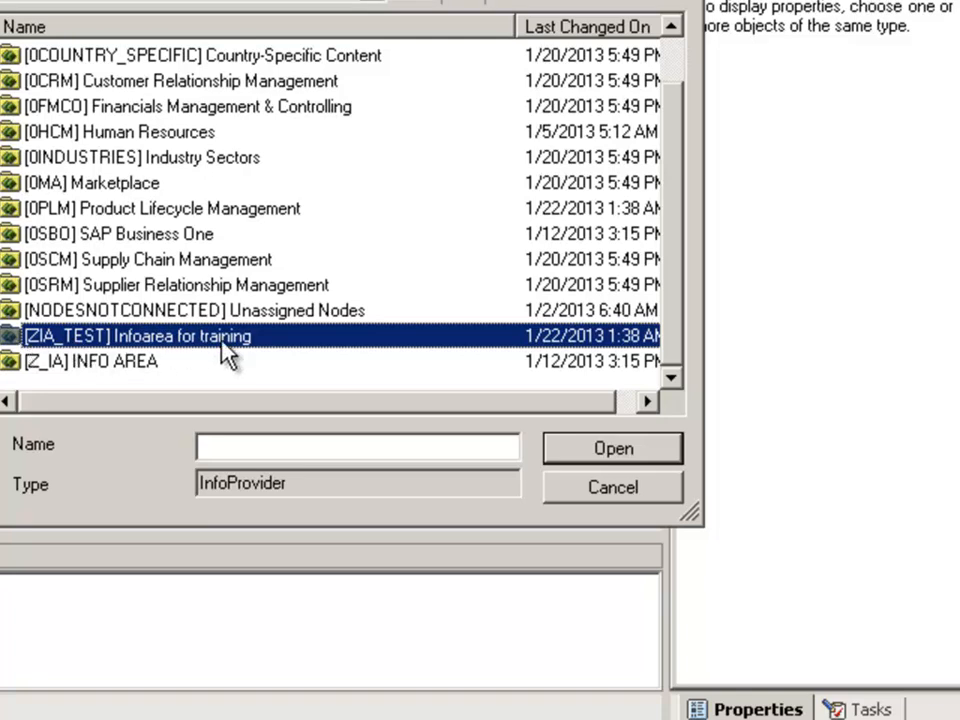
pyautogui.doubleClick(100, 362)
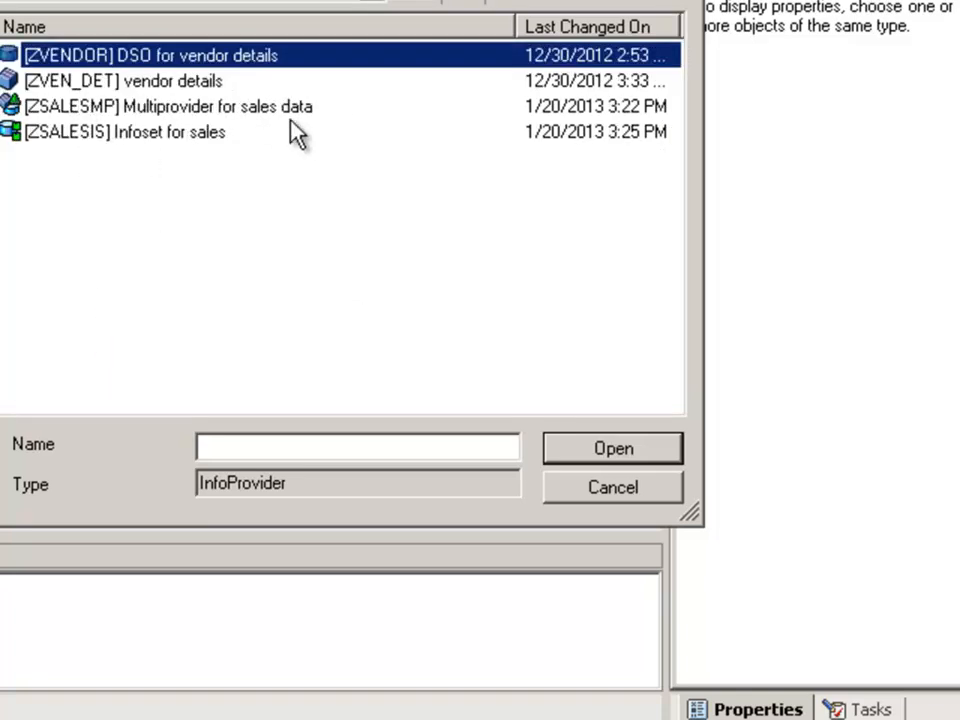
pyautogui.click(484, 3)
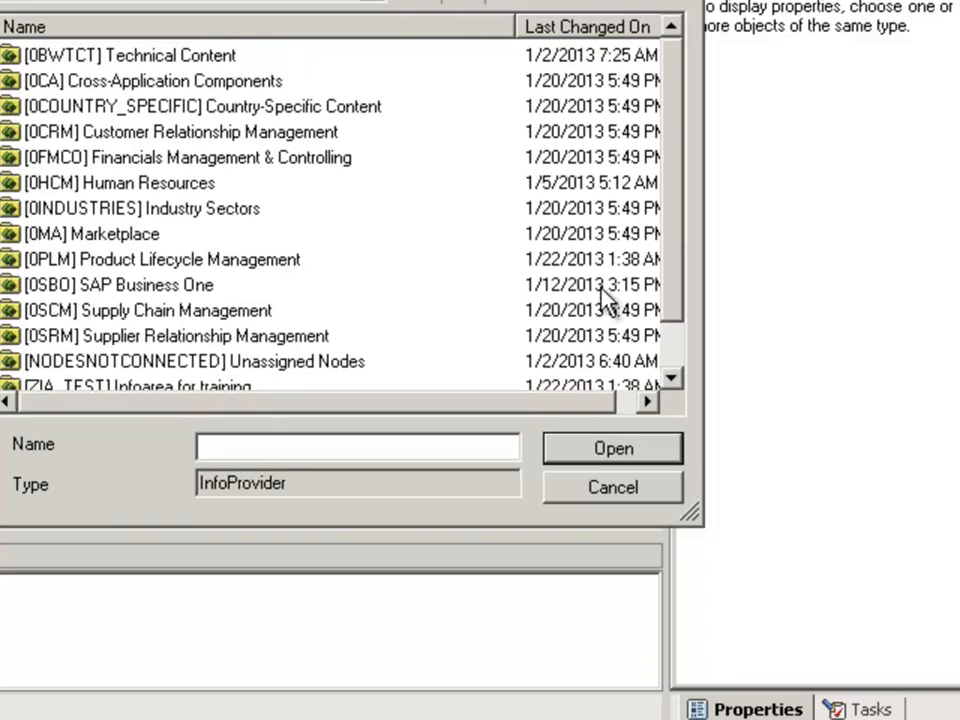
# Step: Load [ZCUSTID] CUSTOMER ID from [ZIA_TEST] Infoarea for training as the InfoProvider of the new query
pyautogui.click(673, 377)
pyautogui.click(150, 338)
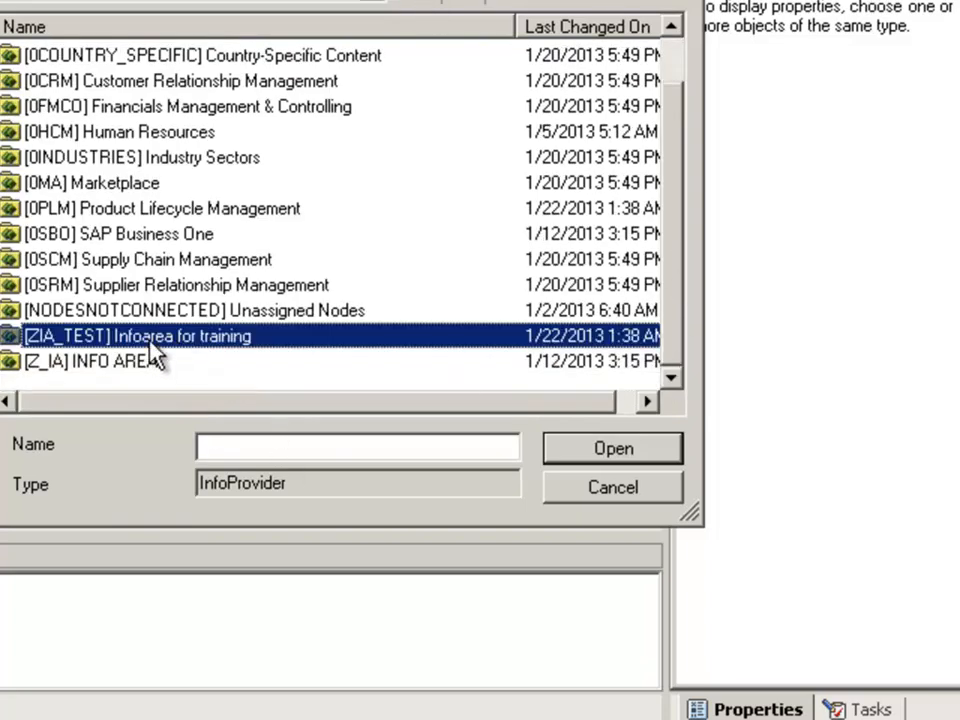
pyautogui.doubleClick(145, 338)
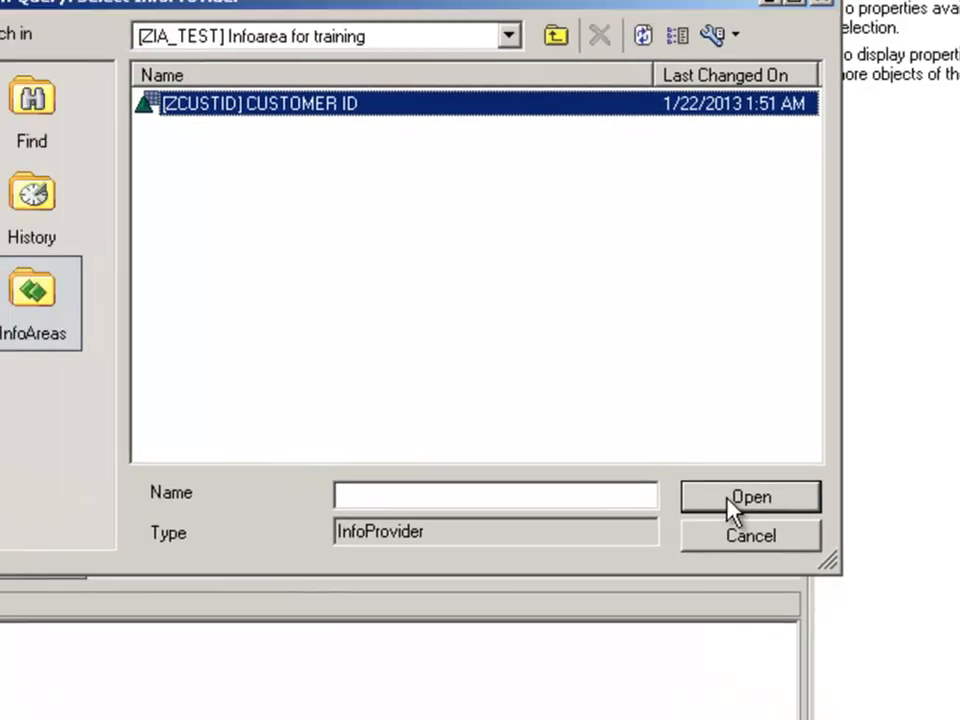
pyautogui.click(598, 456)
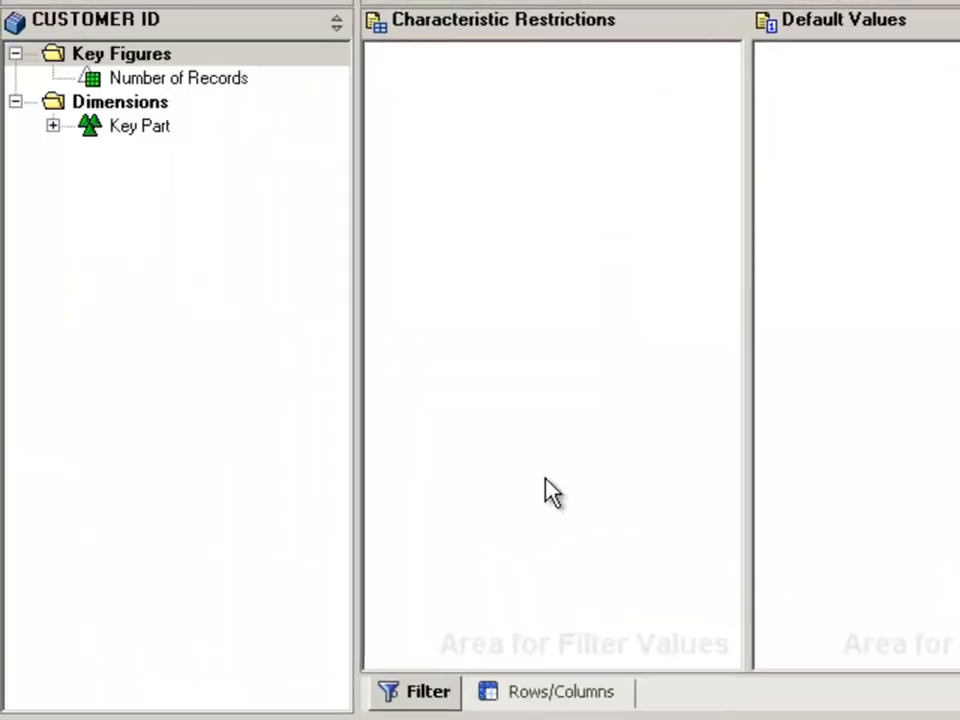
# Step: Expand Key Part and CUSTOMER ID down to the attributes and look through the address, name, phone number and city attributes
pyautogui.click(52, 125)
pyautogui.click(152, 152)
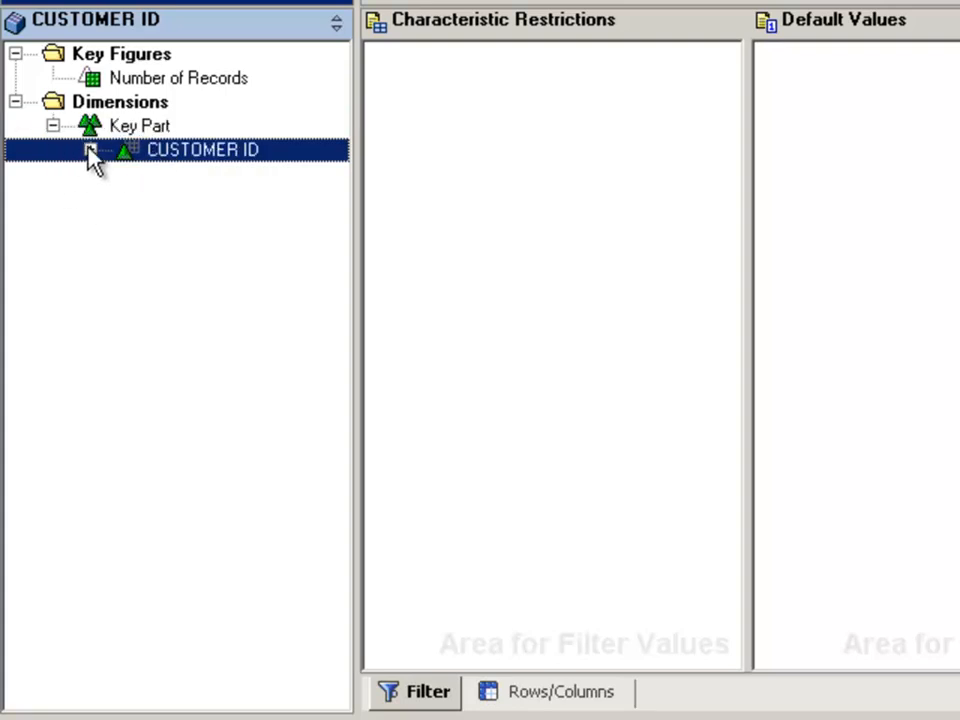
pyautogui.click(90, 149)
pyautogui.click(128, 173)
pyautogui.click(256, 200)
pyautogui.click(258, 245)
pyautogui.click(258, 268)
pyautogui.click(258, 223)
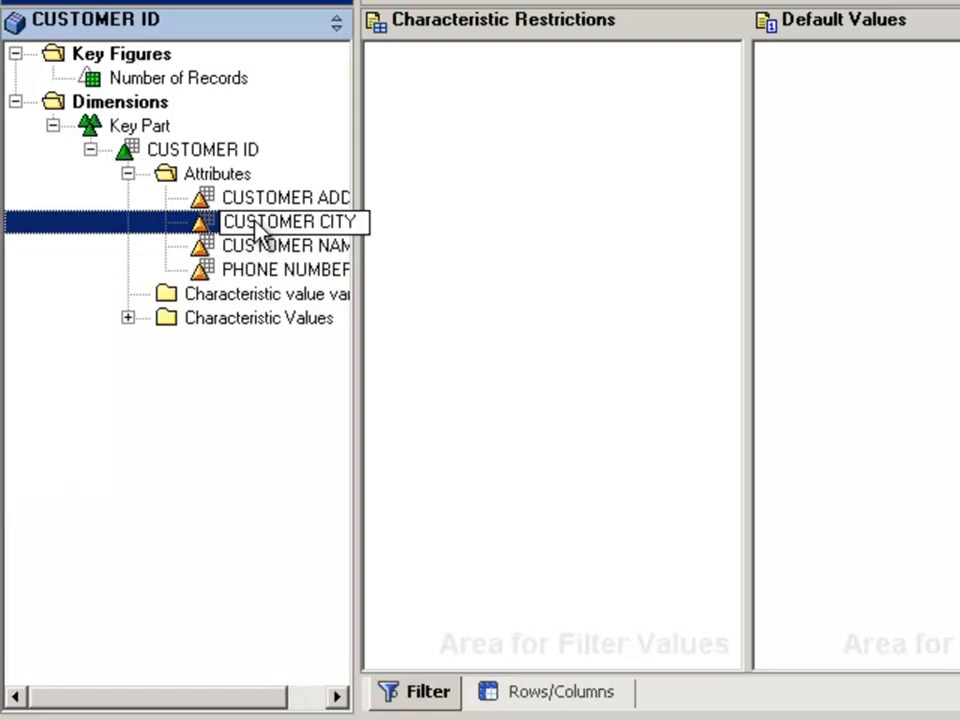
# Step: Switch the query layout to Rows/Columns and look at the Rows, Columns and Free Characteristics areas
pyautogui.click(507, 688)
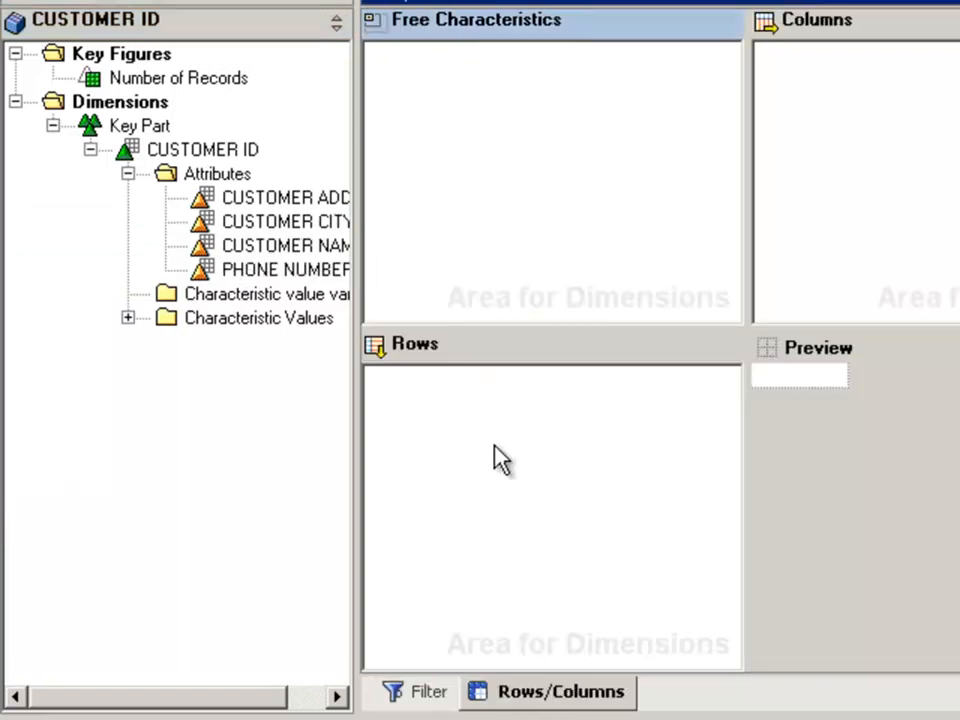
pyautogui.click(487, 375)
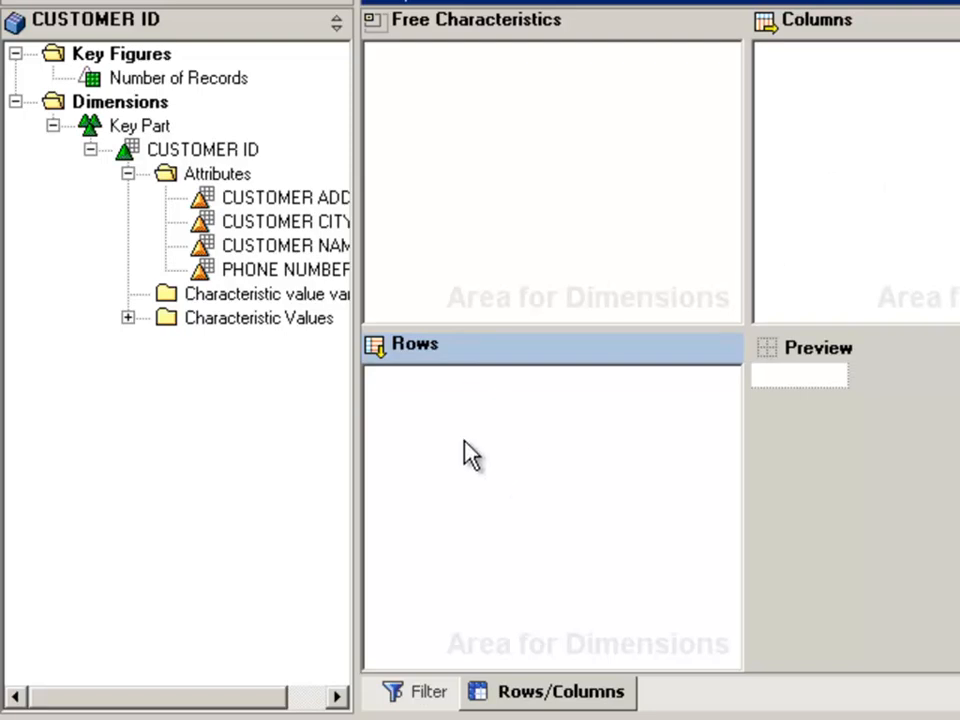
pyautogui.click(904, 189)
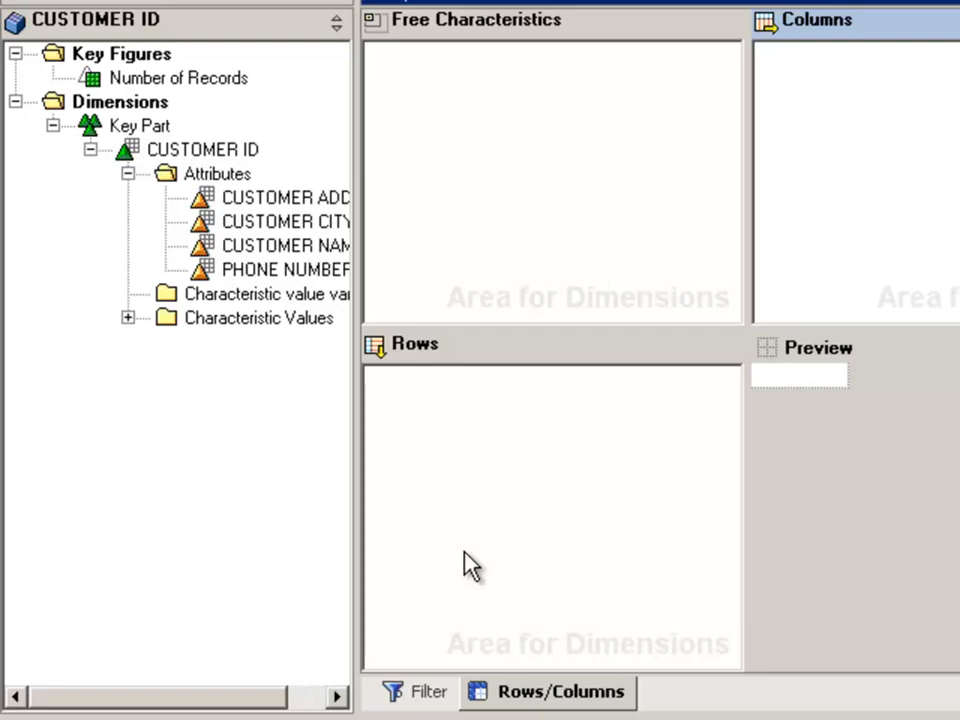
pyautogui.click(478, 143)
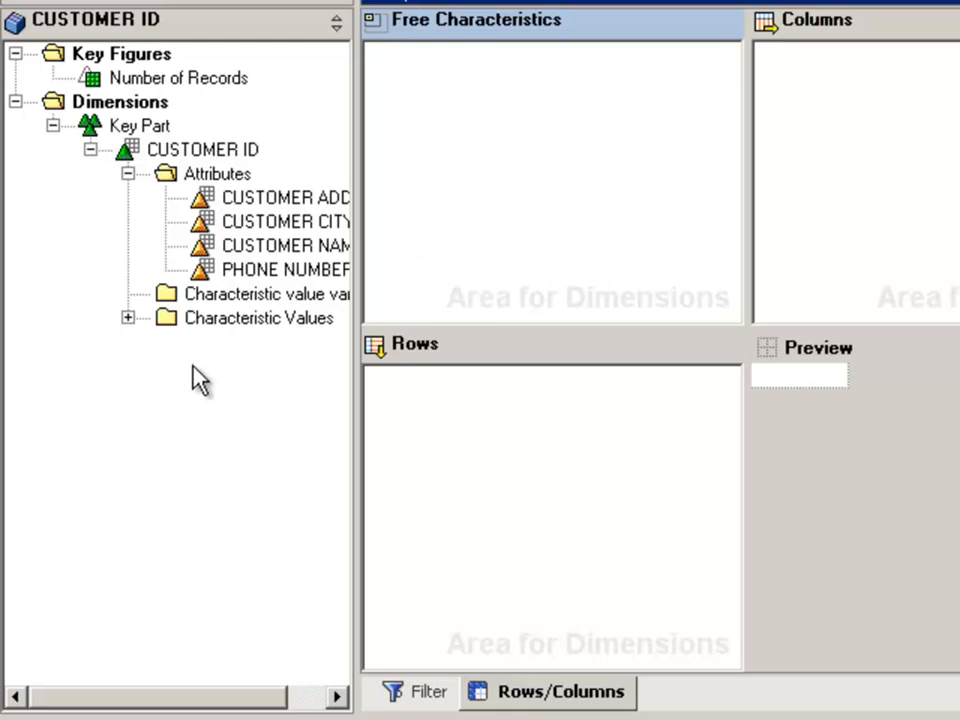
# Step: Add the CUSTOMER ID characteristic to the query's Rows and place the CUSTOMER ADDRESS attribute beneath it
pyautogui.click(131, 153)
pyautogui.moveTo(131, 160); pyautogui.dragTo(452, 489)
pyautogui.click(210, 200)
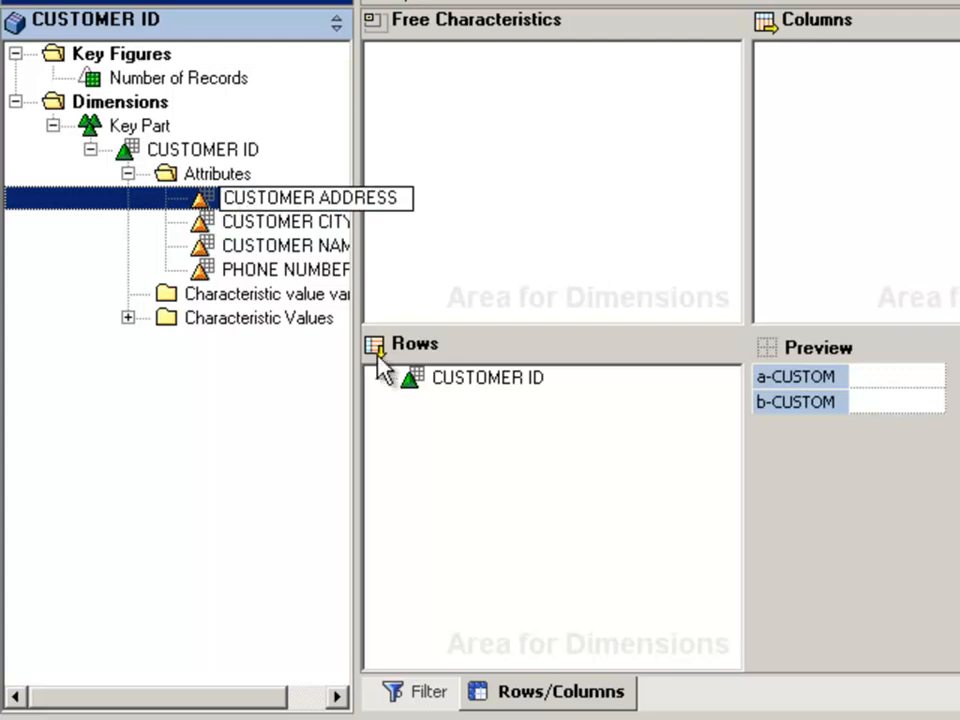
pyautogui.click(283, 222)
pyautogui.moveTo(215, 200); pyautogui.dragTo(433, 463)
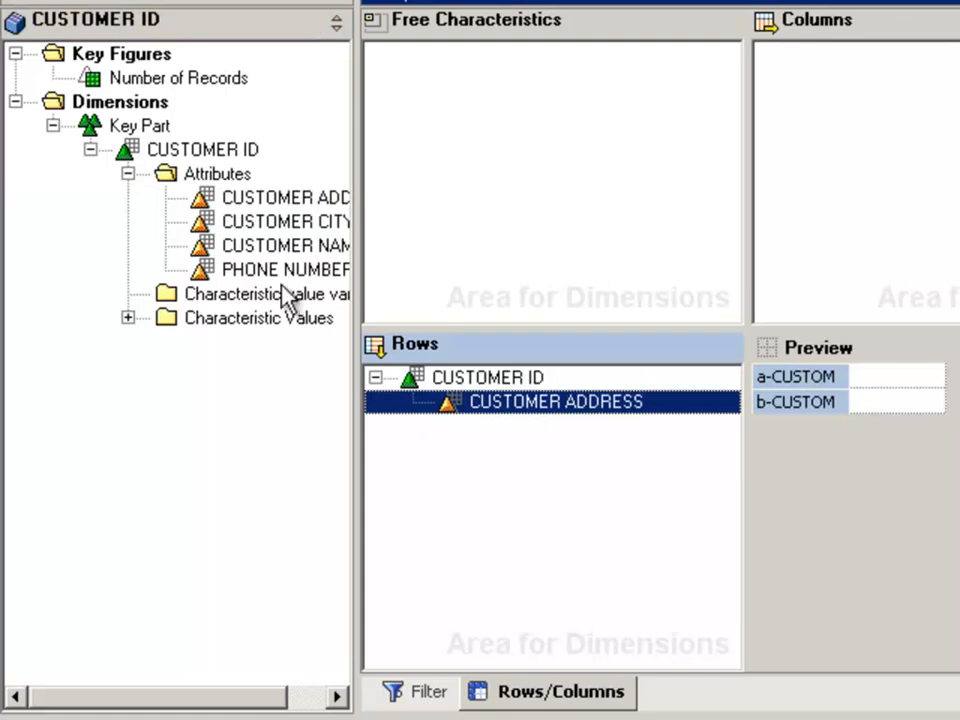
# Step: Add the CUSTOMER CITY, CUSTOMER NAME and PHONE NUMBER attributes beneath CUSTOMER ID in Rows
pyautogui.moveTo(210, 232); pyautogui.dragTo(449, 478)
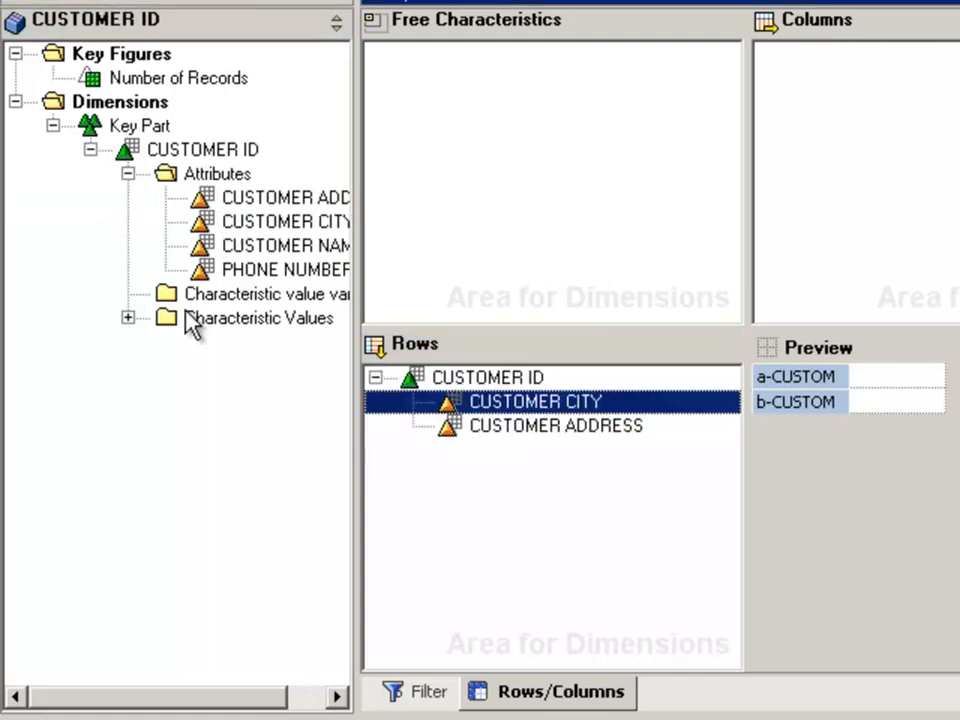
pyautogui.click(212, 248)
pyautogui.moveTo(205, 252); pyautogui.dragTo(422, 461)
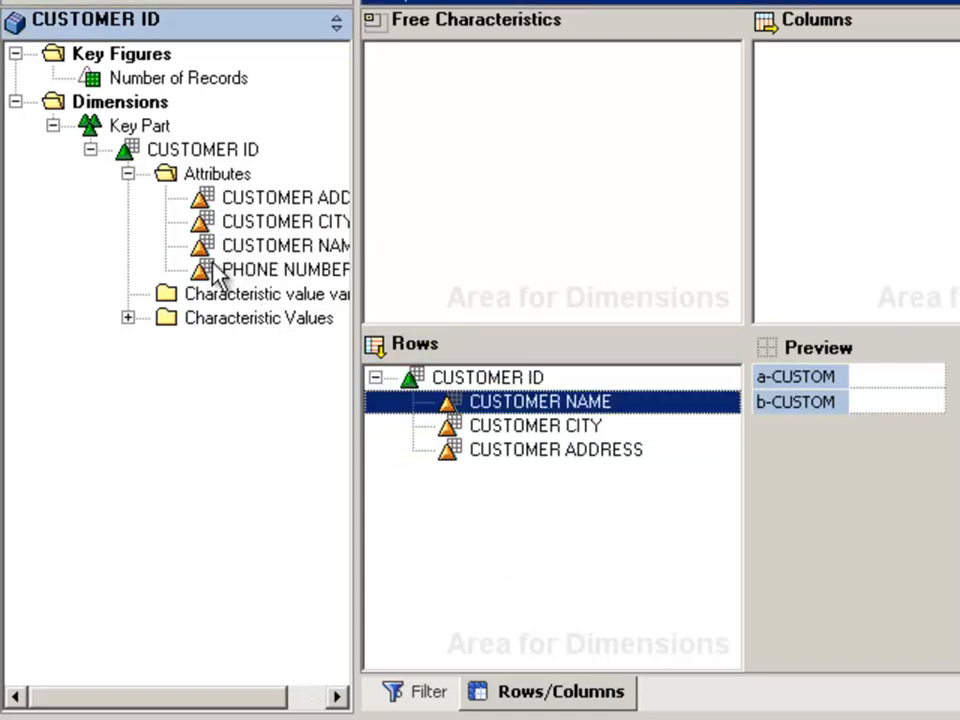
pyautogui.moveTo(214, 272); pyautogui.dragTo(525, 514)
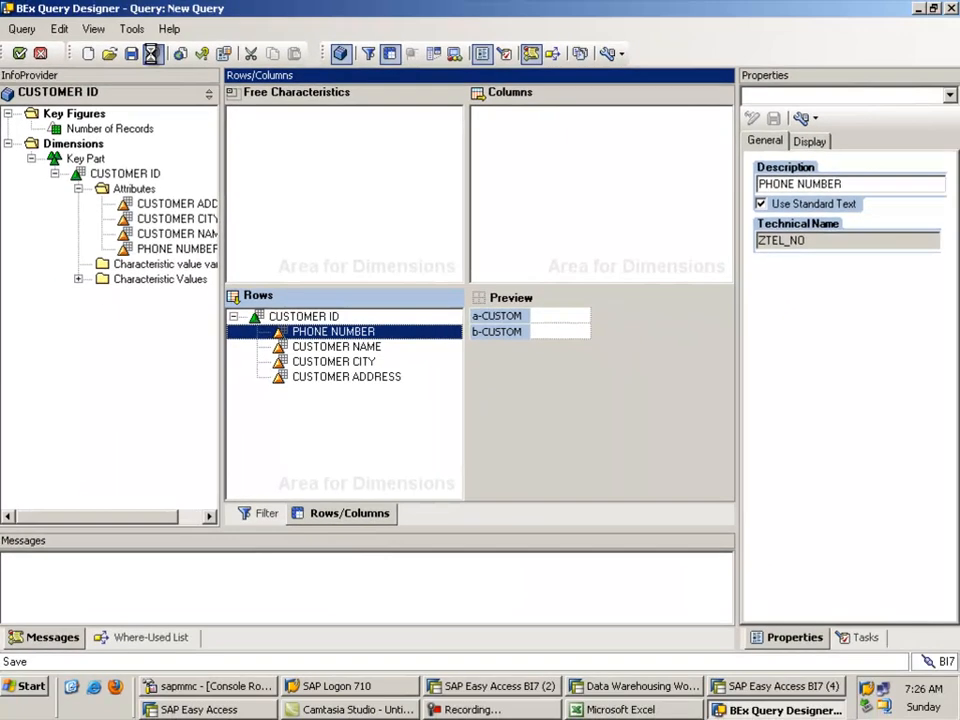
# Step: Start saving the new CUSTOMER ID query to Favorites
pyautogui.click(153, 54)
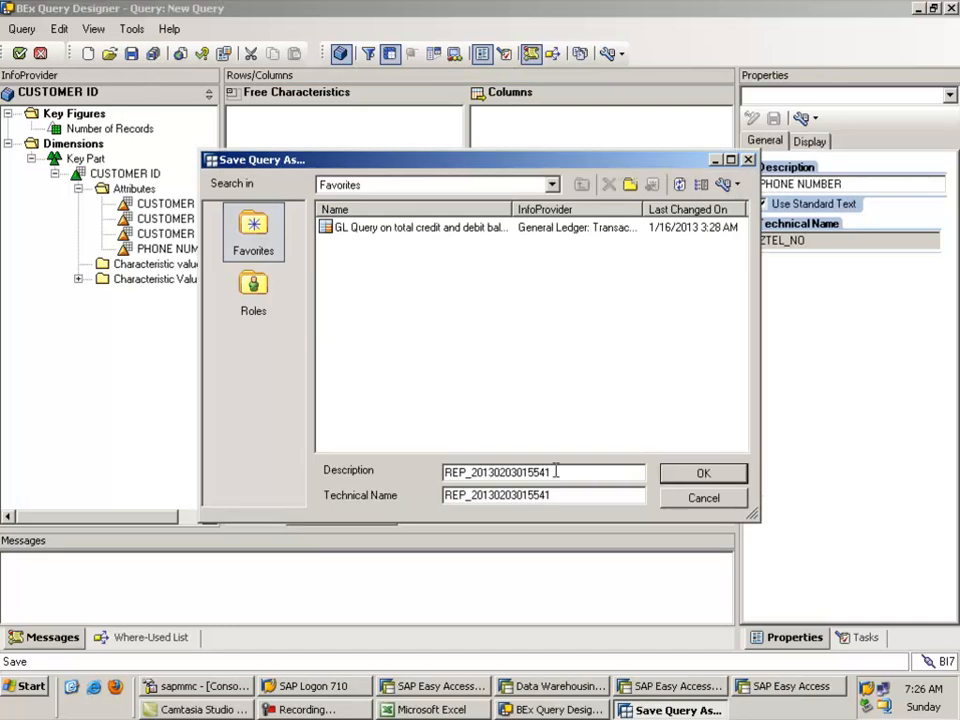
pyautogui.moveTo(583, 473); pyautogui.dragTo(258, 485)
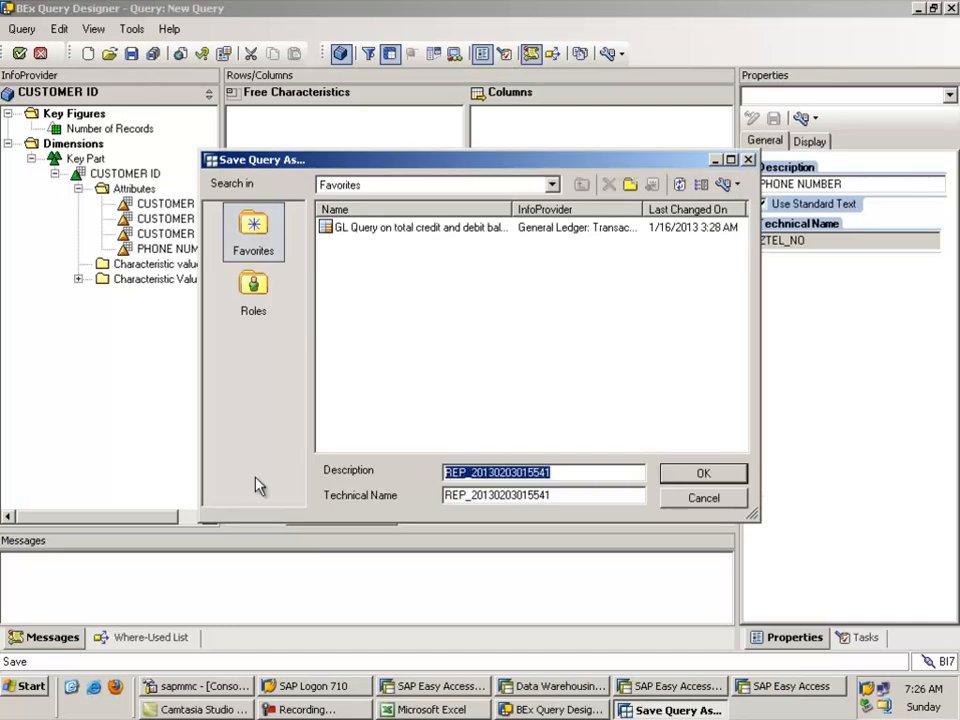
pyautogui.write('Z')
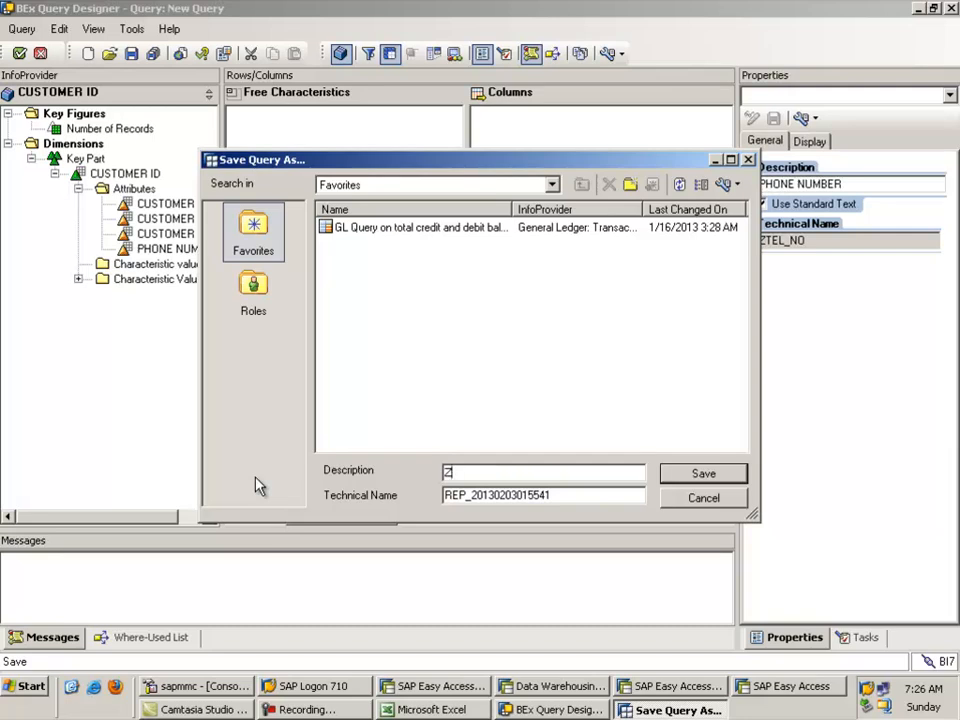
pyautogui.write('custid_Q001')
pyautogui.moveTo(546, 467); pyautogui.dragTo(334, 469)
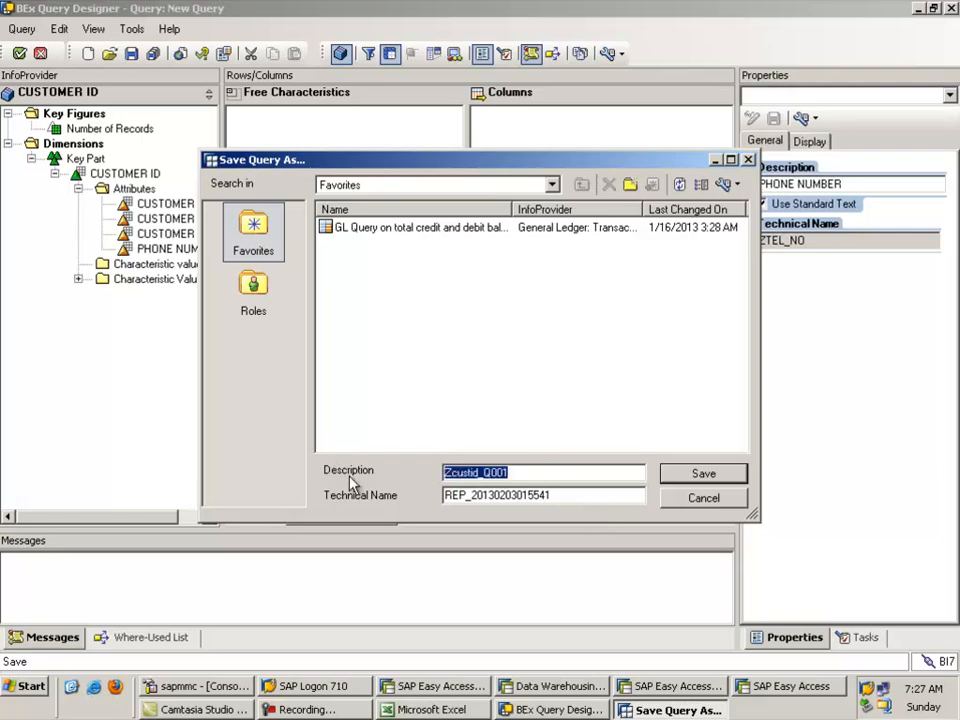
pyautogui.press('Delete')
# Step: Save the query with technical name ZCUSTID_Q001 and description "Query for the cust master data"
pyautogui.moveTo(568, 495); pyautogui.dragTo(252, 506)
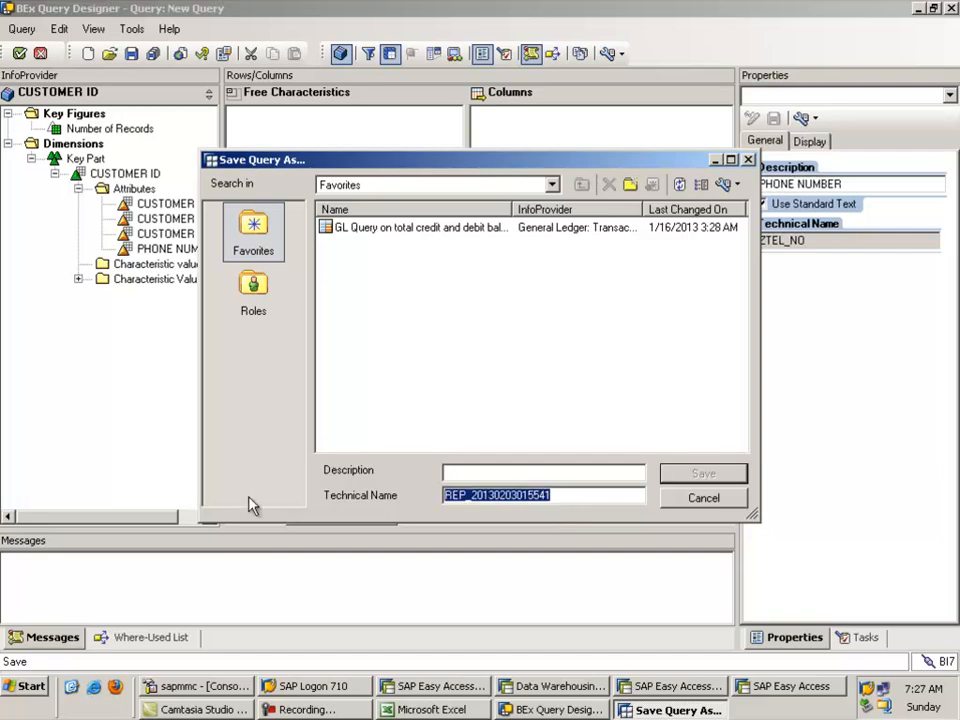
pyautogui.write('ZCUSTID_Q001')
pyautogui.click(452, 474)
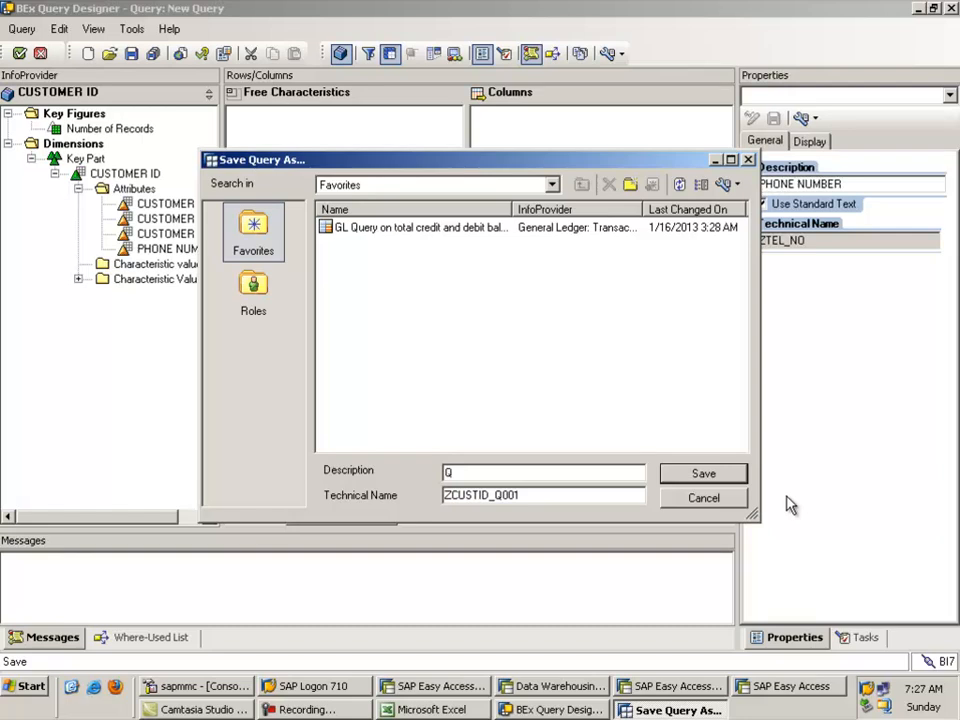
pyautogui.write('est')
pyautogui.press('BackSpace')
pyautogui.press('BackSpace')
pyautogui.write('ry for the ')
pyautogui.write('char')
pyautogui.press('BackSpace')
pyautogui.press('BackSpace')
pyautogui.press('BackSpace')
pyautogui.write('ust master data')
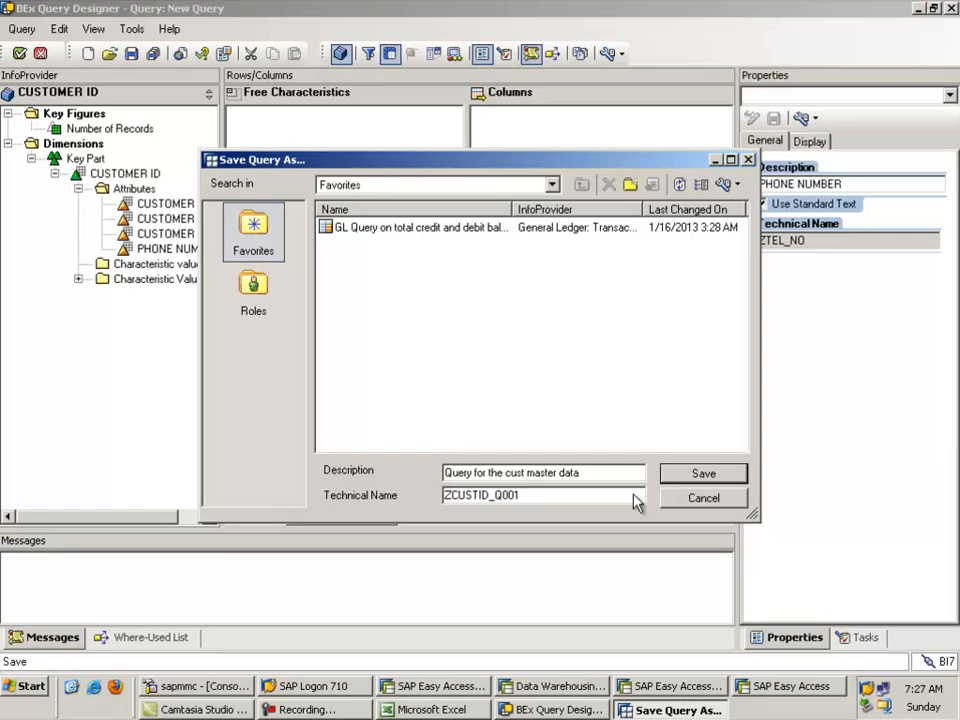
pyautogui.click(705, 475)
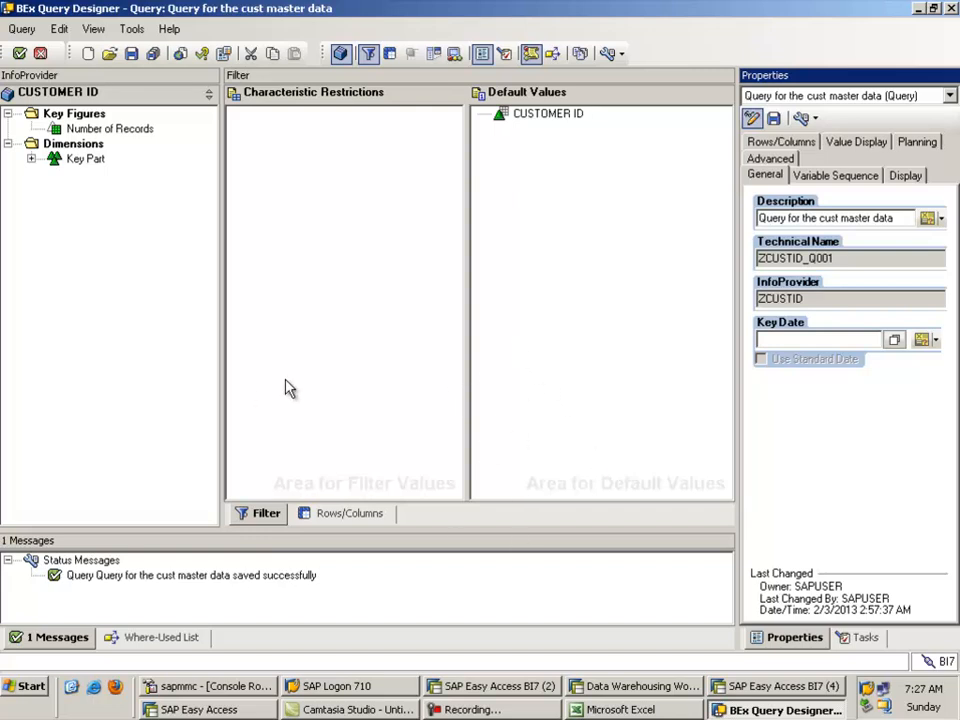
# Step: Execute the saved customer master data query and maximize its result workbook in Microsoft Excel
pyautogui.click(19, 54)
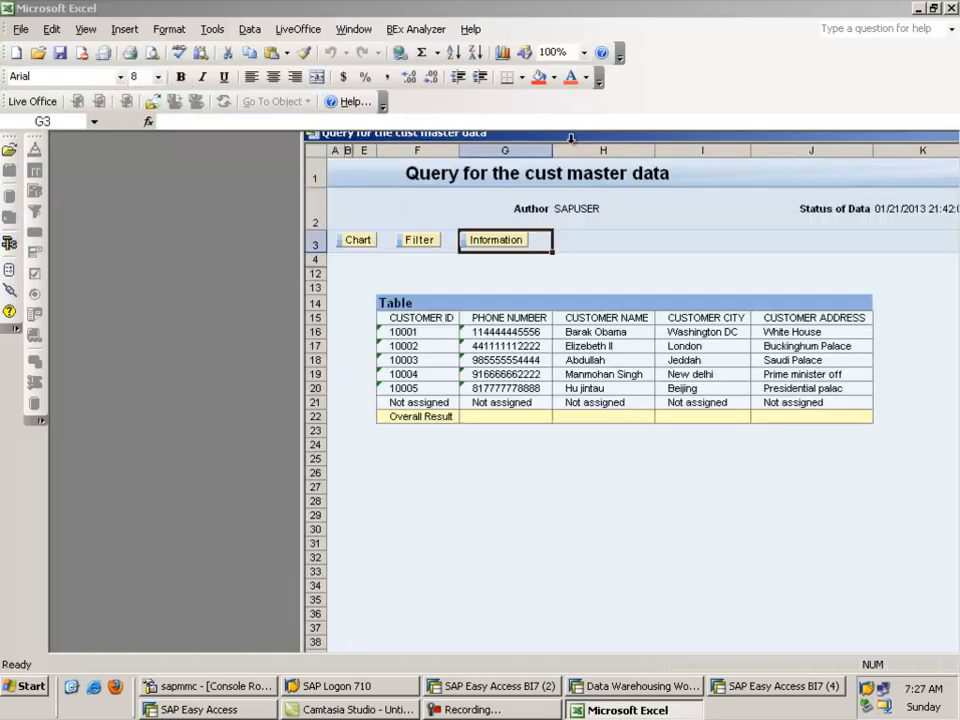
pyautogui.doubleClick(571, 136)
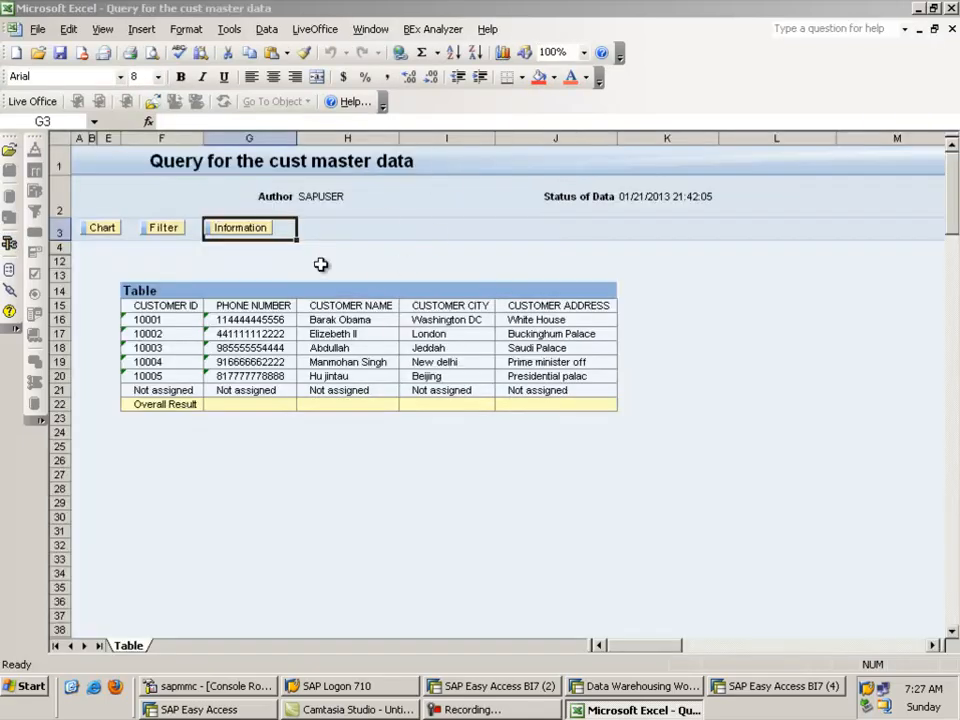